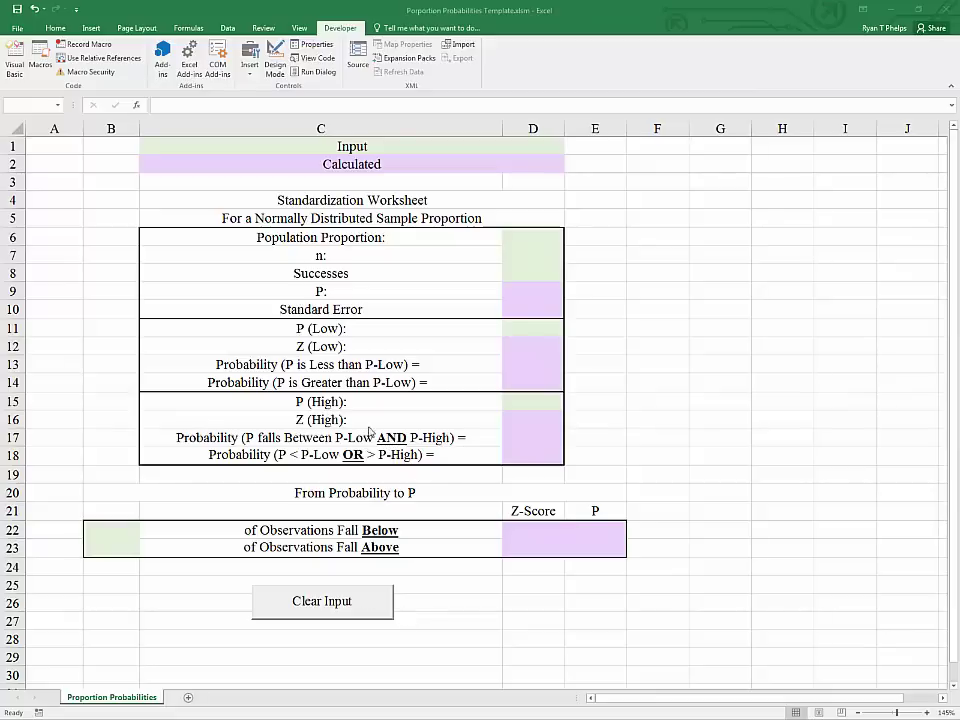
pyautogui.click(337, 220)
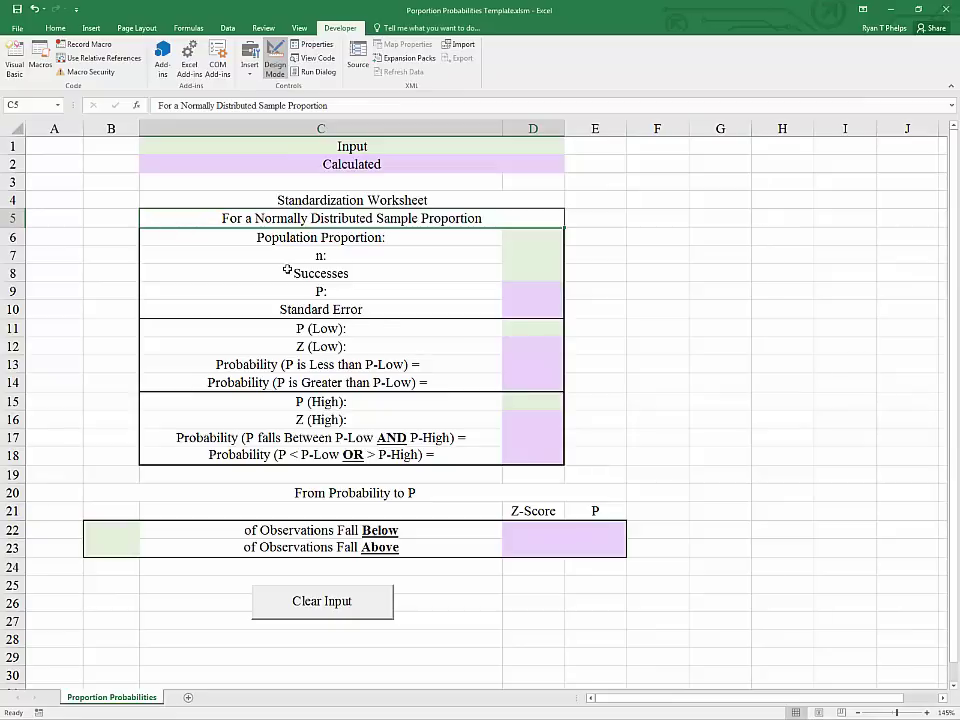
pyautogui.click(546, 254)
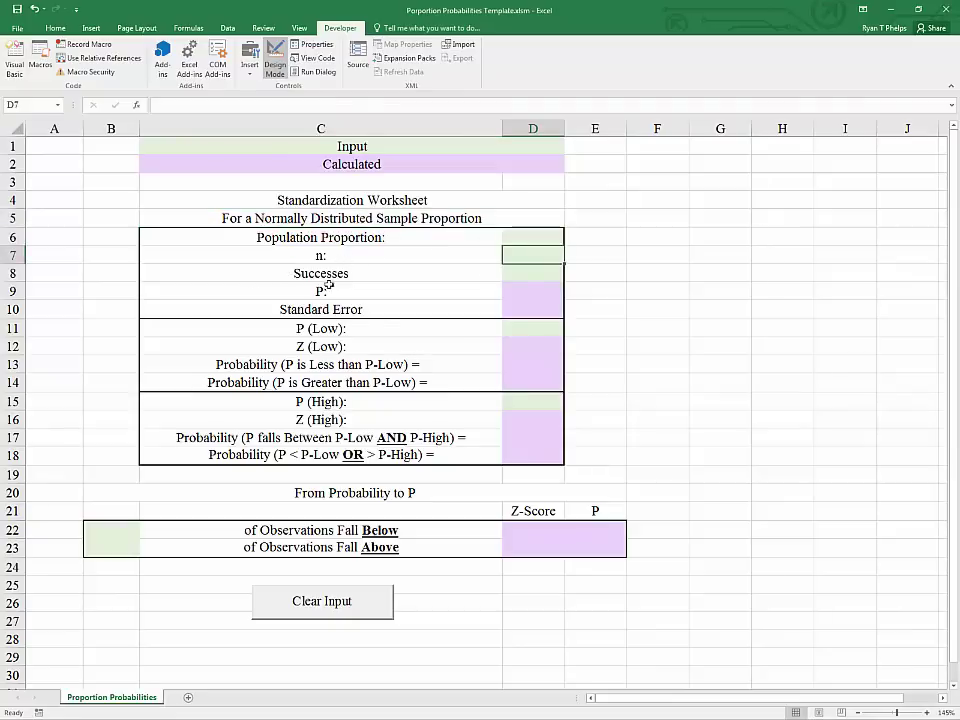
pyautogui.click(523, 236)
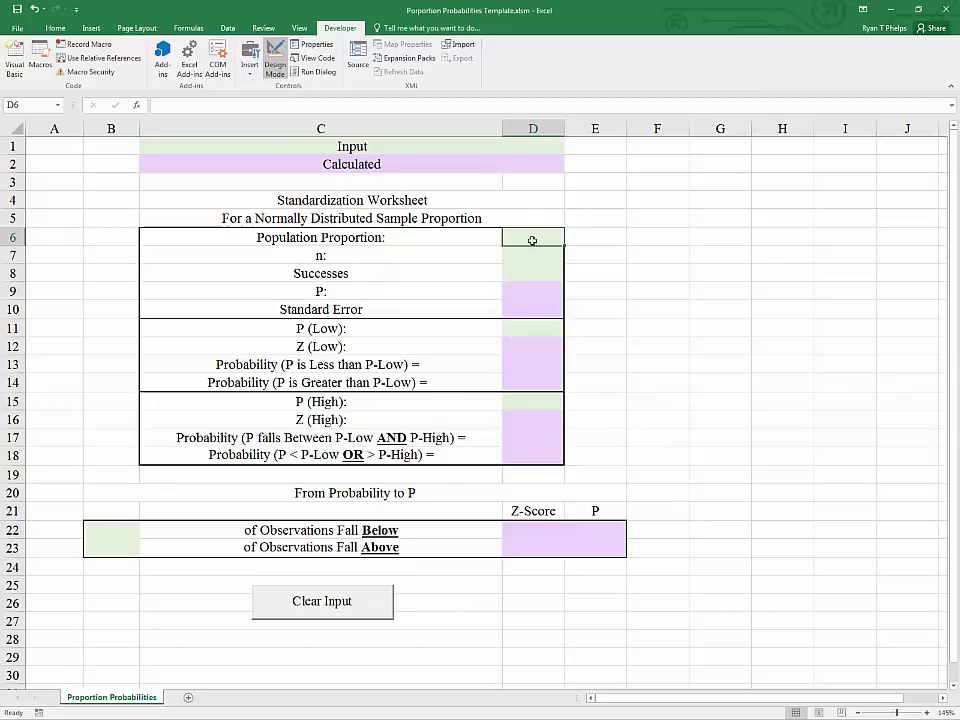
pyautogui.click(521, 256)
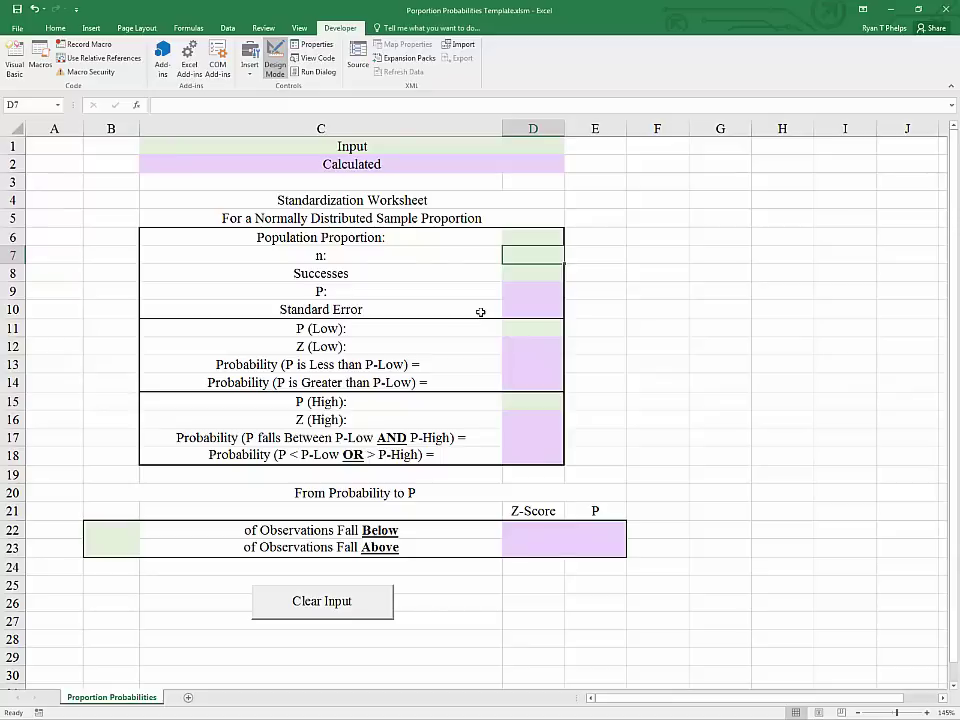
# Step: Enter a population proportion of 0.25 in D6 and a sample size n of 100 in D7
pyautogui.click(514, 240)
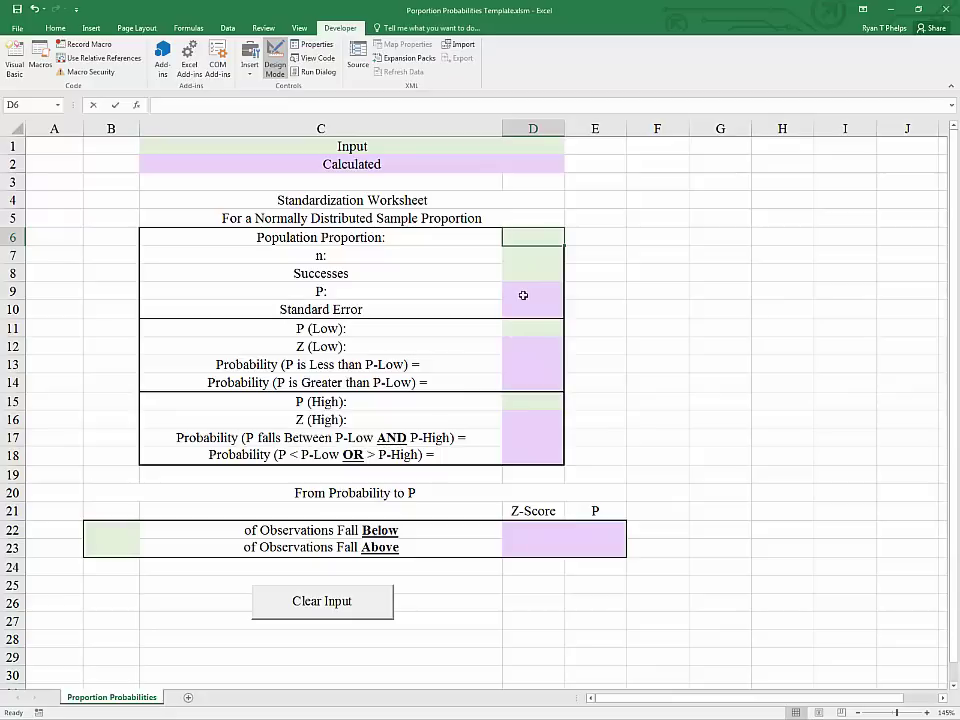
pyautogui.write('.25')
pyautogui.press('Return')
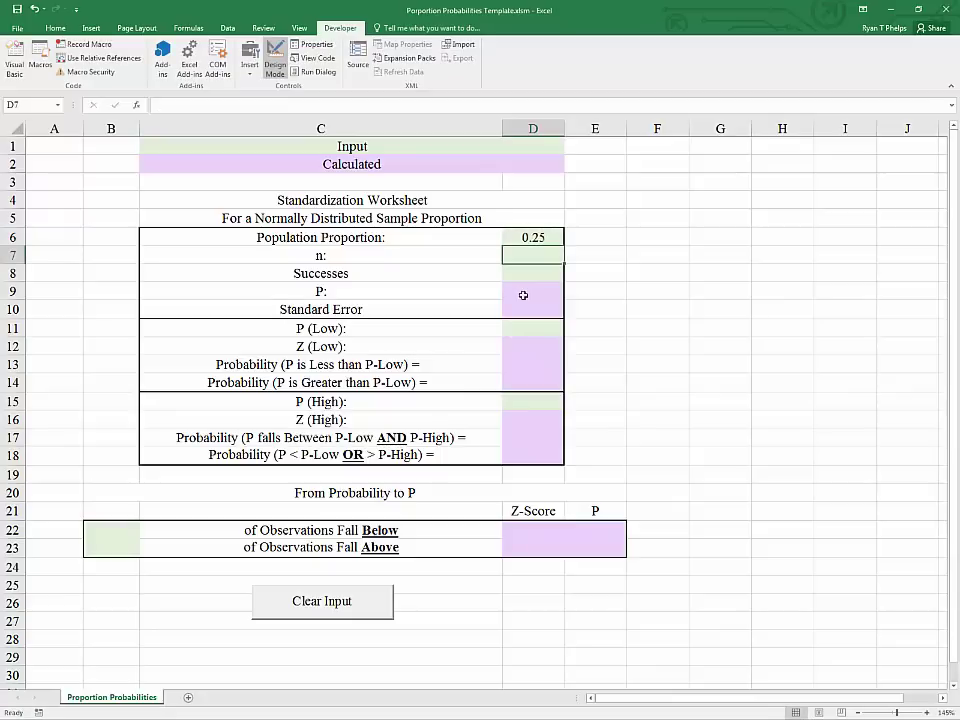
pyautogui.write('100')
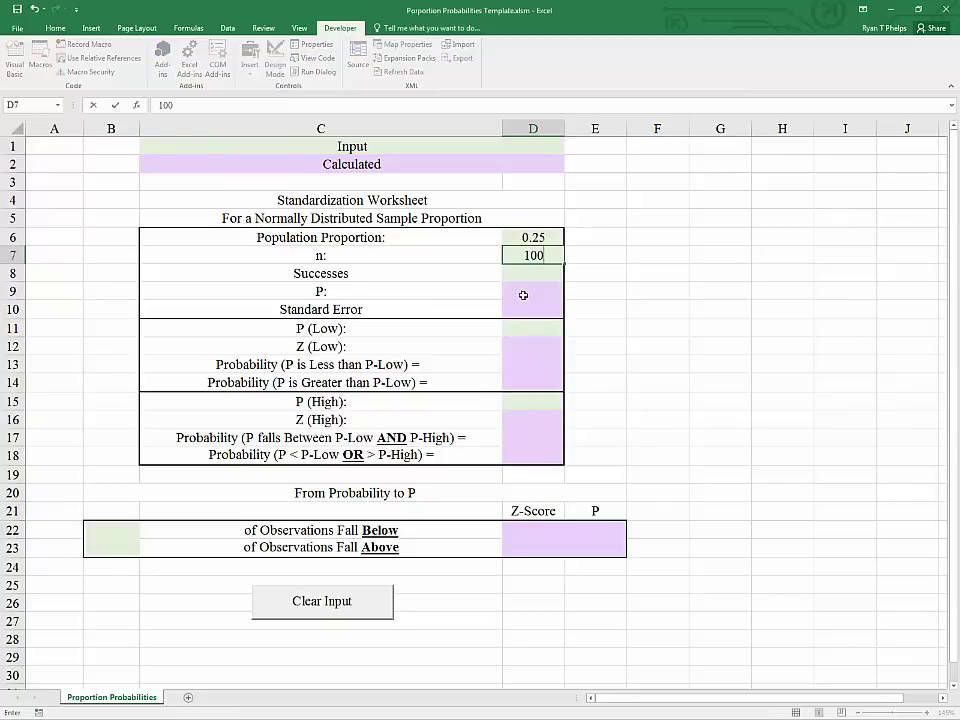
pyautogui.press('Return')
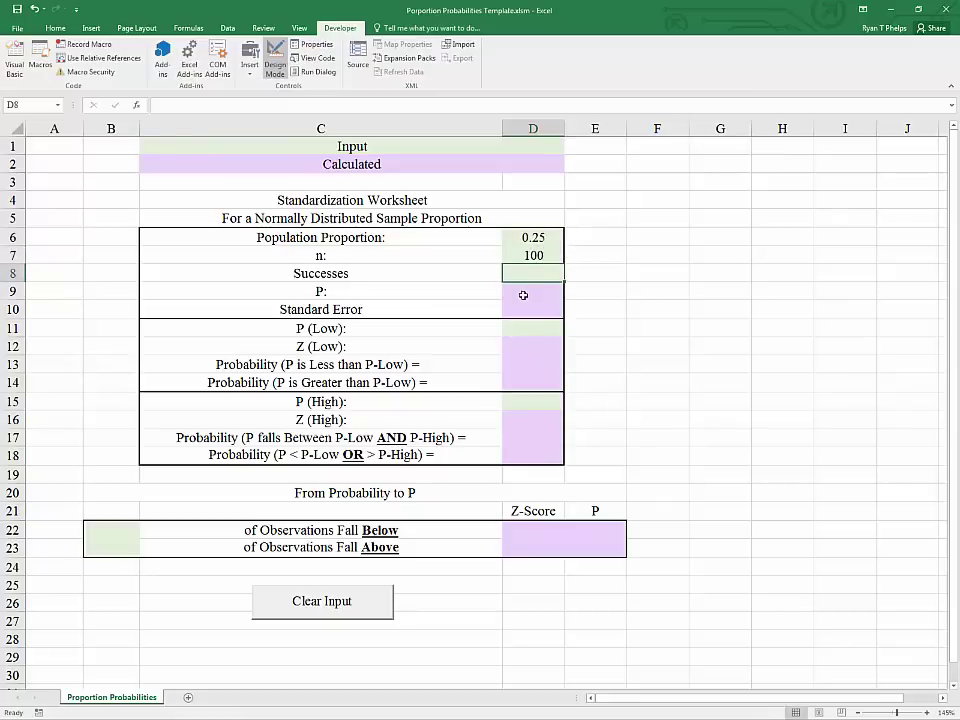
# Step: Enter 30 as the number of successes in cell D8
pyautogui.click(529, 255)
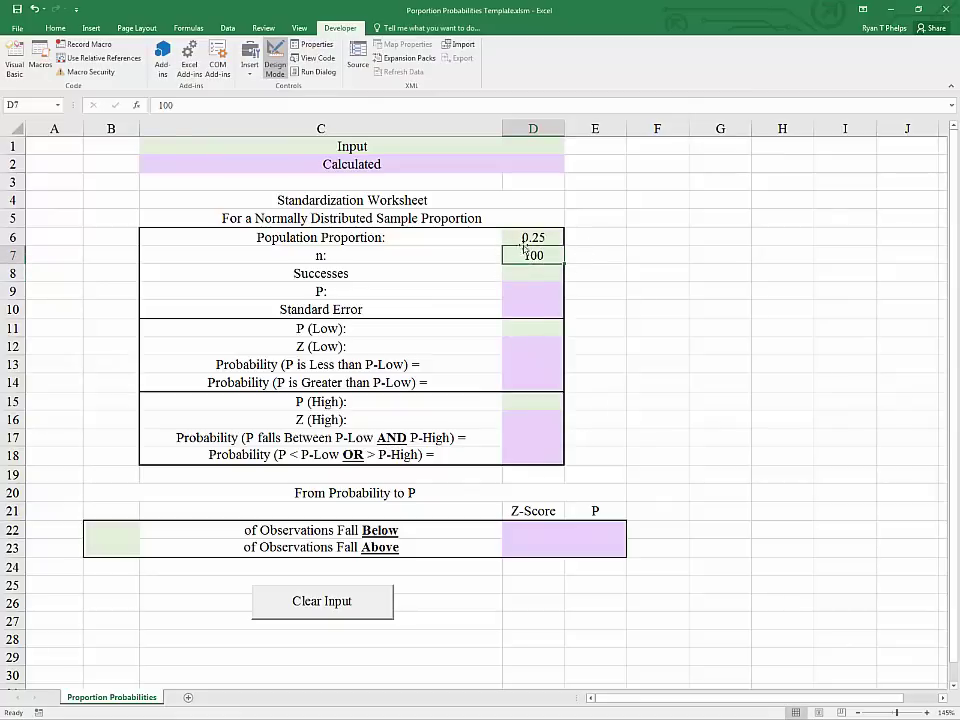
pyautogui.click(525, 237)
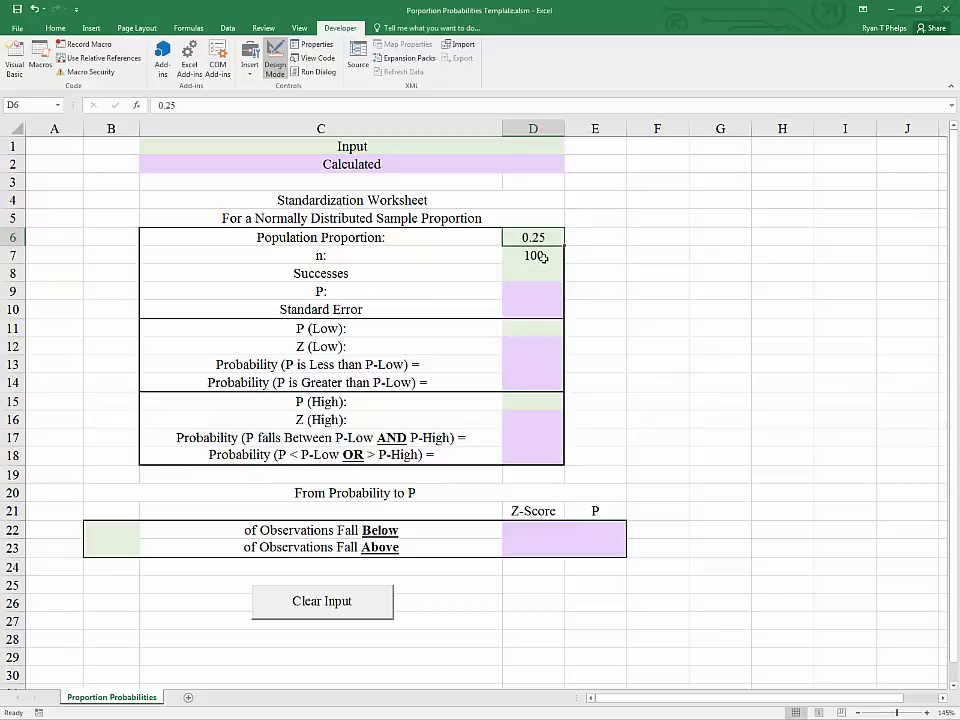
pyautogui.click(535, 254)
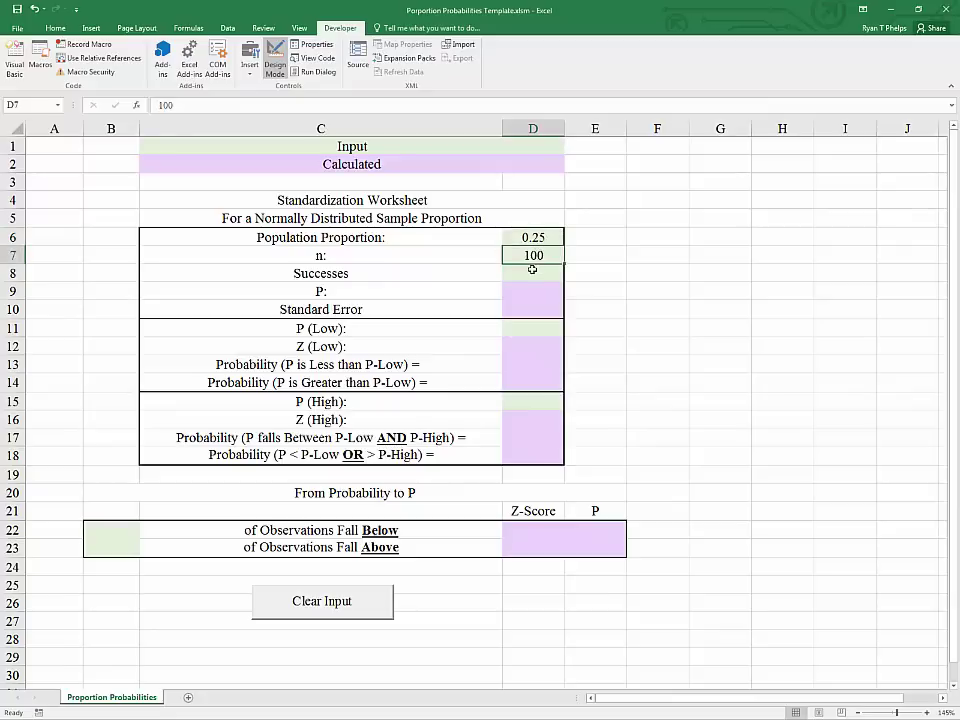
pyautogui.click(532, 272)
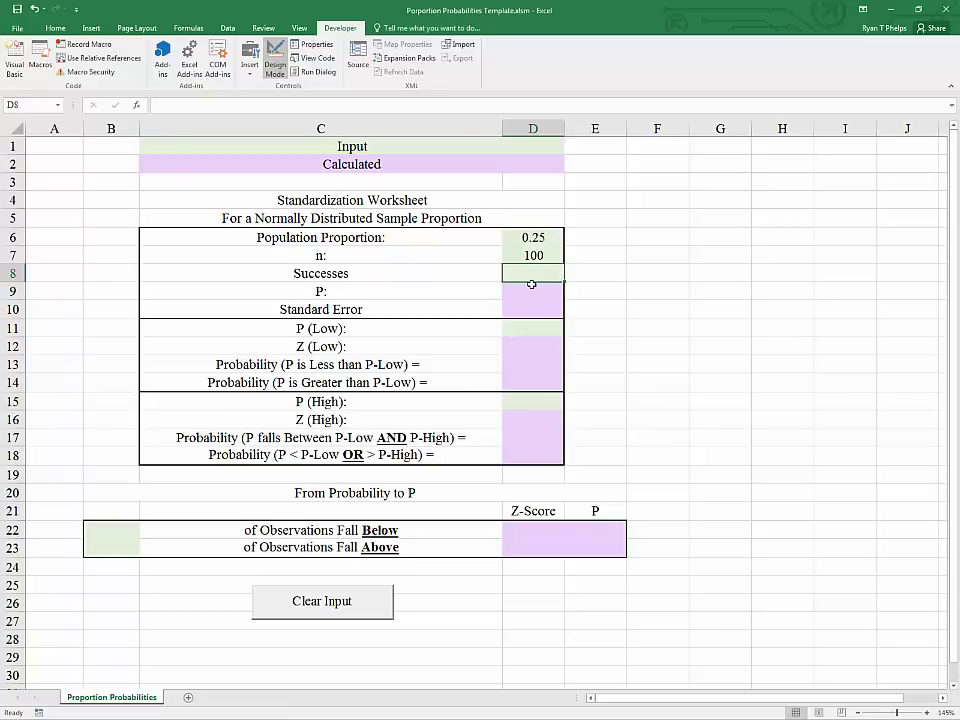
pyautogui.write('30')
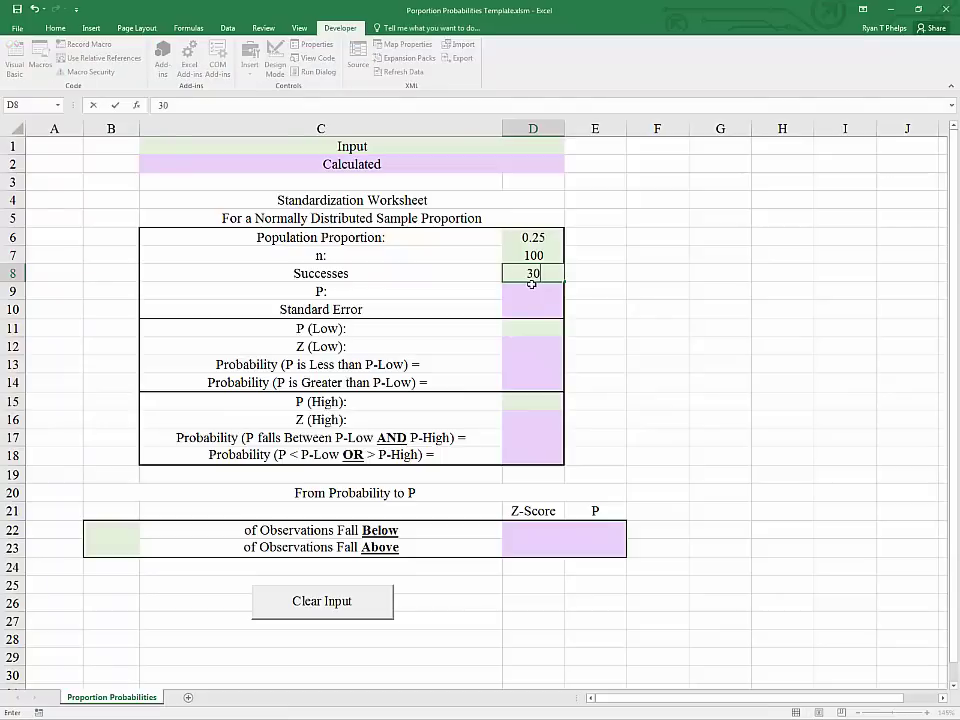
pyautogui.press('Return')
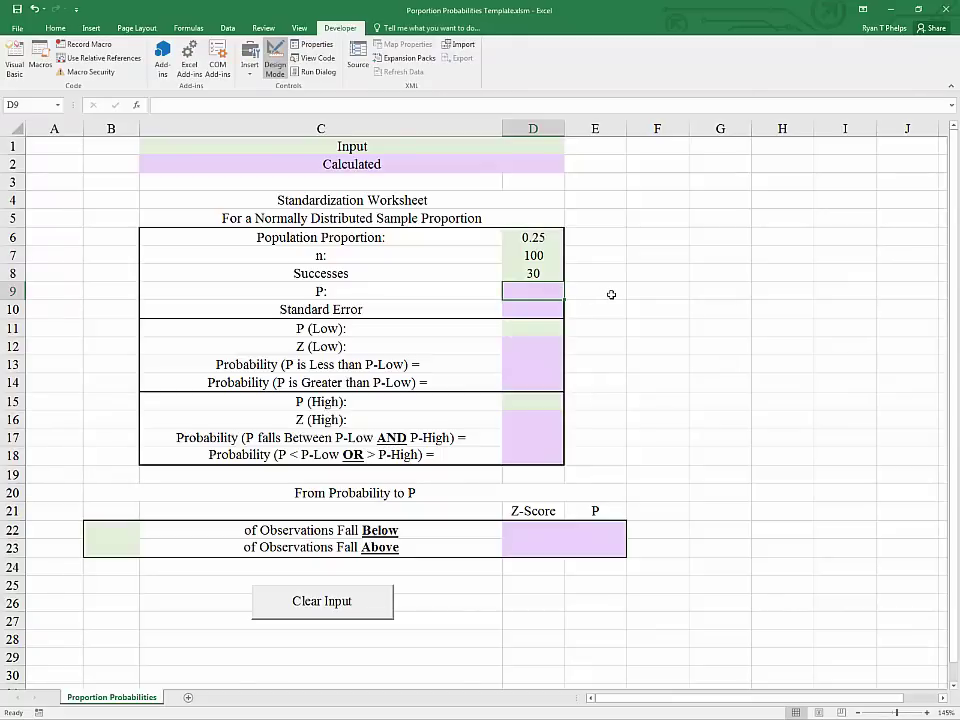
# Step: Calculate the sample proportion P in D9 by dividing successes by n with the formula =D8/D7
pyautogui.write('=')
pyautogui.press('Up')
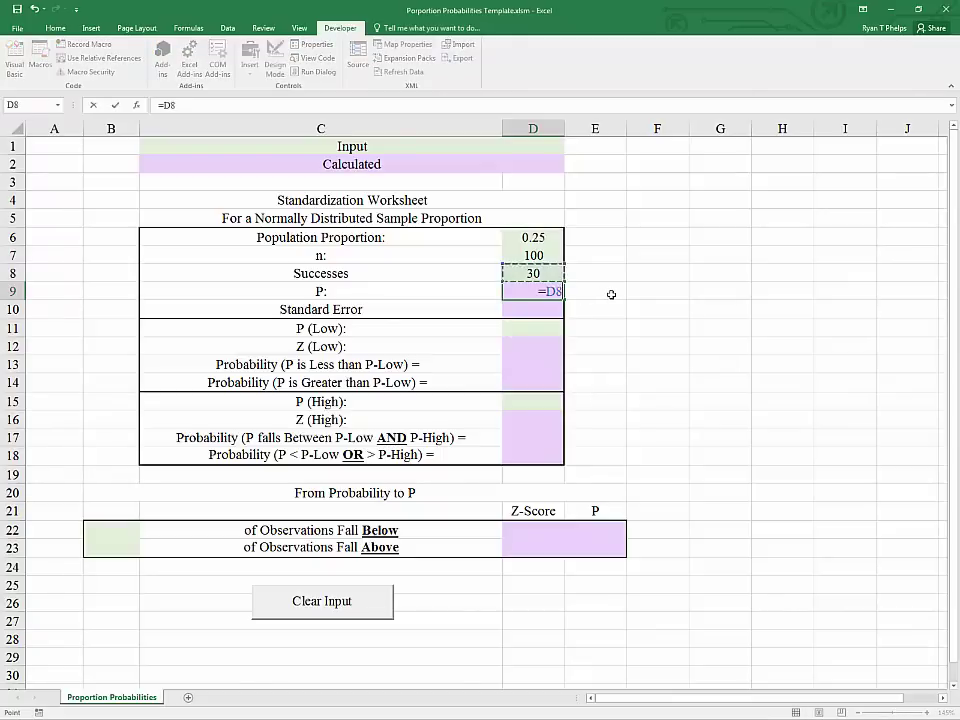
pyautogui.write('/')
pyautogui.press('Up')
pyautogui.press('Up')
pyautogui.press('Return')
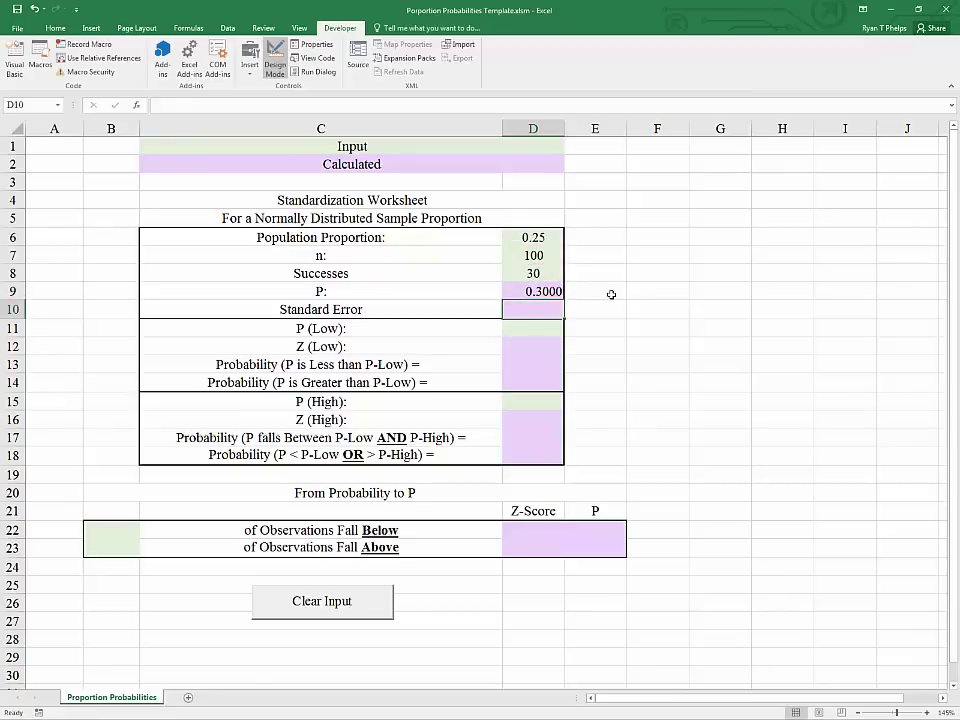
pyautogui.click(528, 290)
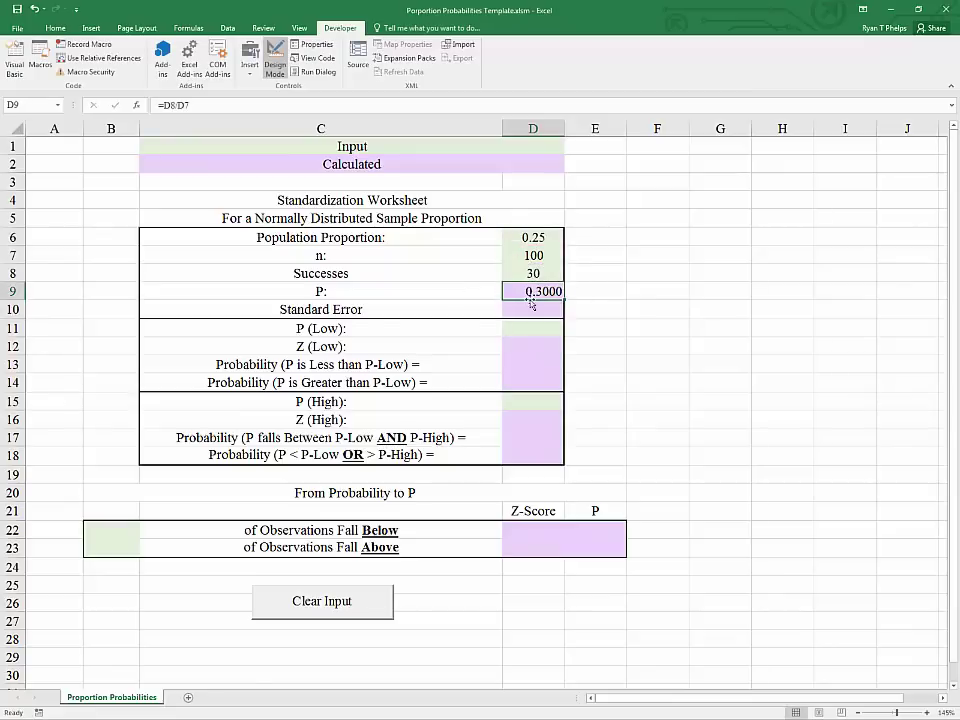
pyautogui.click(508, 310)
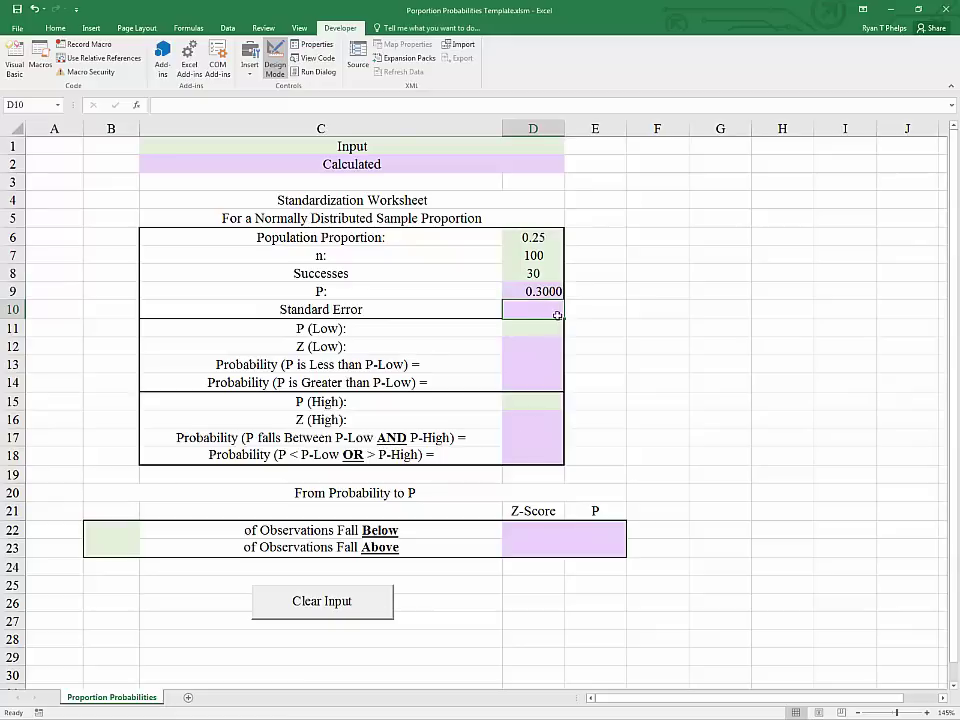
pyautogui.click(538, 290)
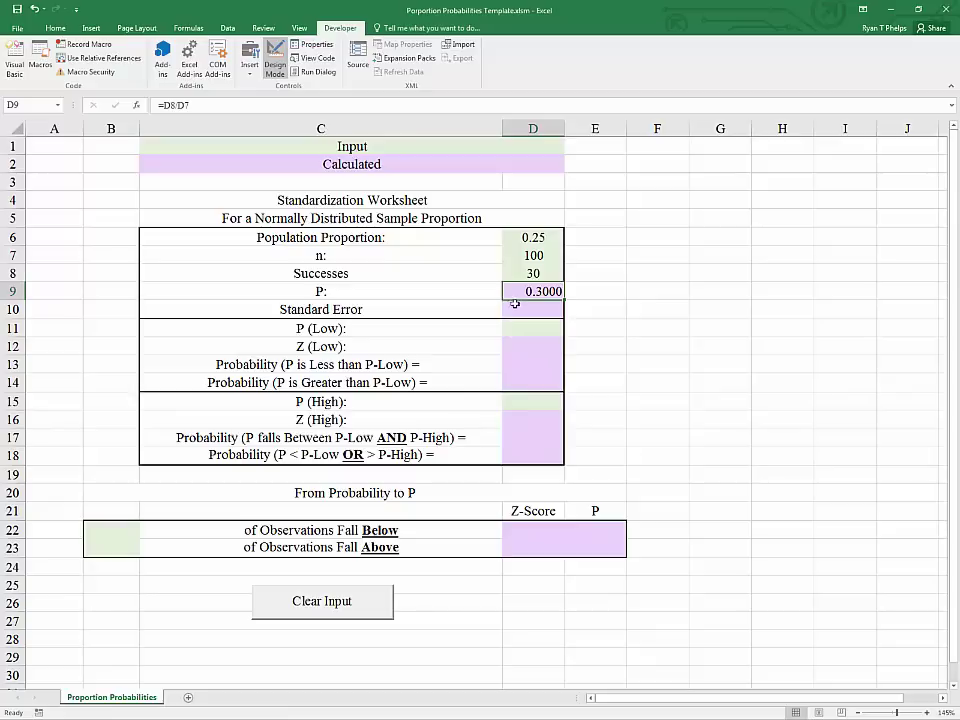
pyautogui.click(521, 309)
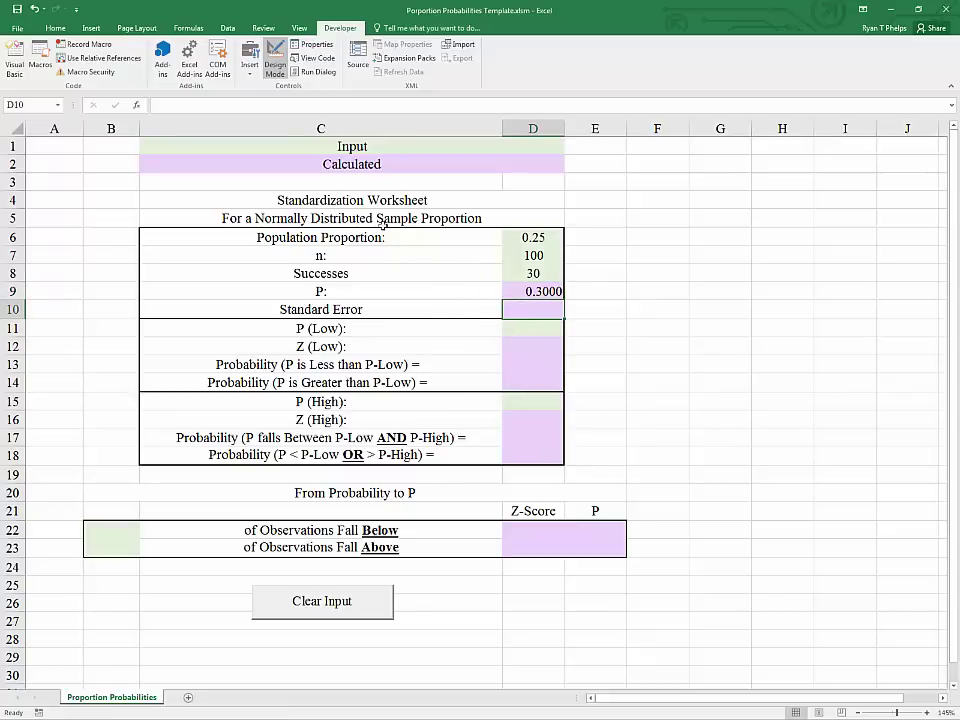
pyautogui.click(258, 218)
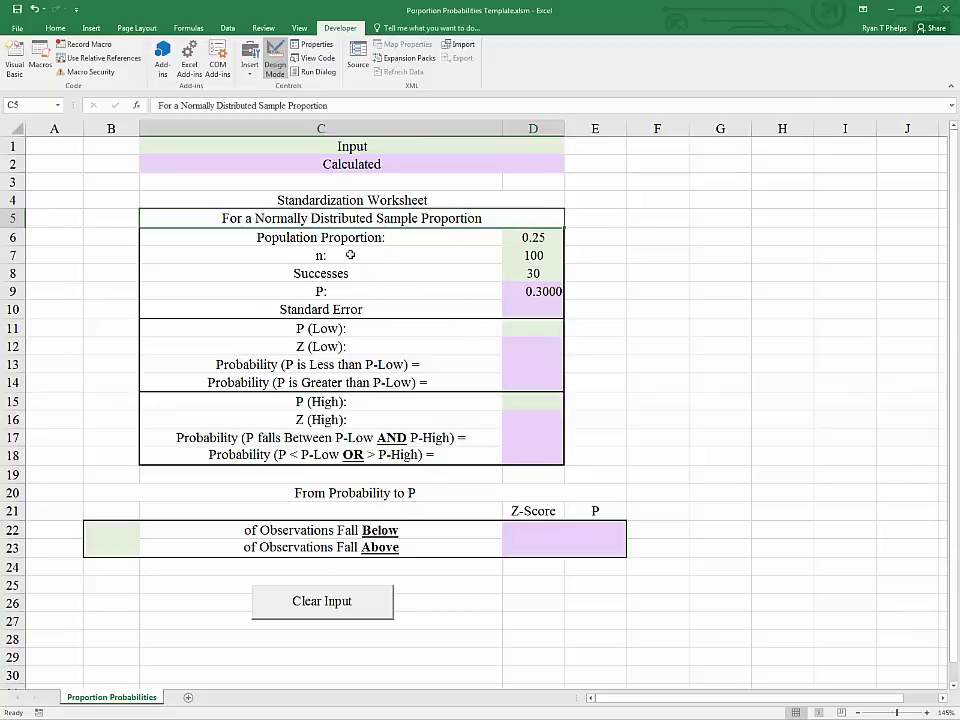
pyautogui.click(546, 239)
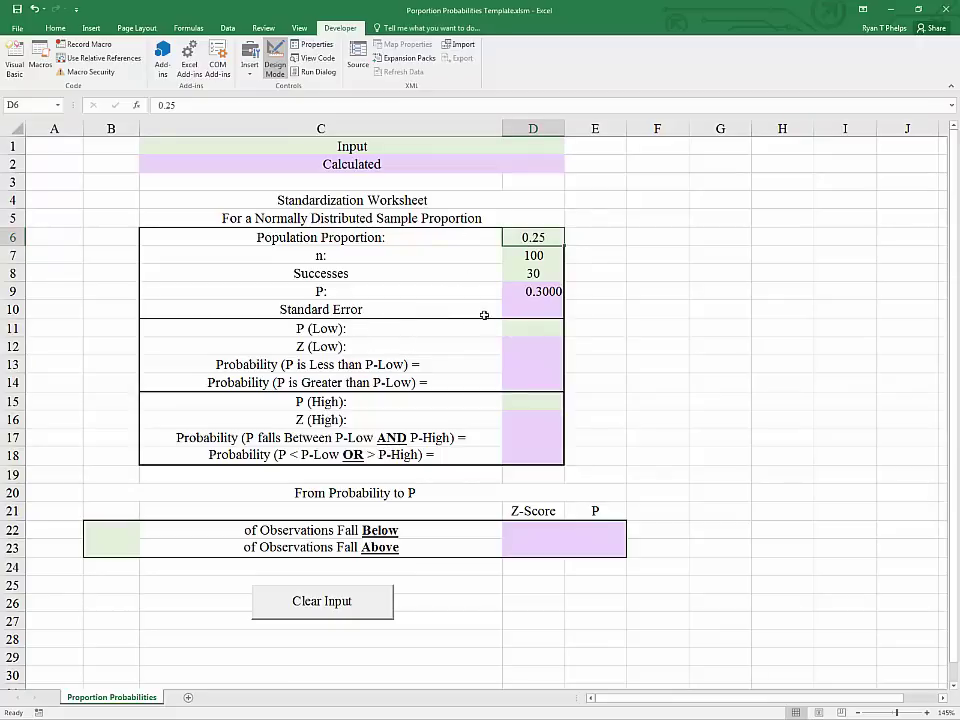
pyautogui.click(555, 312)
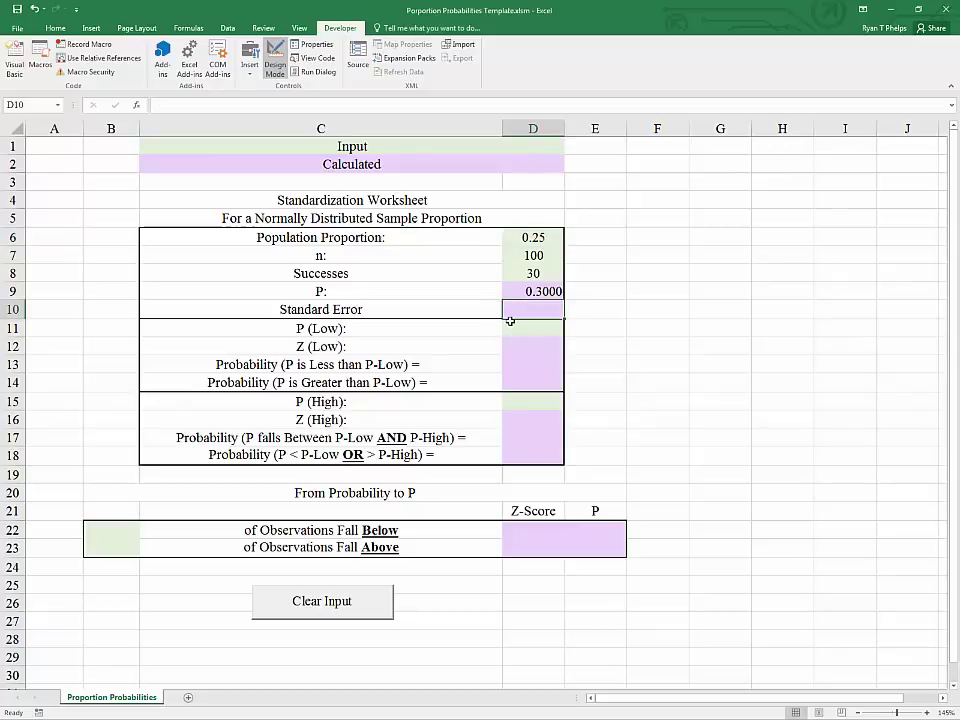
pyautogui.click(385, 217)
# Step: Calculate the standard error in D10 with the formula =((D6*(1-D6))/D7)^.5
pyautogui.click(532, 308)
pyautogui.write('=((')
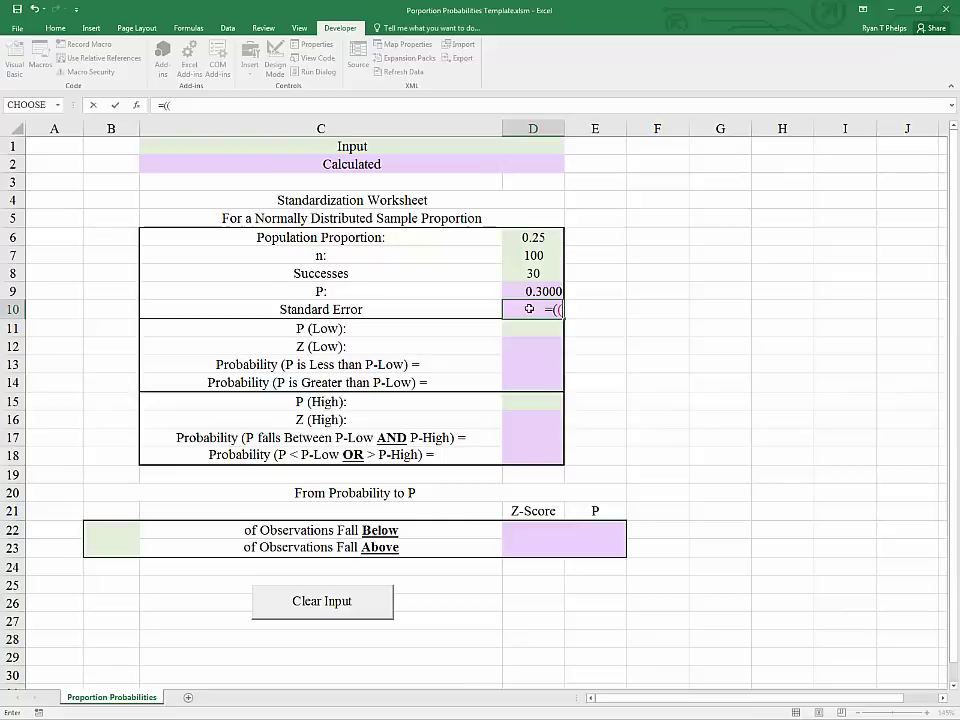
pyautogui.press('Up')
pyautogui.press('Up')
pyautogui.press('Up')
pyautogui.press('Up')
pyautogui.write('*(1-')
pyautogui.press('Up')
pyautogui.press('Up')
pyautogui.press('Up')
pyautogui.press('Up')
pyautogui.write('))')
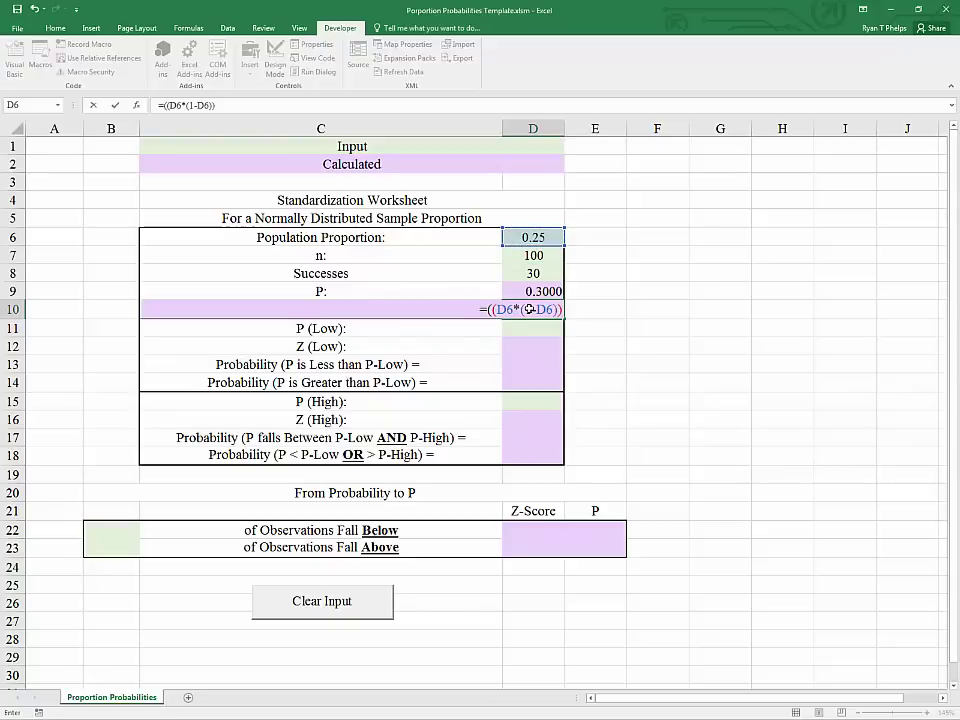
pyautogui.write('/')
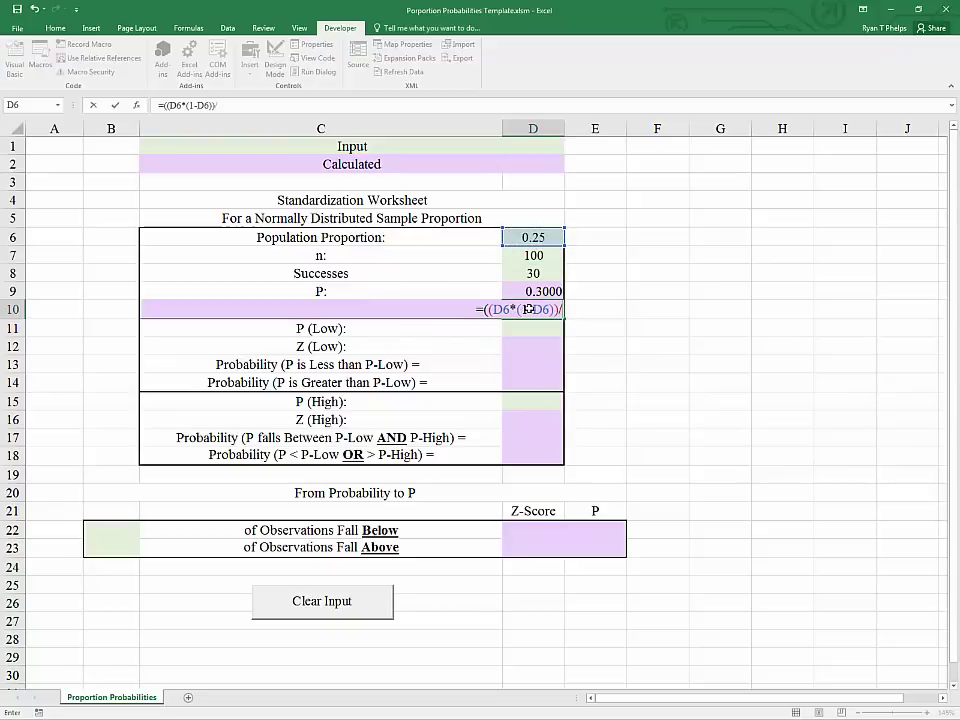
pyautogui.press('Up')
pyautogui.press('Up')
pyautogui.press('Up')
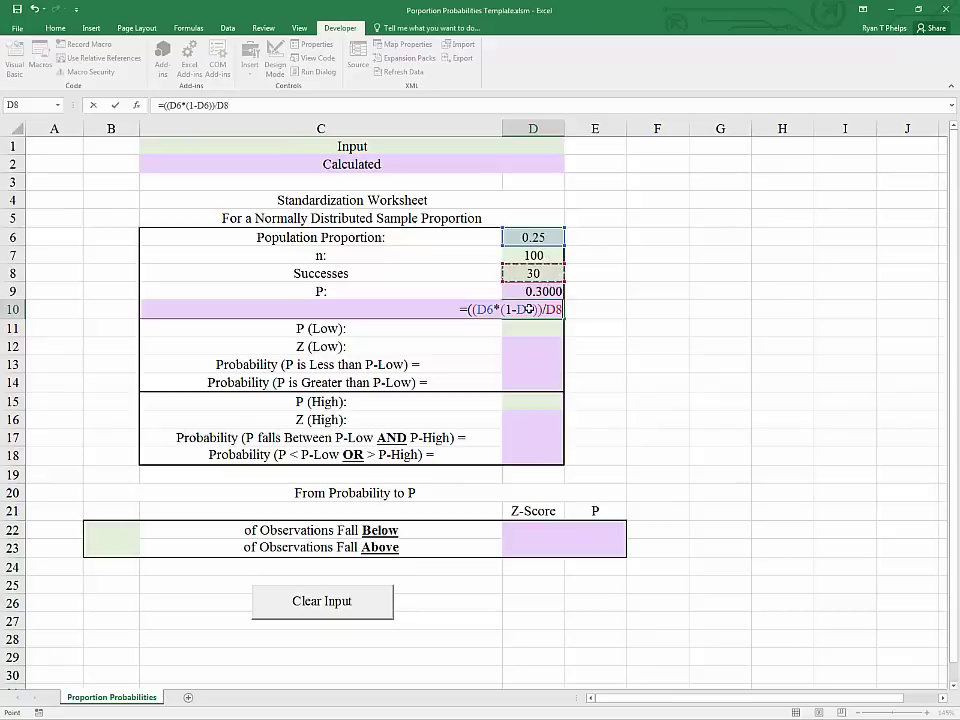
pyautogui.write(')')
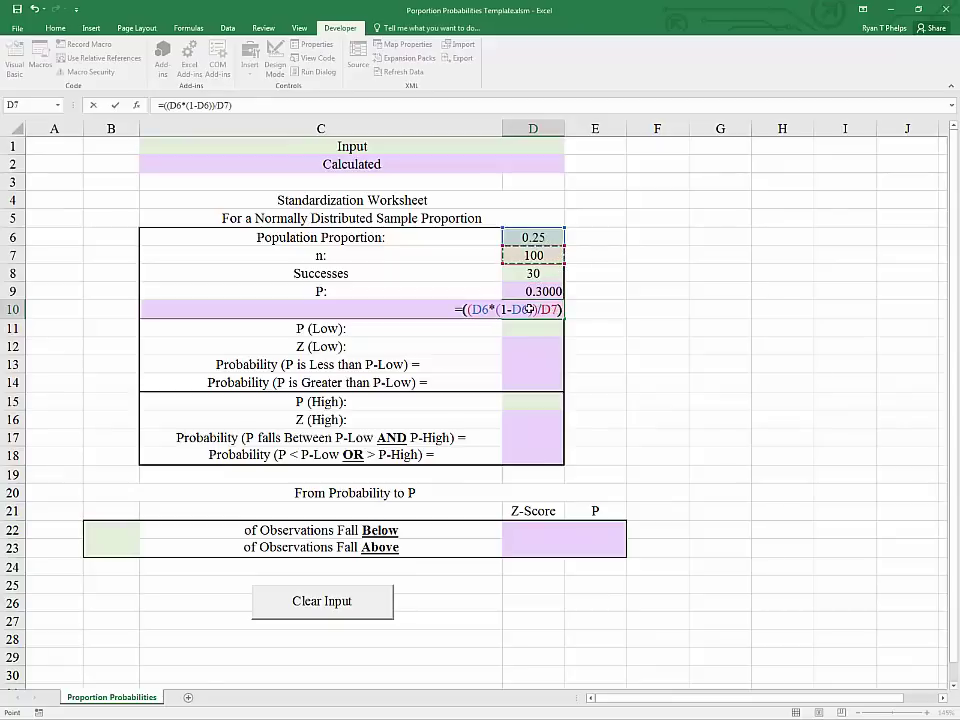
pyautogui.write('^.5')
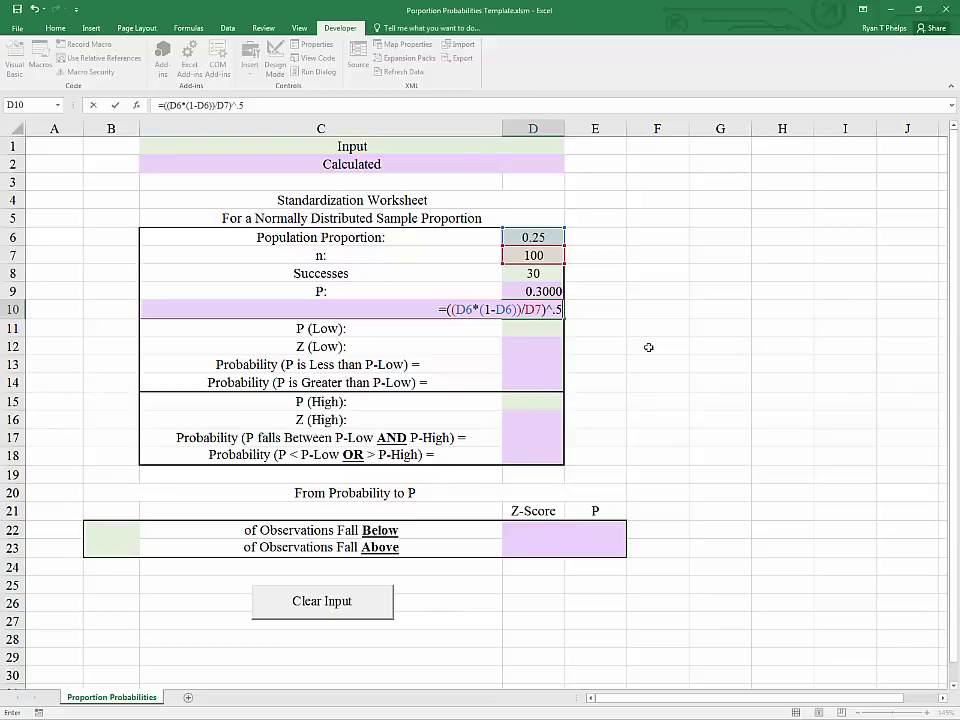
pyautogui.press('Return')
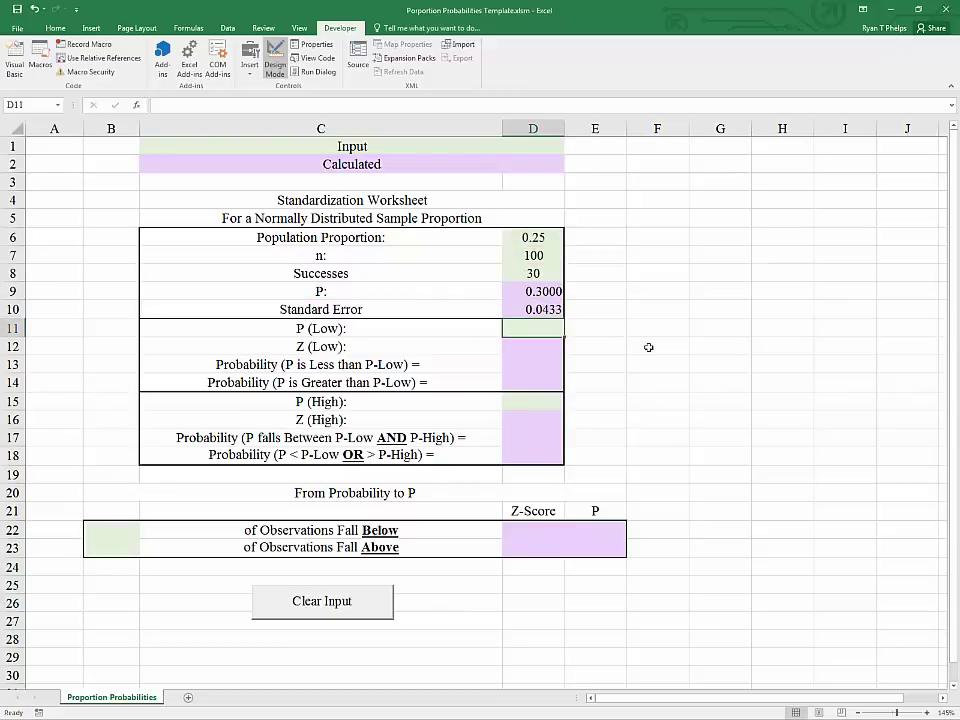
pyautogui.press('Up')
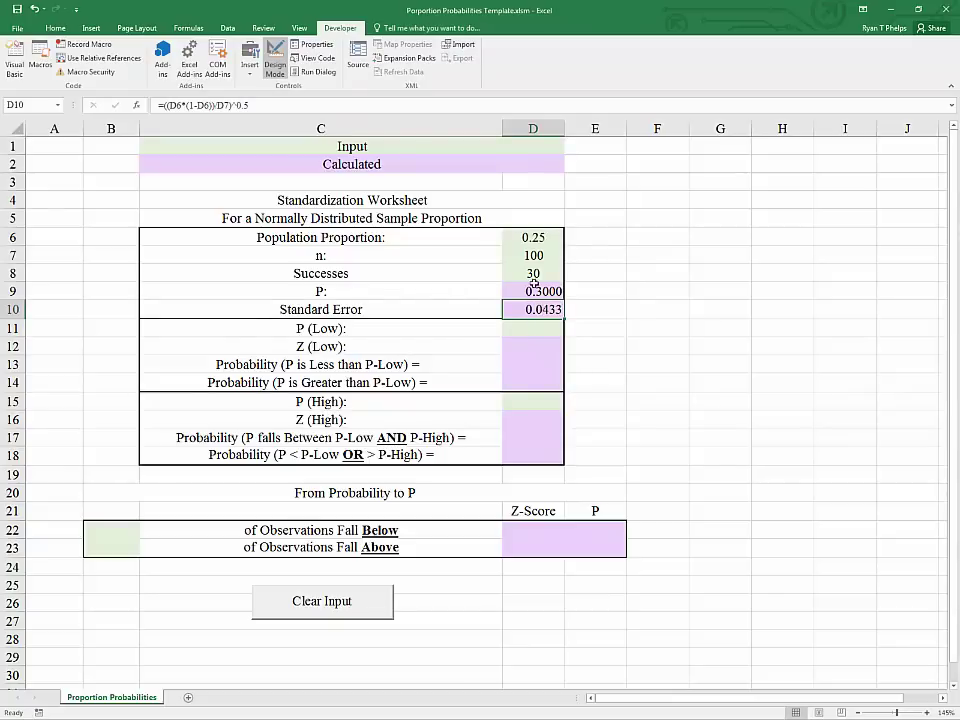
pyautogui.moveTo(533, 239); pyautogui.dragTo(538, 258)
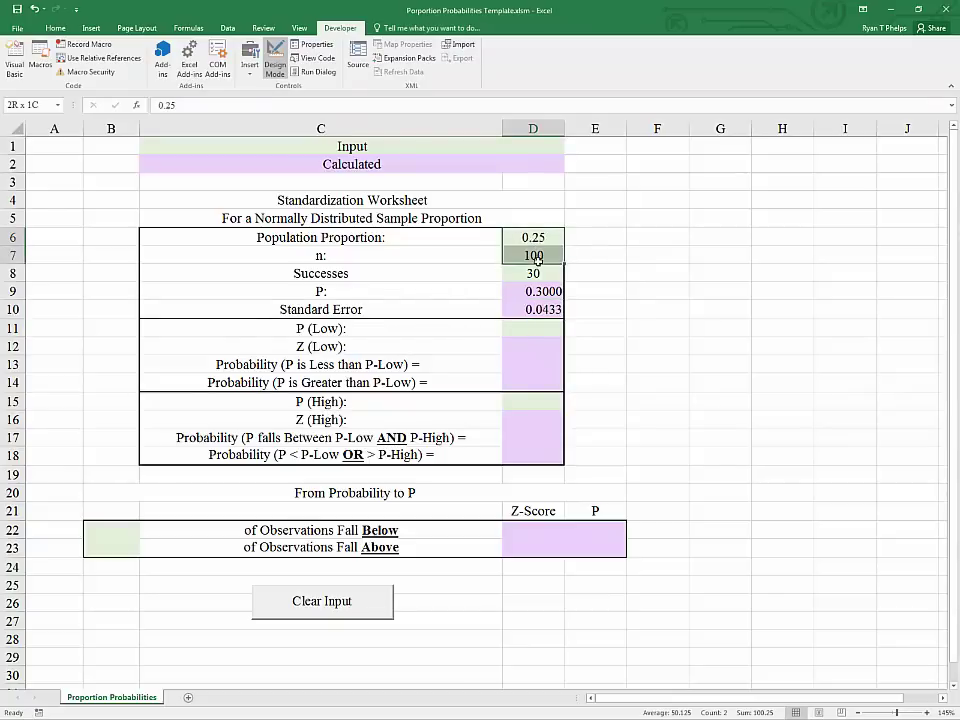
pyautogui.click(531, 309)
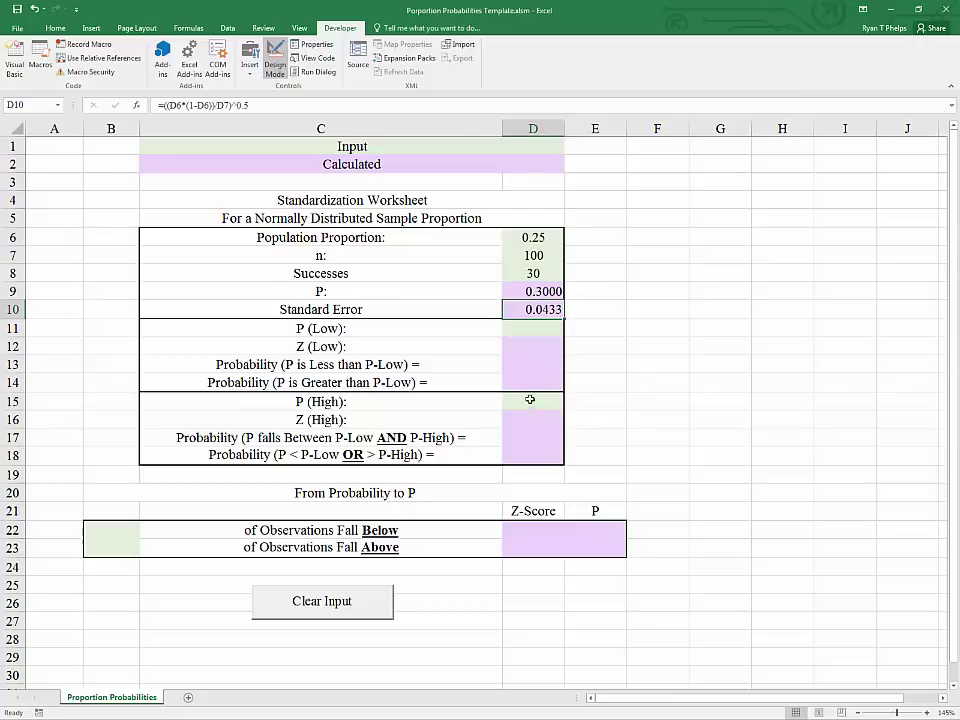
# Step: Enter 0.21 as the P (Low) value in cell D11
pyautogui.click(528, 332)
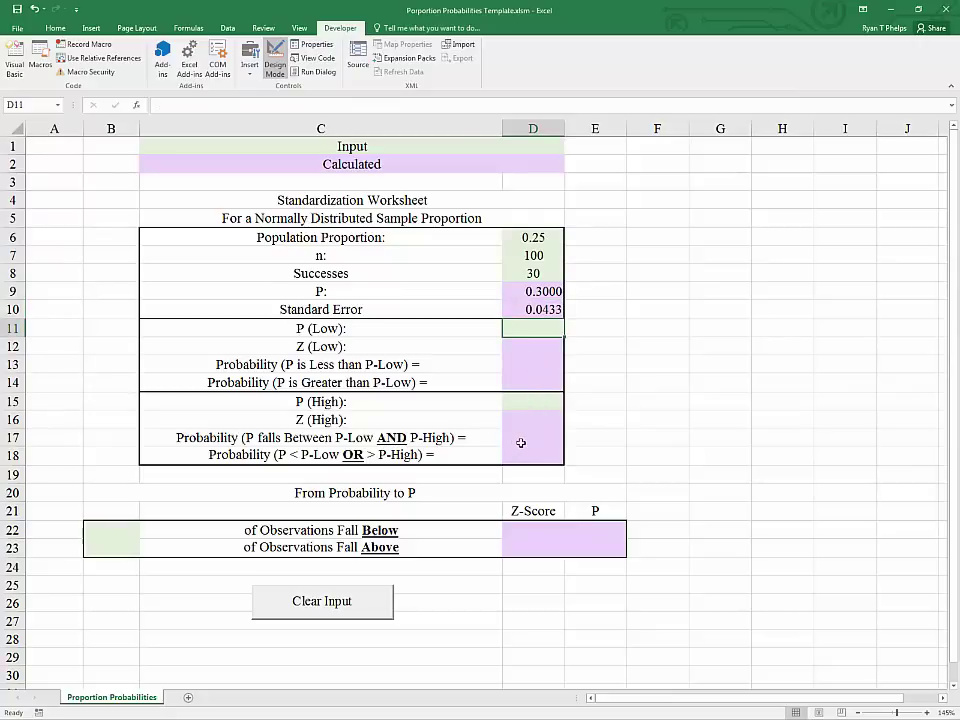
pyautogui.write('.21')
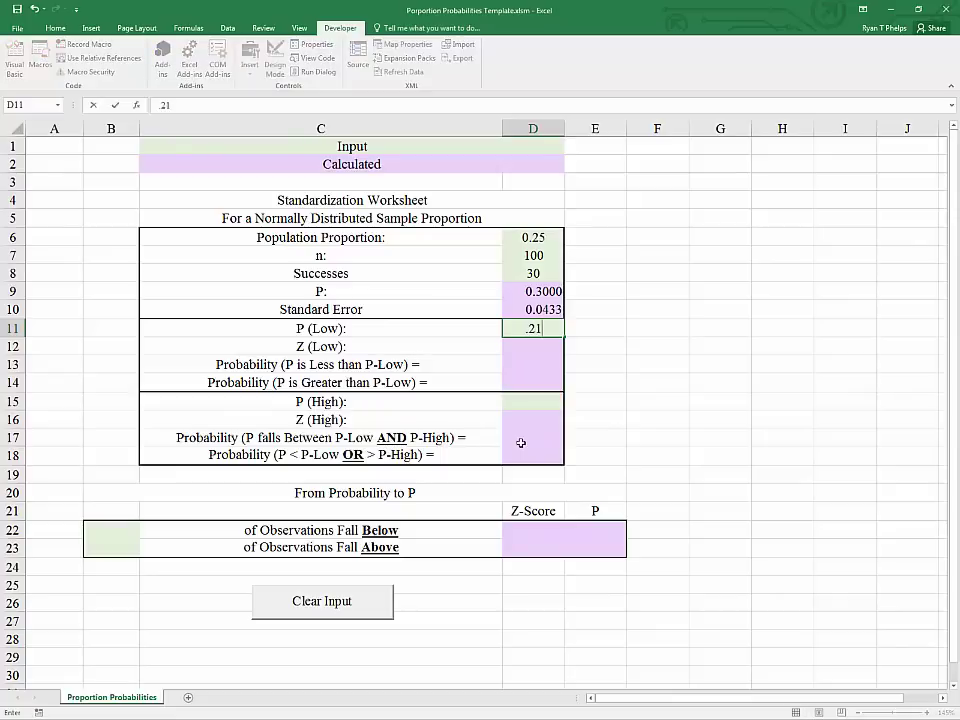
pyautogui.hotkey('ctrl', 'Return')
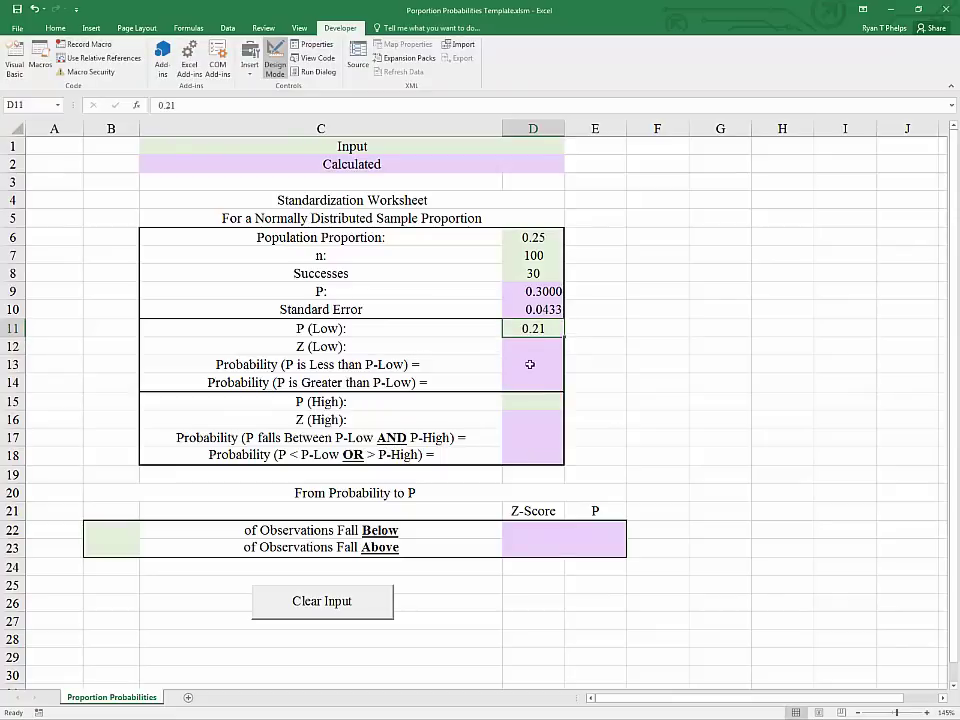
pyautogui.click(540, 238)
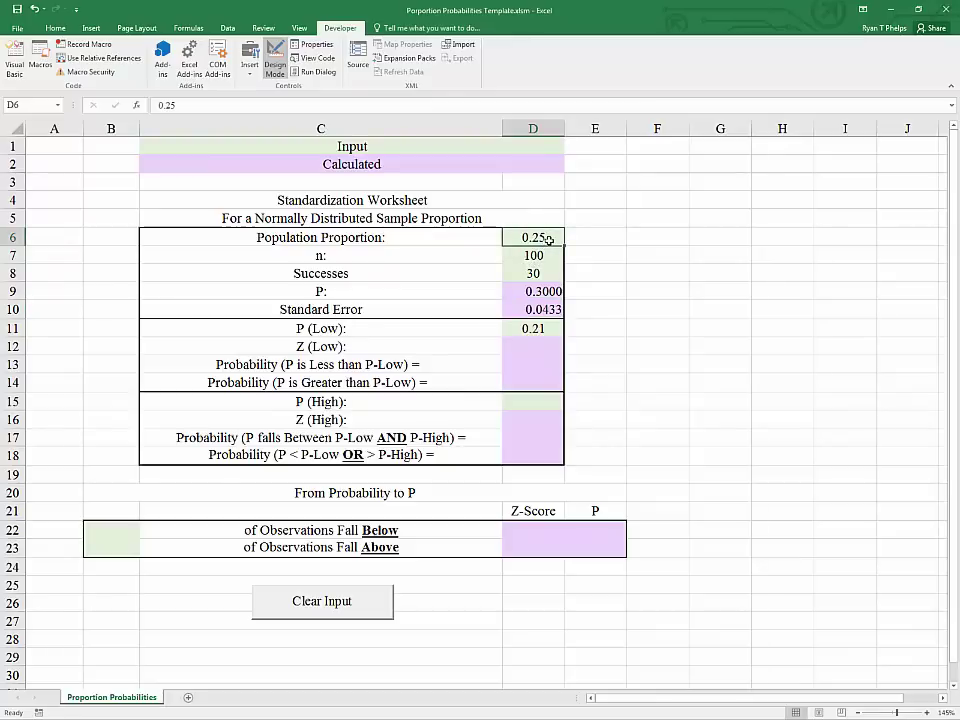
pyautogui.click(542, 253)
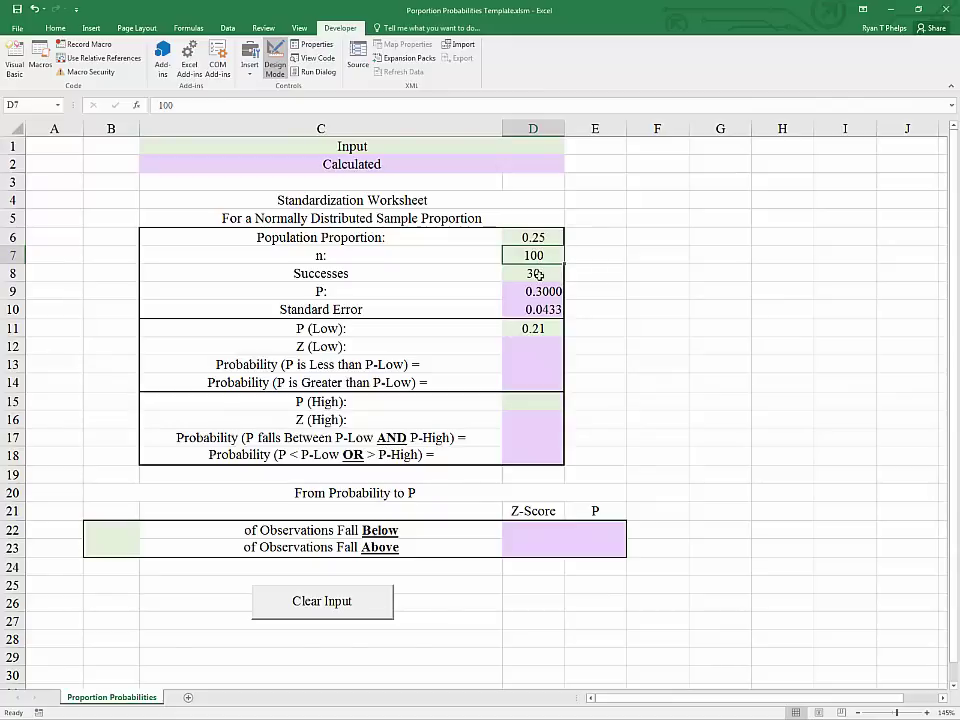
pyautogui.click(535, 330)
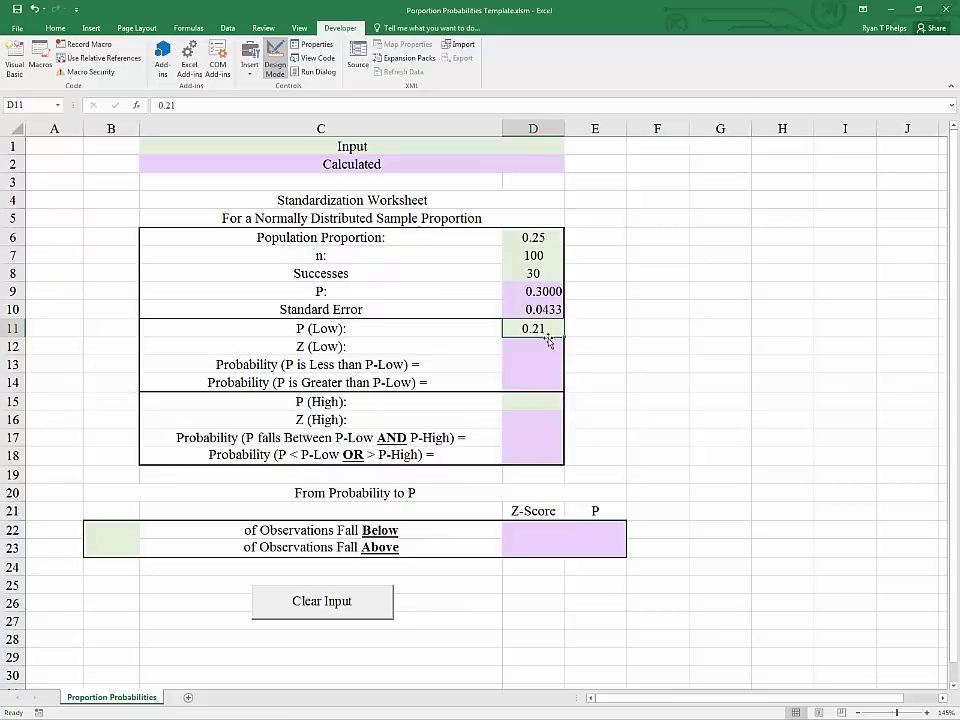
# Step: Calculate Z (Low) in D12 by standardizing P (Low) with the formula =(D11-D6)/D10
pyautogui.click(537, 347)
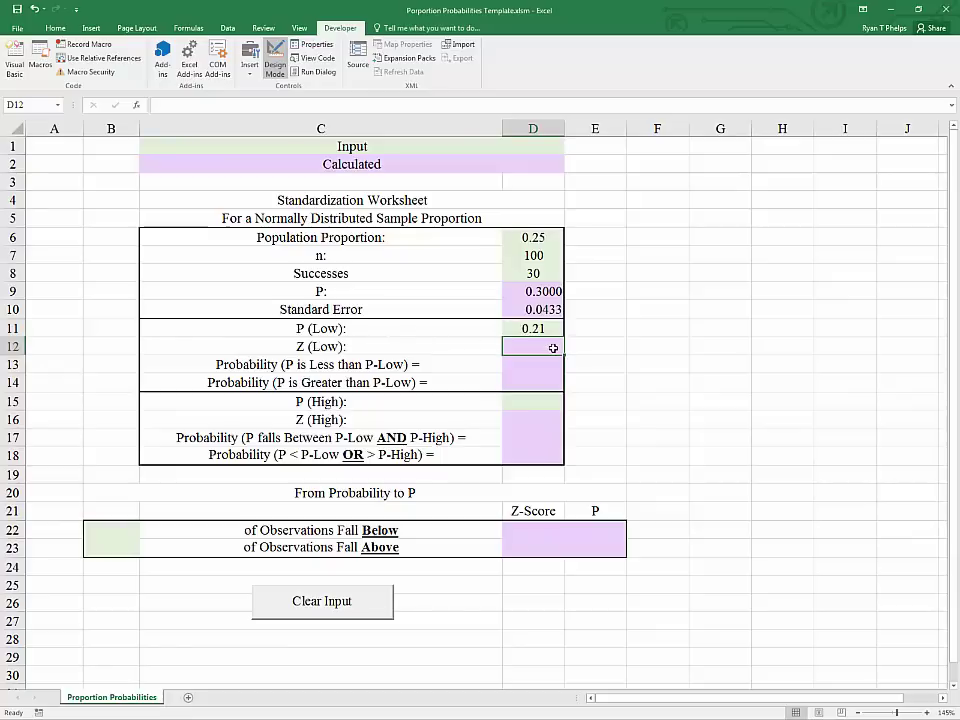
pyautogui.write('=')
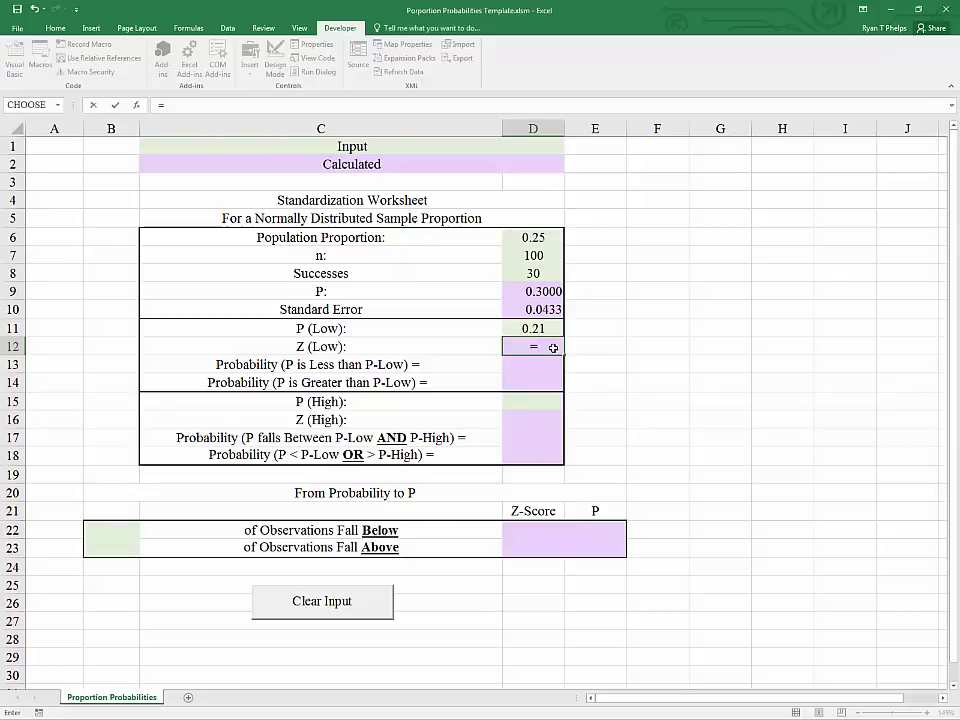
pyautogui.press('Up')
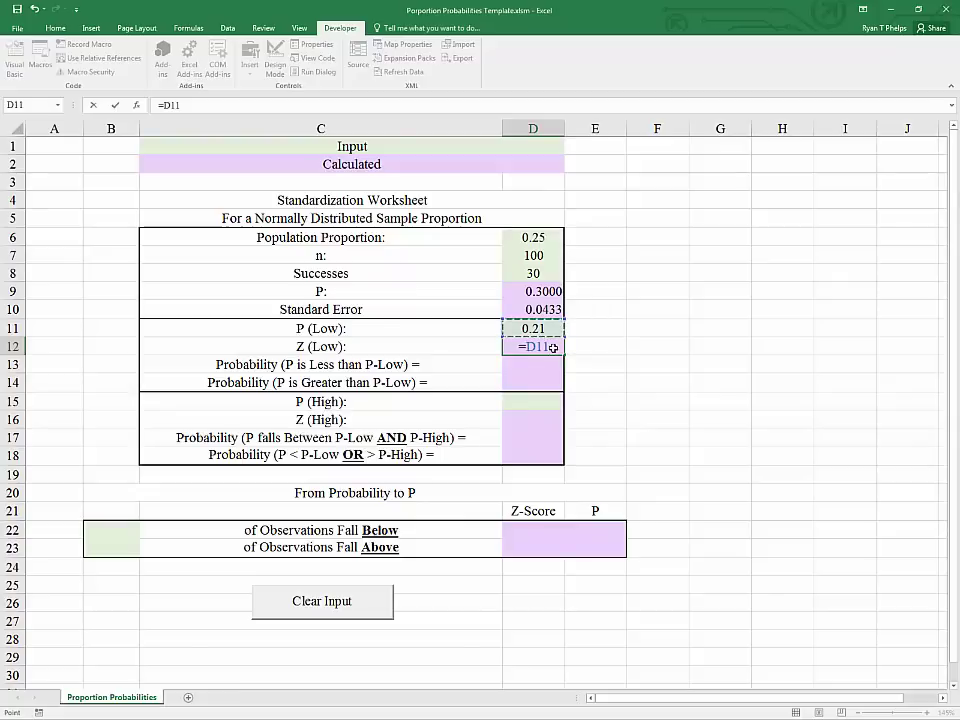
pyautogui.write('-')
pyautogui.press('Up')
pyautogui.press('Up')
pyautogui.press('Up')
pyautogui.press('Up')
pyautogui.press('Up')
pyautogui.press('Up')
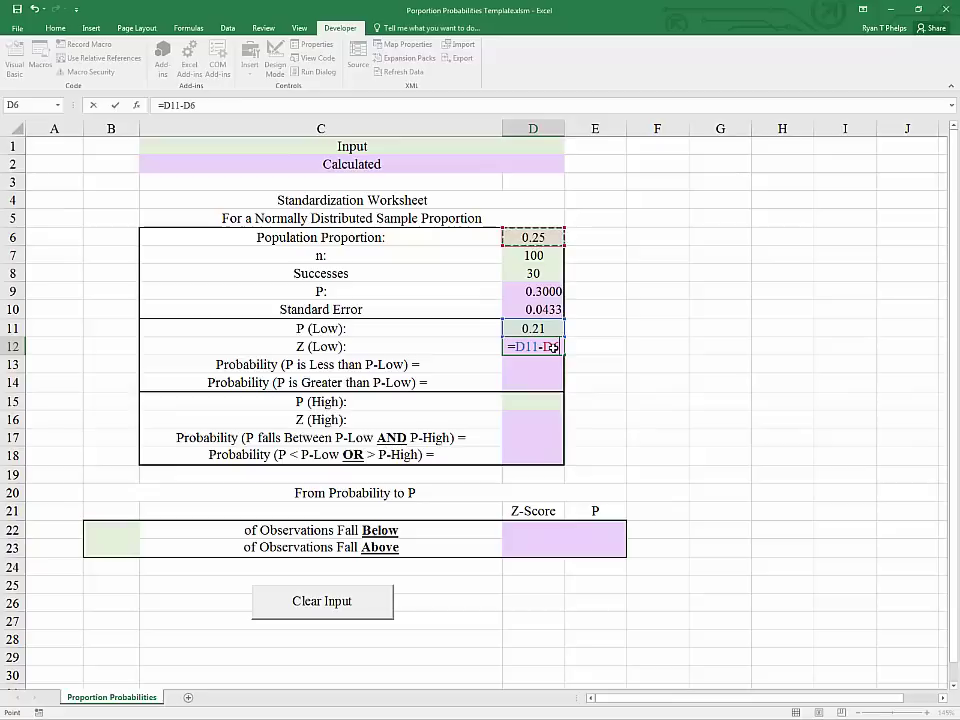
pyautogui.press('F2')
pyautogui.press('Left')
pyautogui.press('Left')
pyautogui.press('Left')
pyautogui.press('Left')
pyautogui.press('Left')
pyautogui.press('Left')
pyautogui.write('(')
pyautogui.press('End')
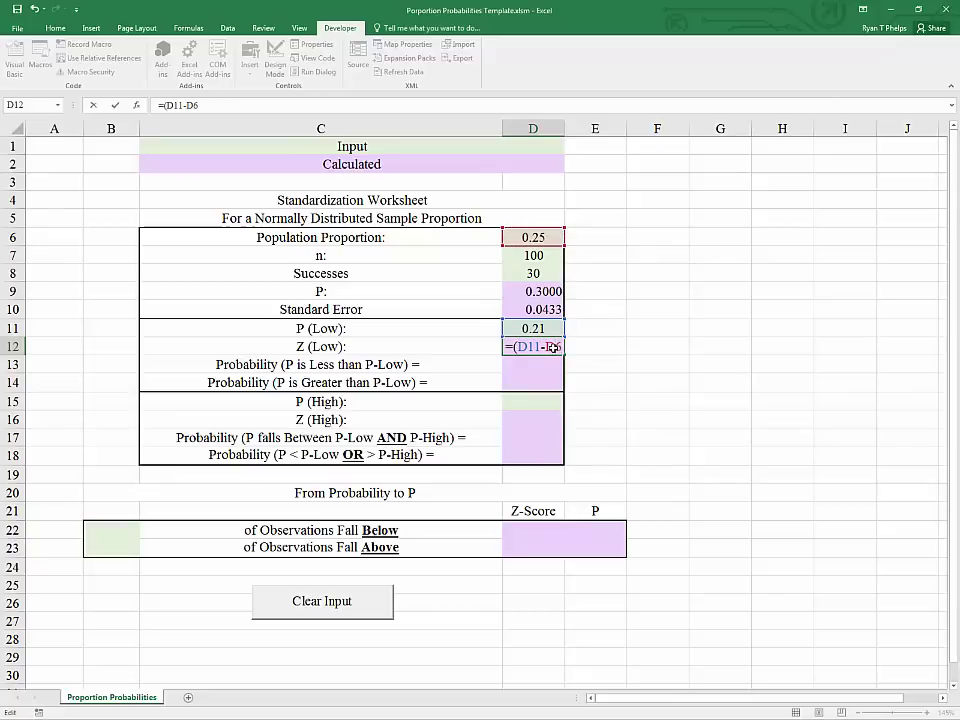
pyautogui.write(')/')
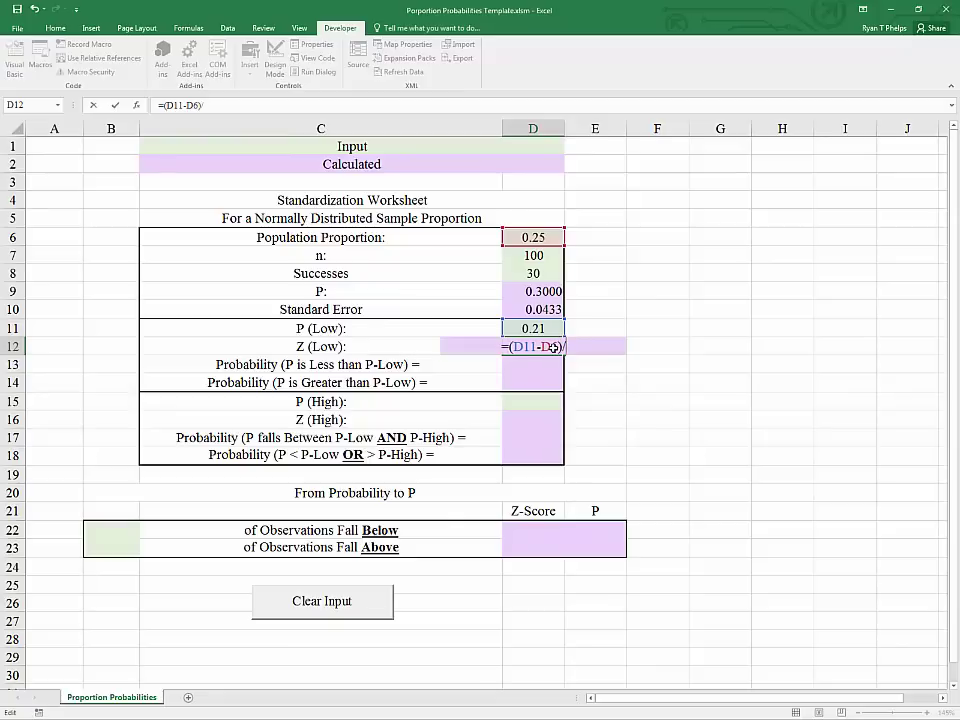
pyautogui.click(540, 309)
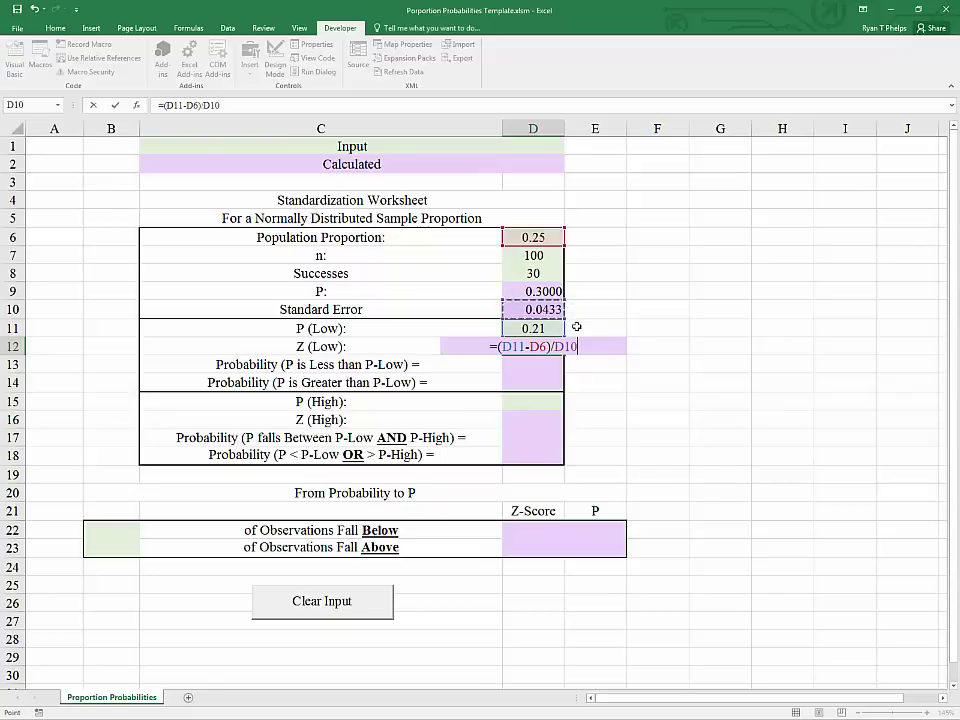
pyautogui.press('Return')
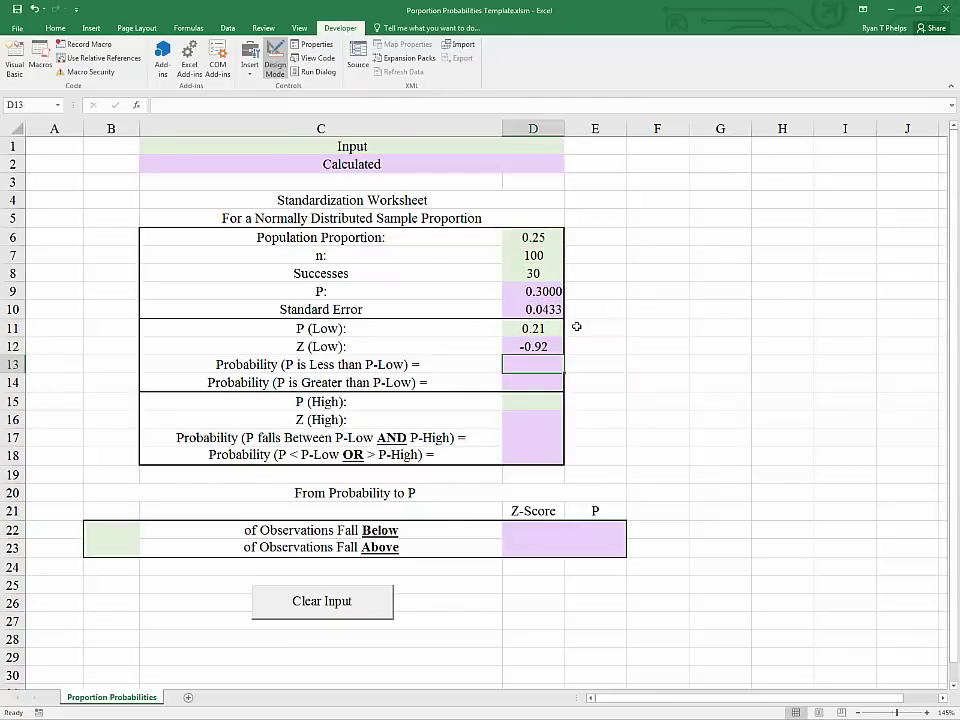
# Step: Calculate the probability that P is less than P-Low in D13 with the formula =NORM.S.DIST(D12,TRUE)
pyautogui.press('Up')
pyautogui.press('Down')
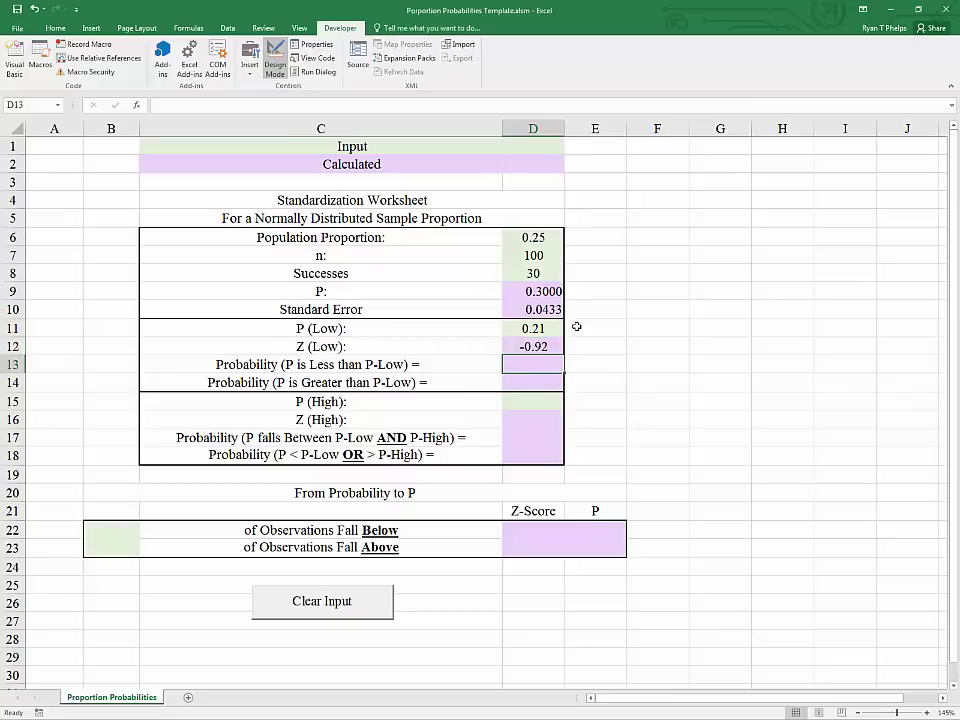
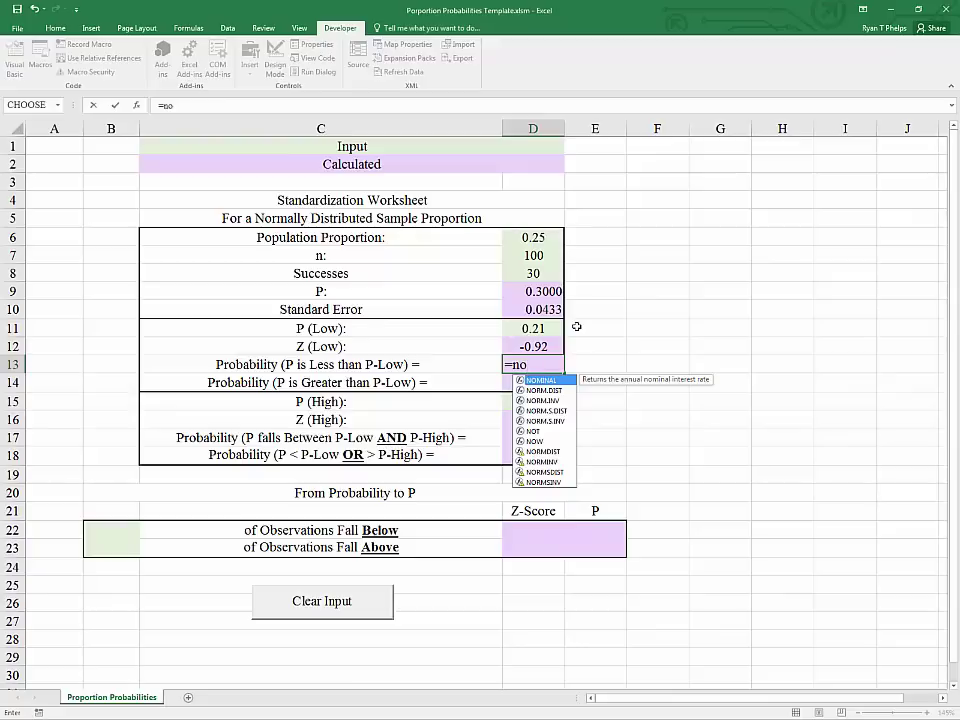
pyautogui.write('rm')
pyautogui.press('Down')
pyautogui.press('Down')
pyautogui.press('Tab')
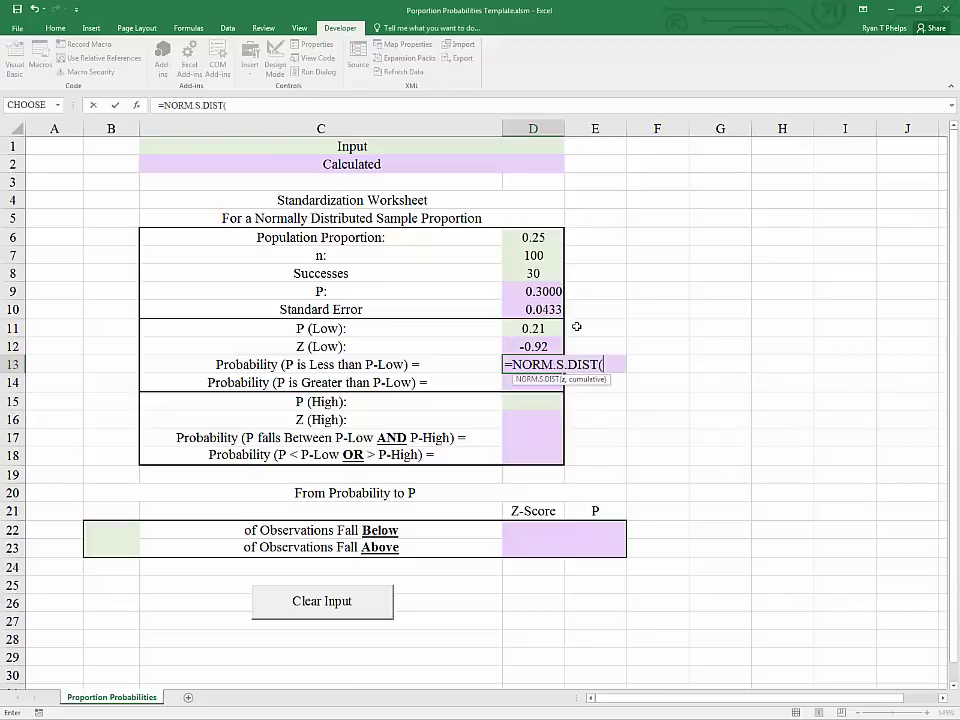
pyautogui.press('Up')
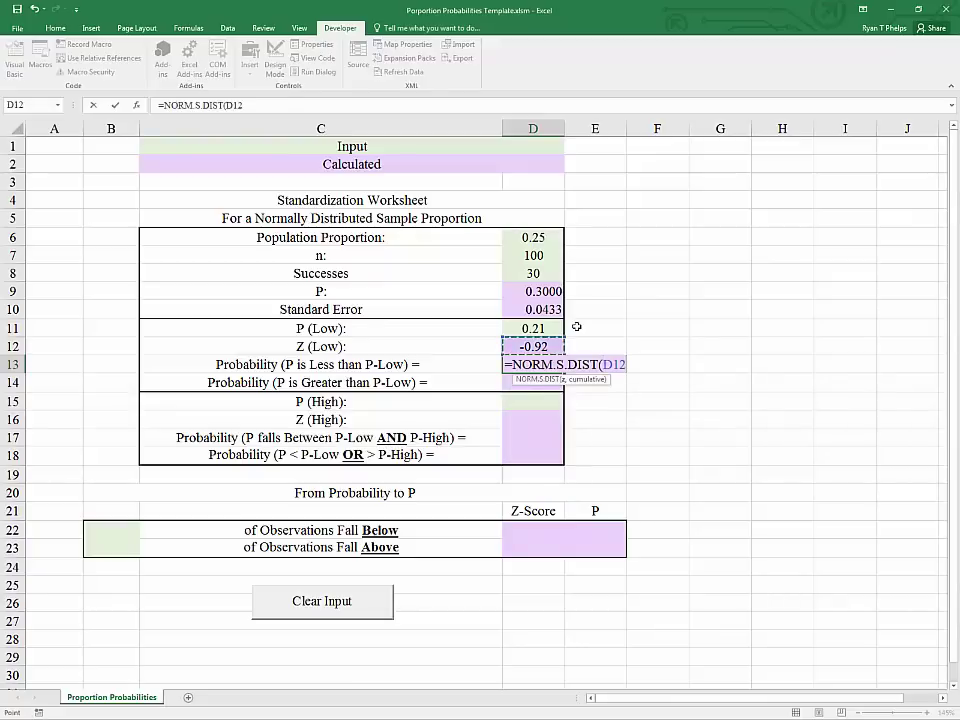
pyautogui.write(',')
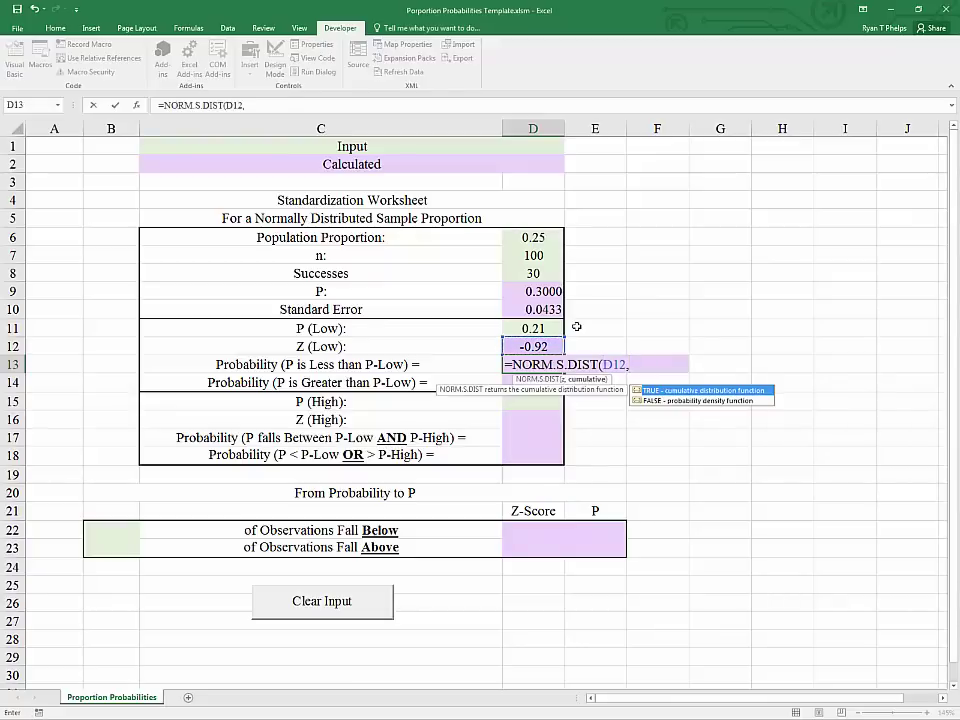
pyautogui.press('Tab')
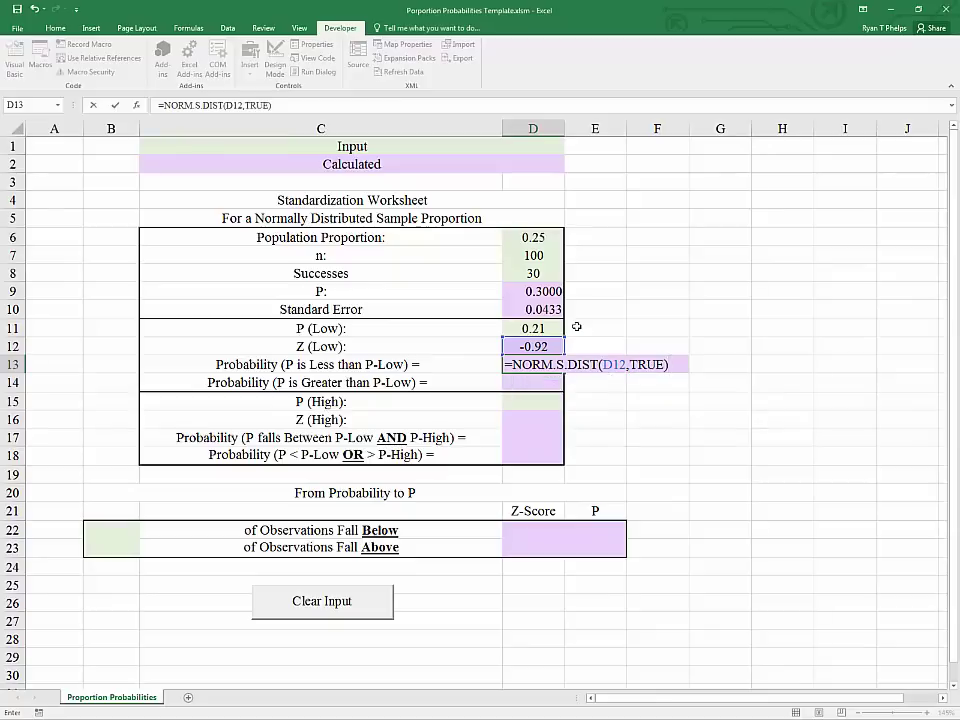
pyautogui.write(')')
pyautogui.press('Return')
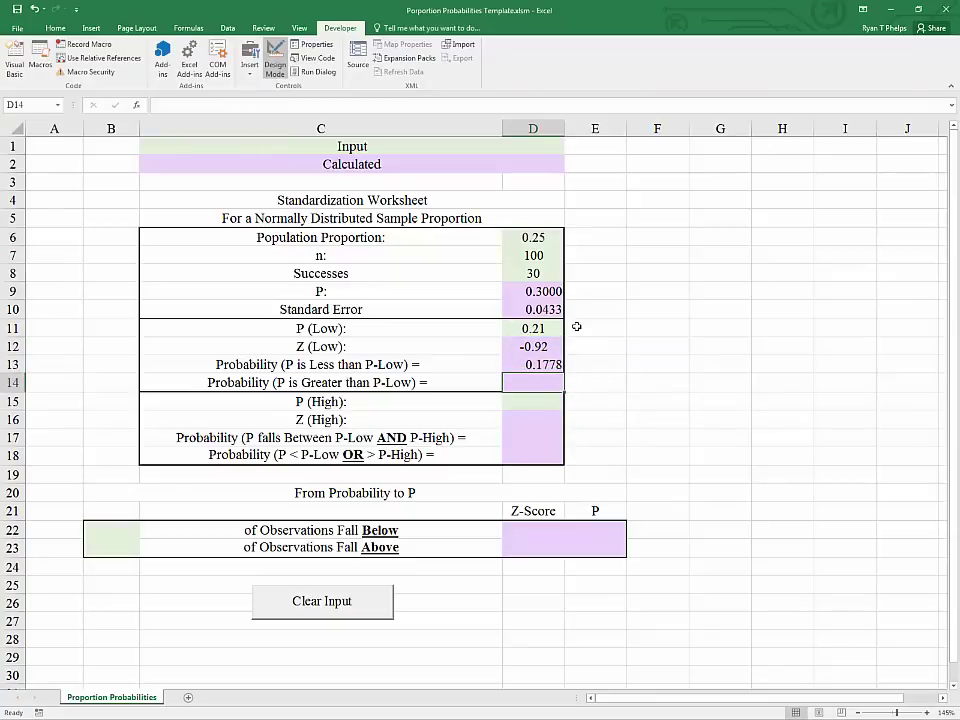
# Step: Review the population proportion, n, P (Low) and Z (Low) cells behind the less-than probability, plus the label of the greater-than row
pyautogui.press('Up')
pyautogui.press('Up')
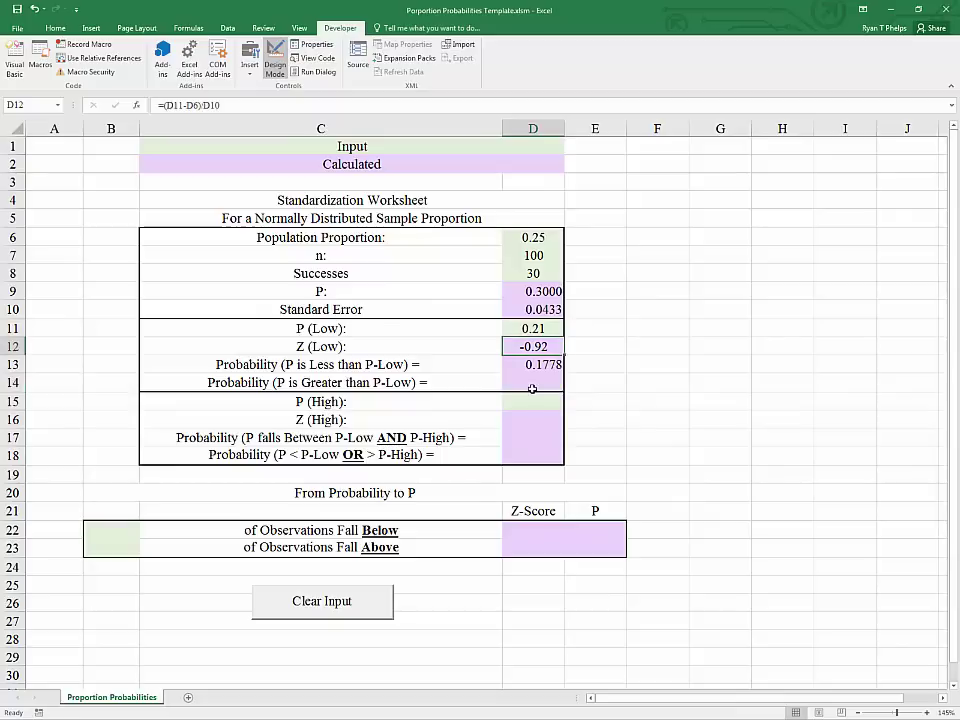
pyautogui.click(527, 365)
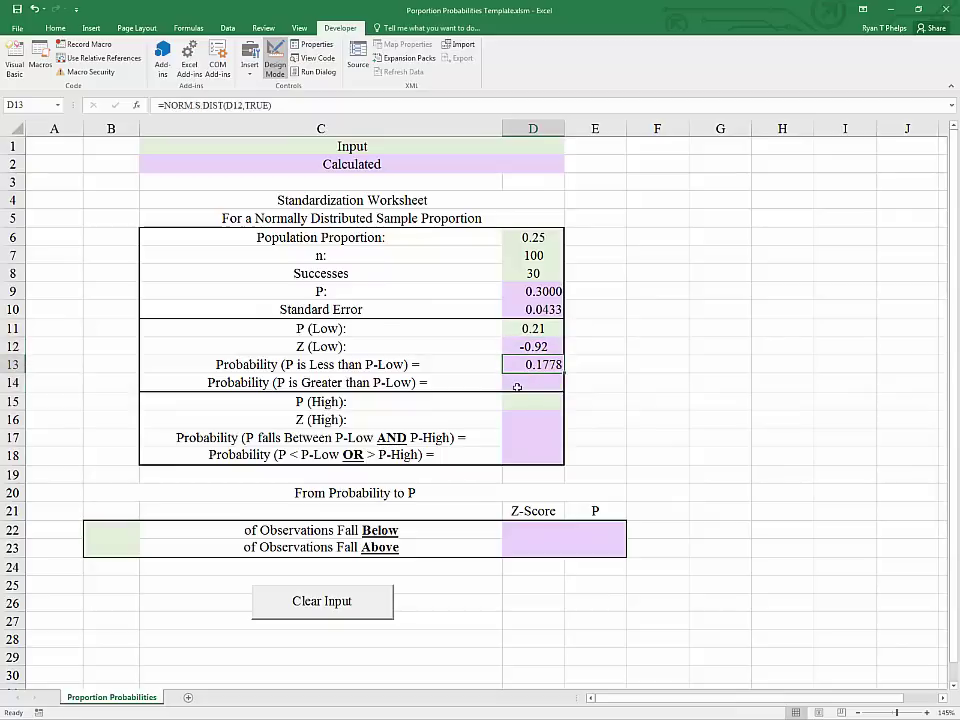
pyautogui.click(534, 241)
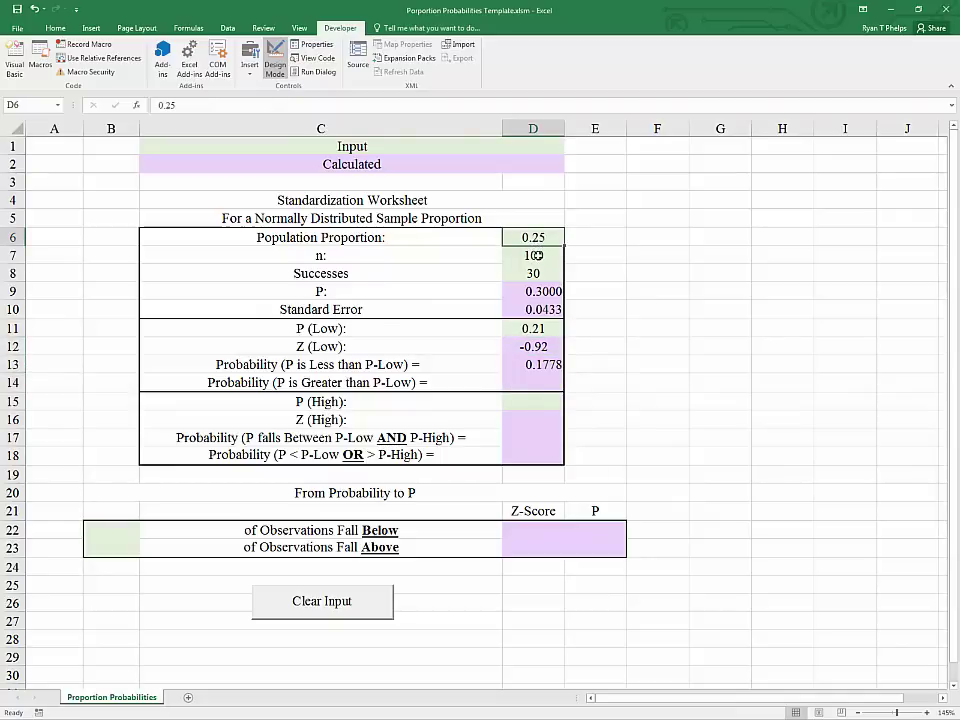
pyautogui.click(536, 256)
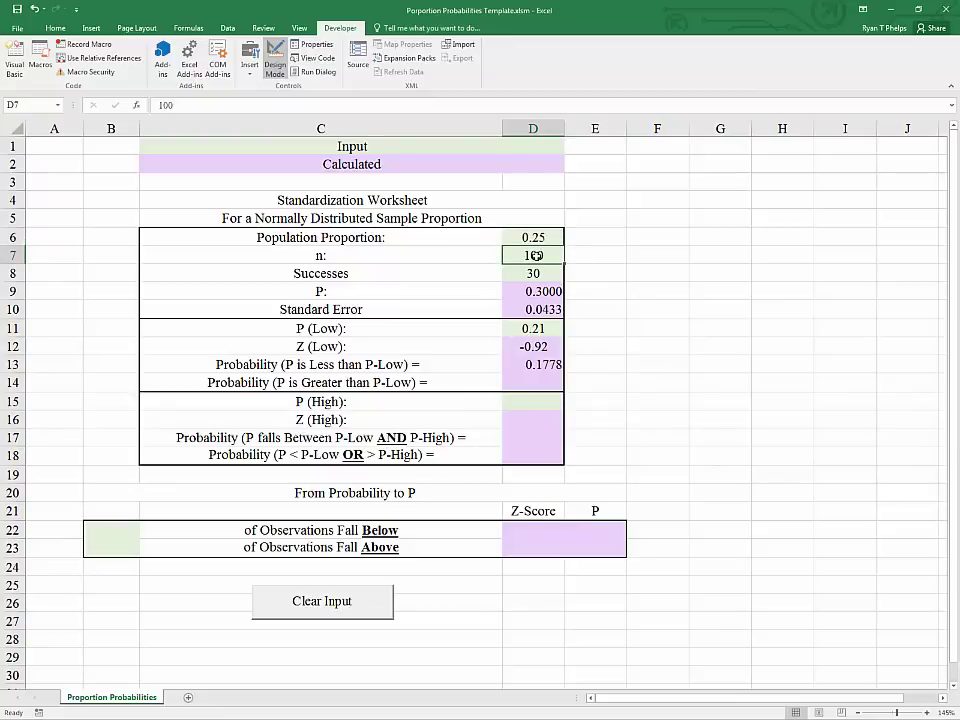
pyautogui.click(521, 328)
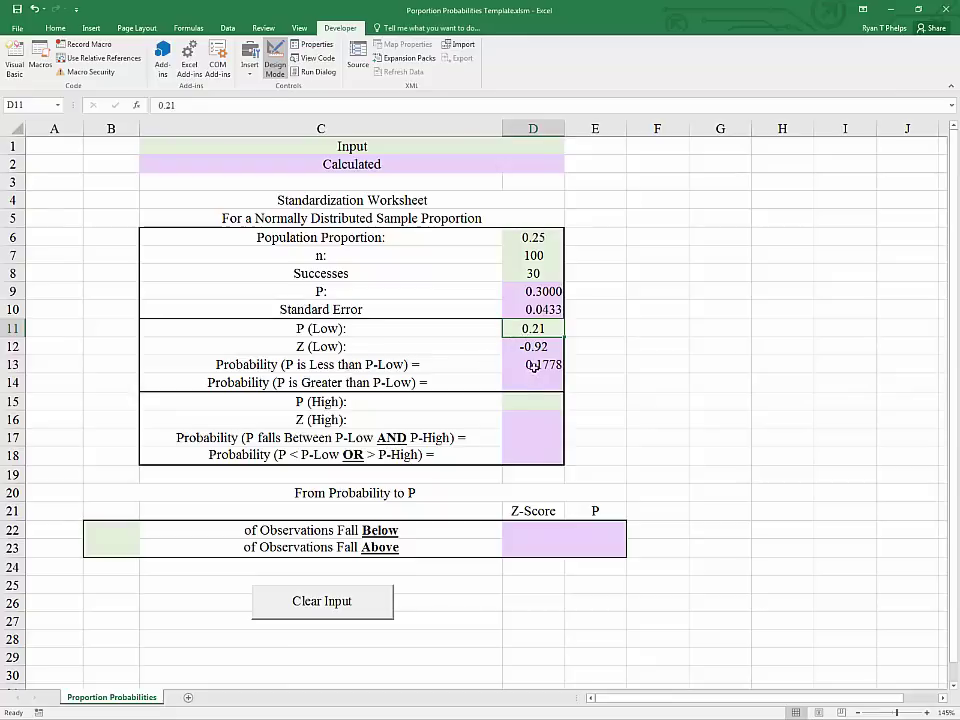
pyautogui.click(534, 366)
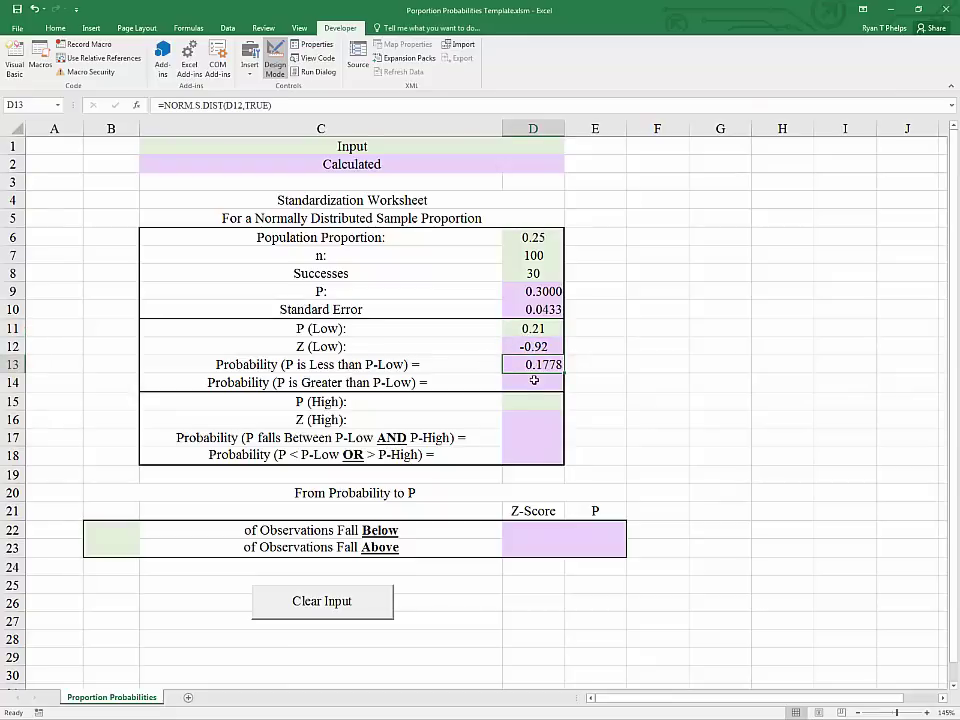
pyautogui.click(536, 347)
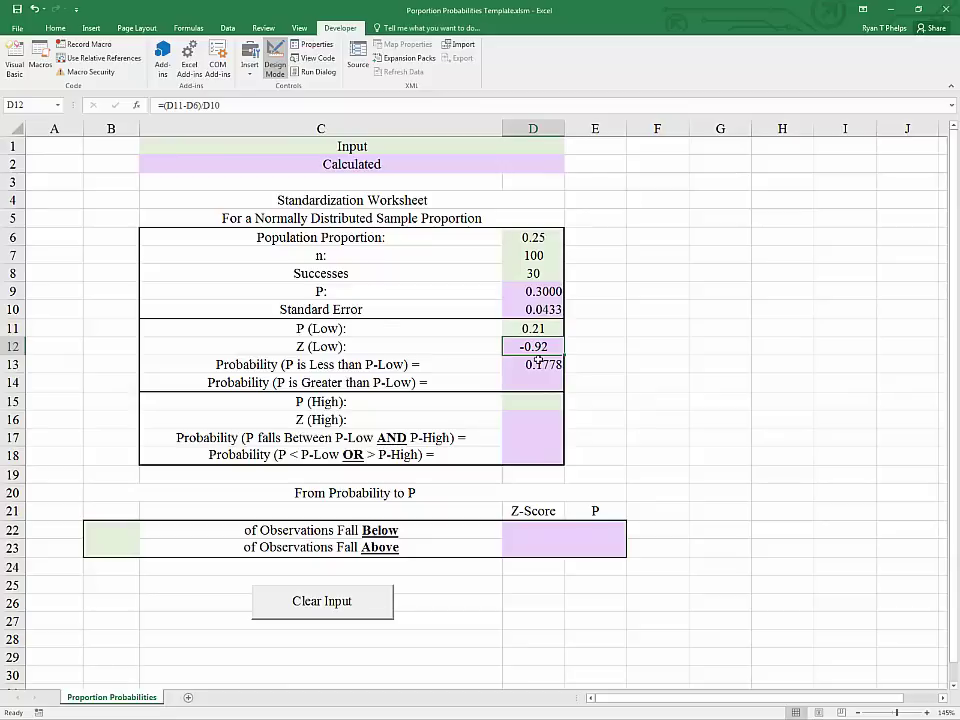
pyautogui.click(537, 366)
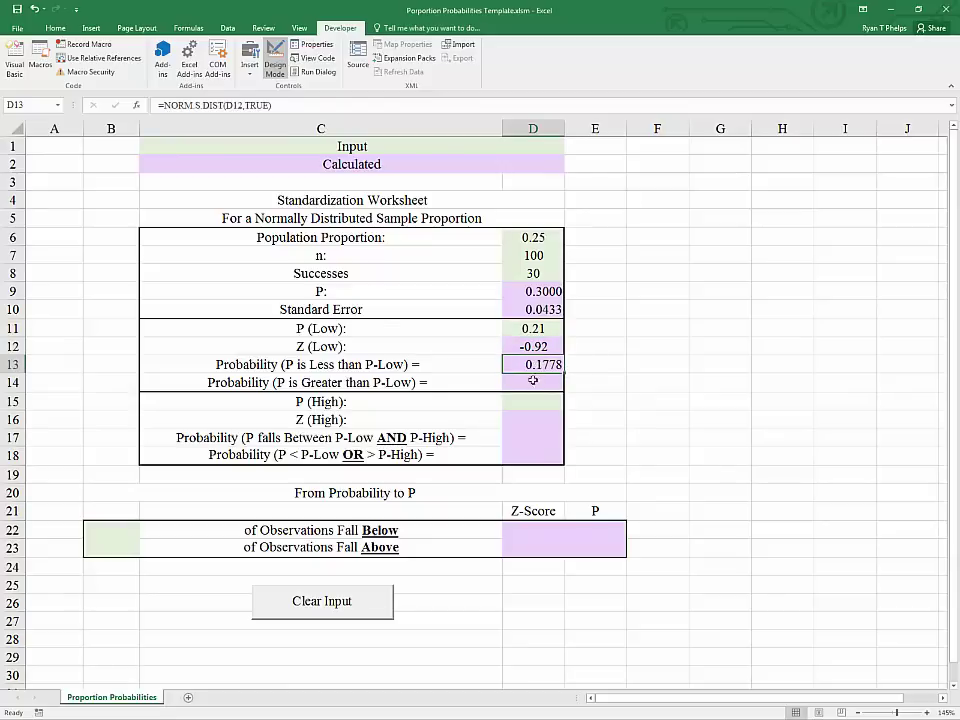
pyautogui.click(360, 383)
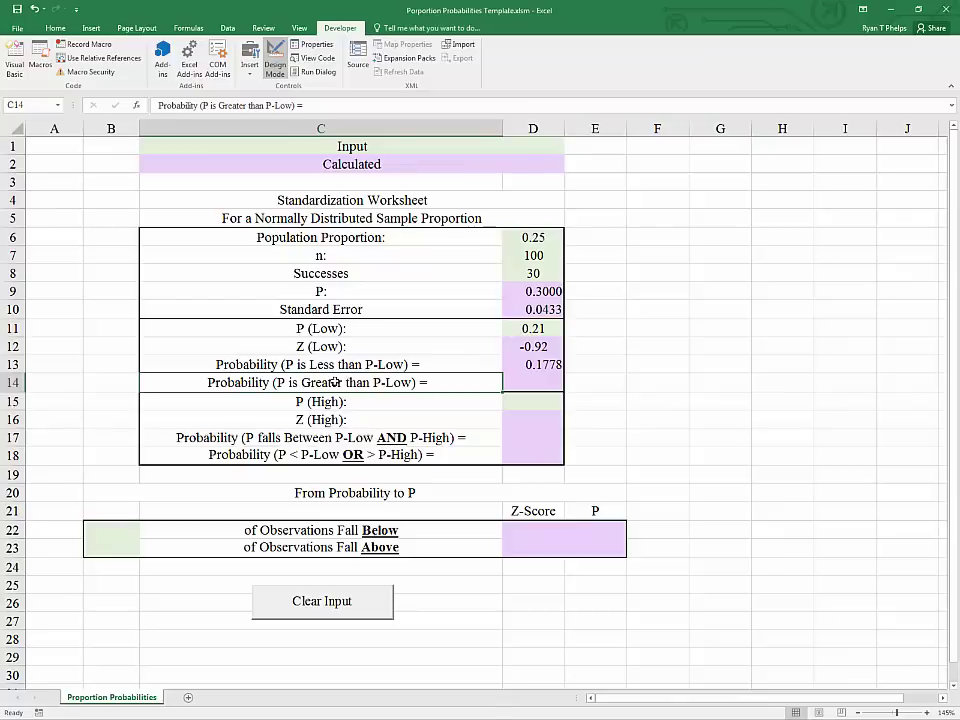
pyautogui.click(531, 328)
# Step: Calculate the probability that P is greater than P-Low in D14 with the formula =1-D13
pyautogui.click(540, 384)
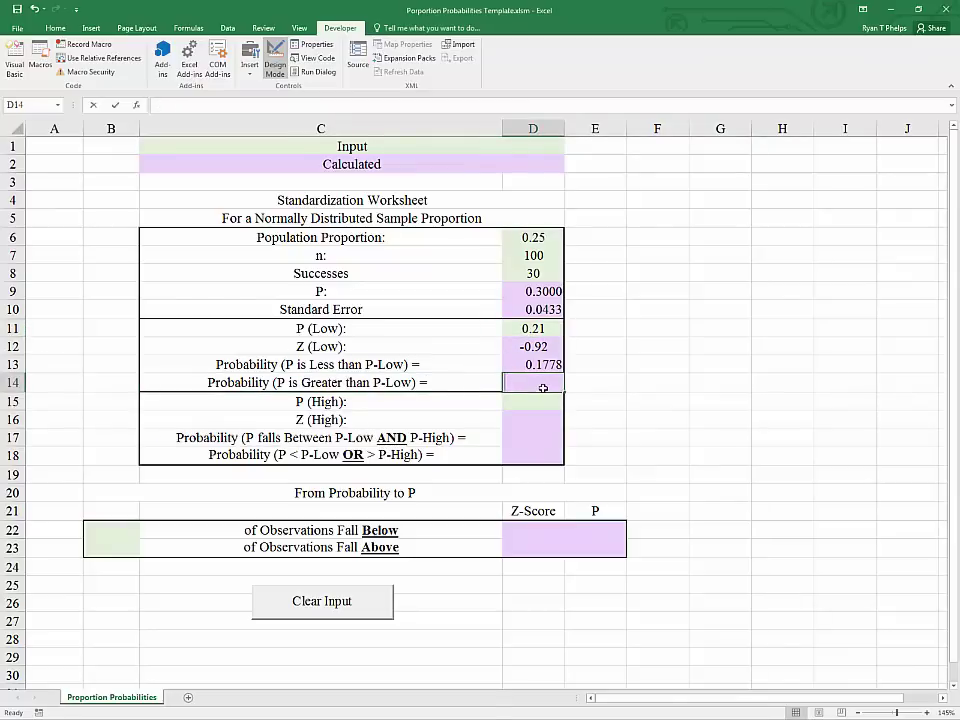
pyautogui.write('=')
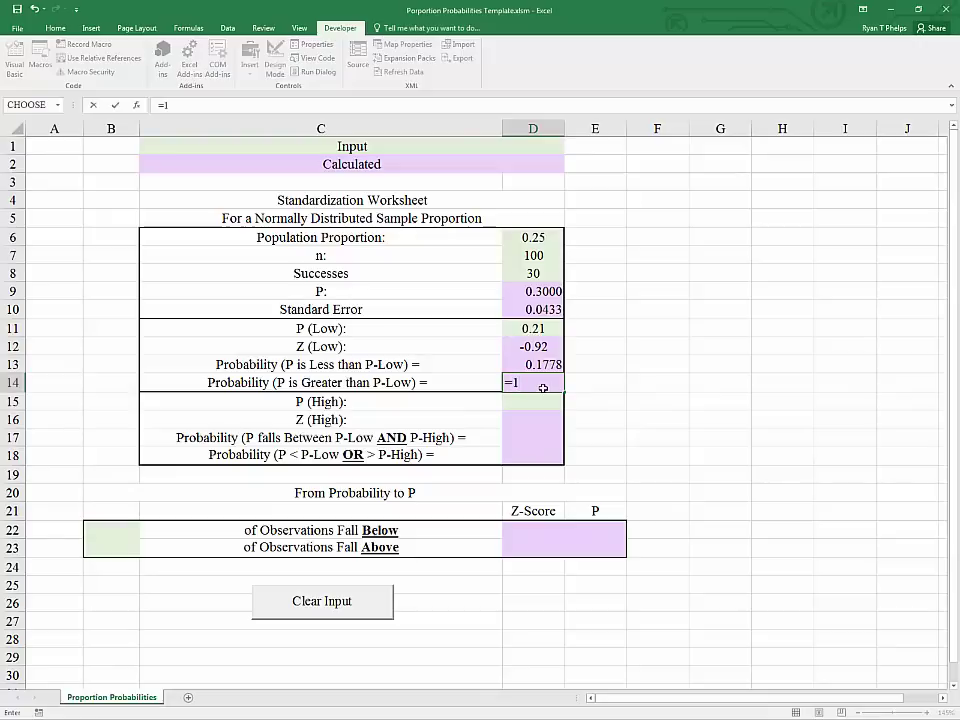
pyautogui.write('1-')
pyautogui.press('Up')
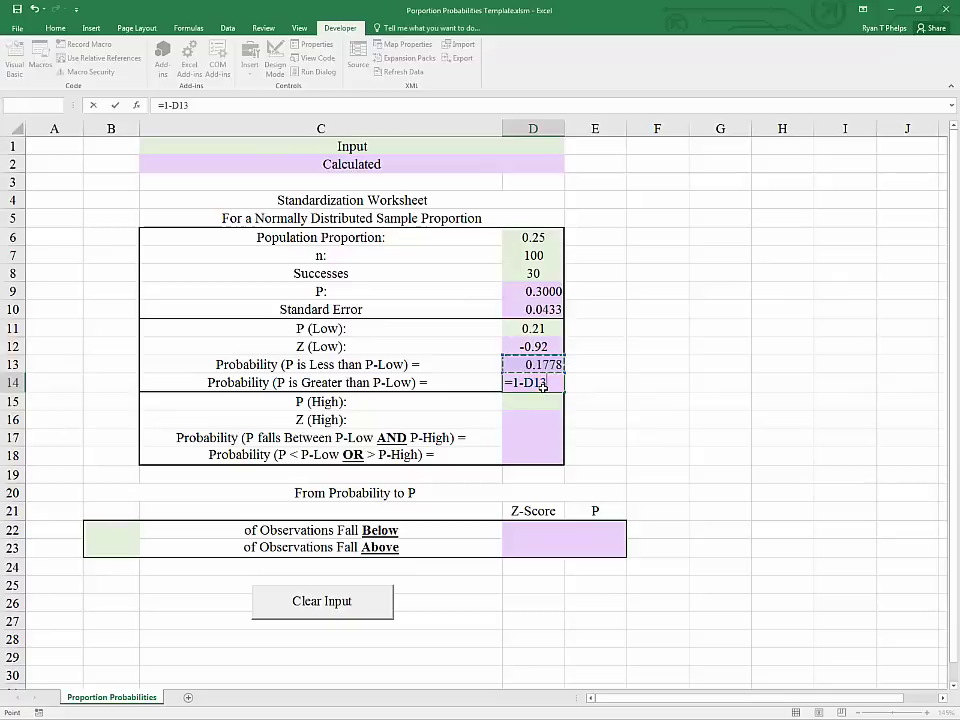
pyautogui.press('Return')
pyautogui.click(541, 385)
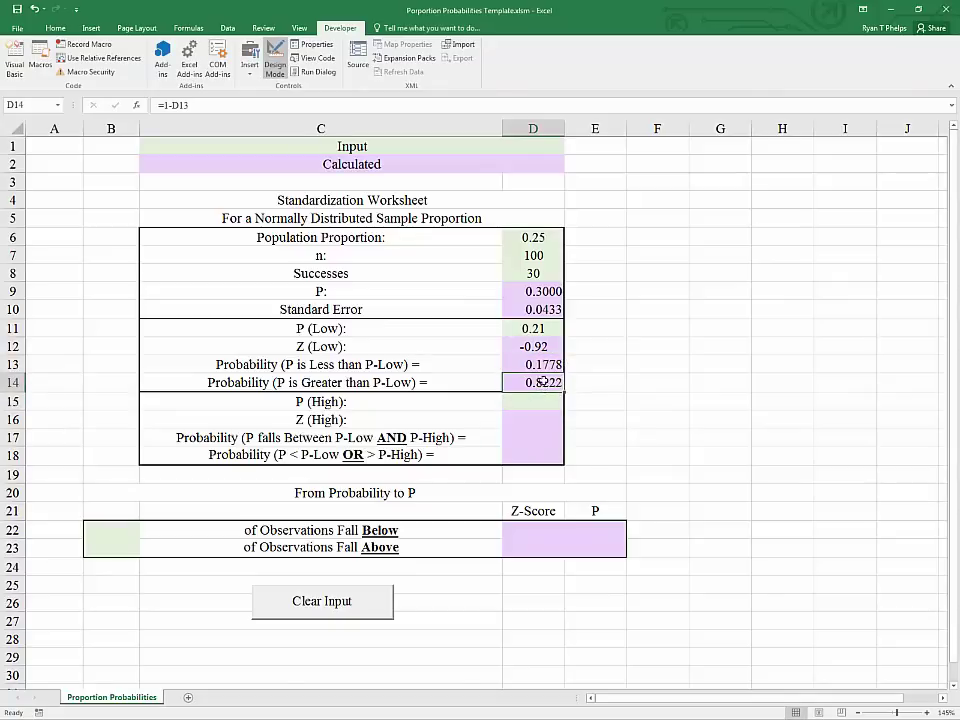
pyautogui.click(551, 239)
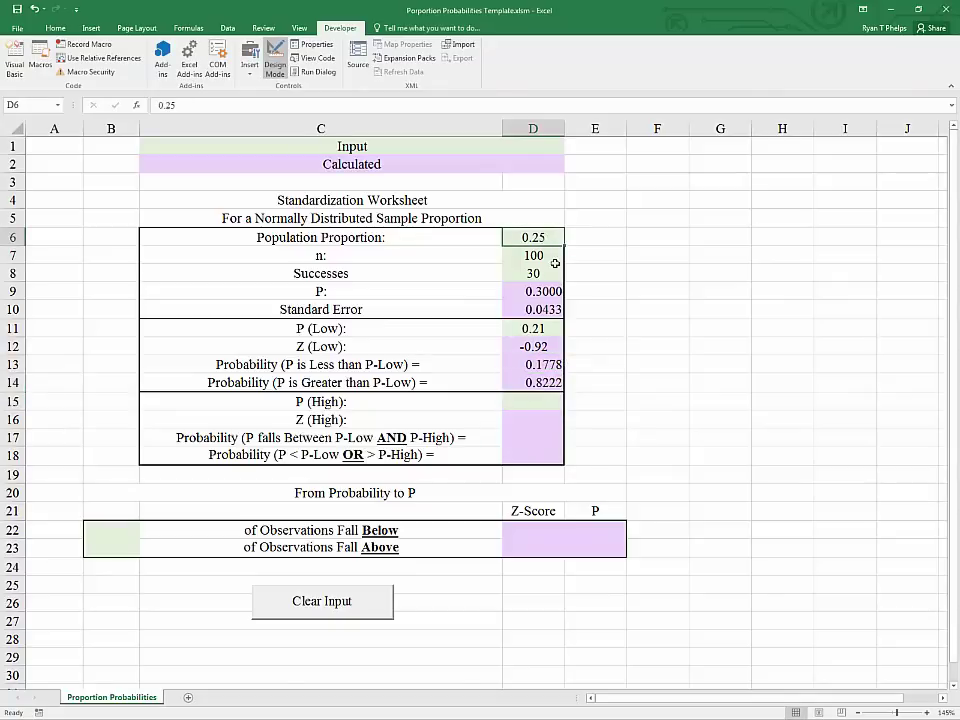
# Step: Enter 0.3 as the P (High) value in D15
pyautogui.click(554, 261)
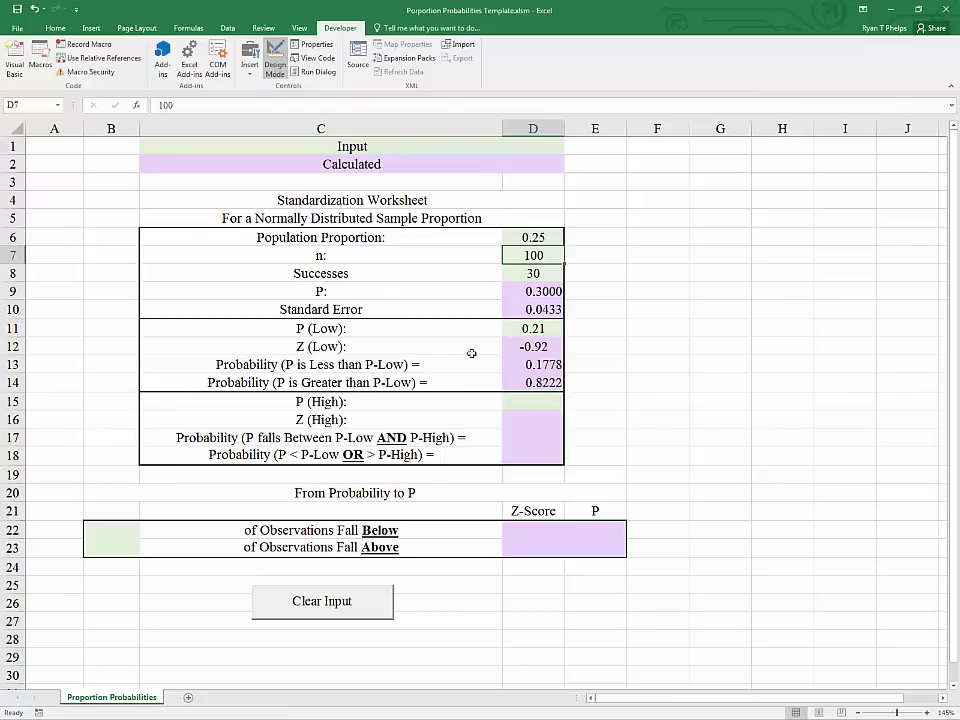
pyautogui.click(525, 329)
pyautogui.click(521, 383)
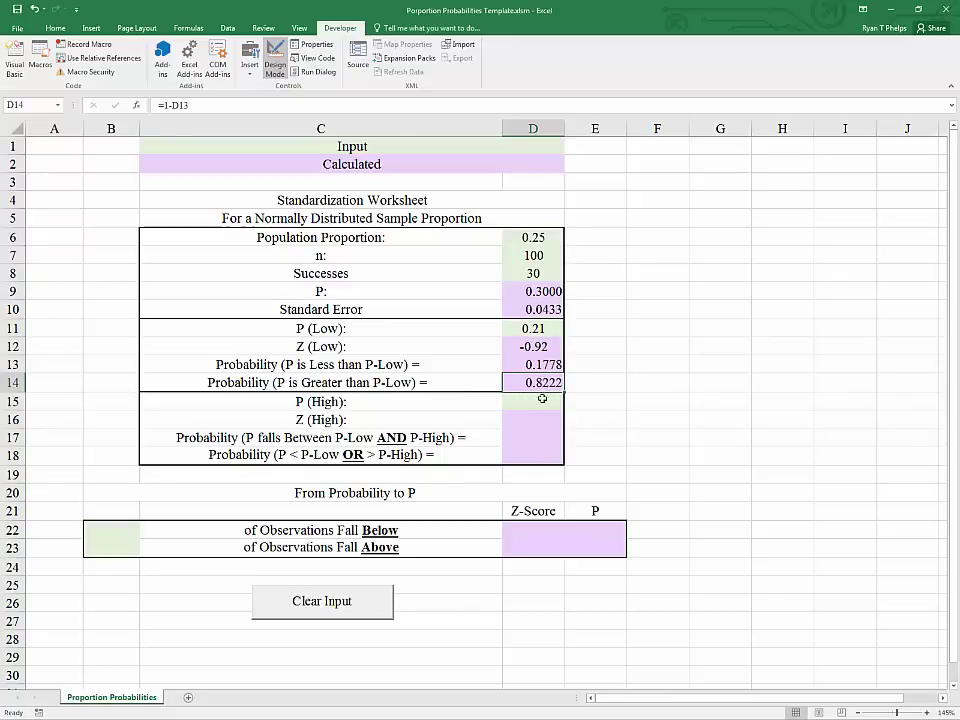
pyautogui.click(548, 400)
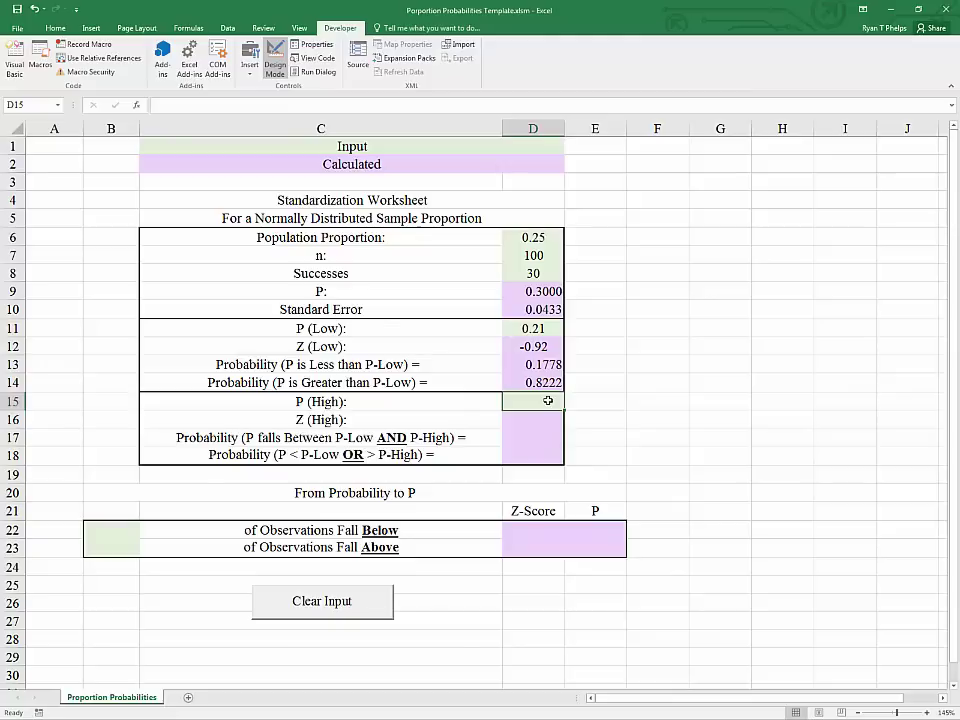
pyautogui.write('.3')
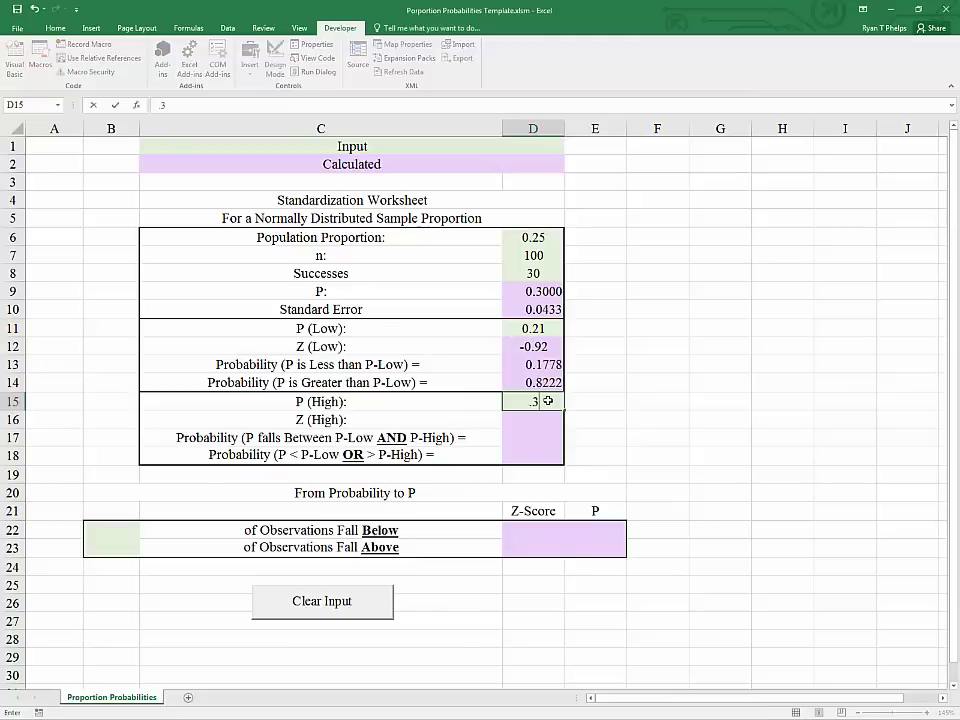
pyautogui.press('Return')
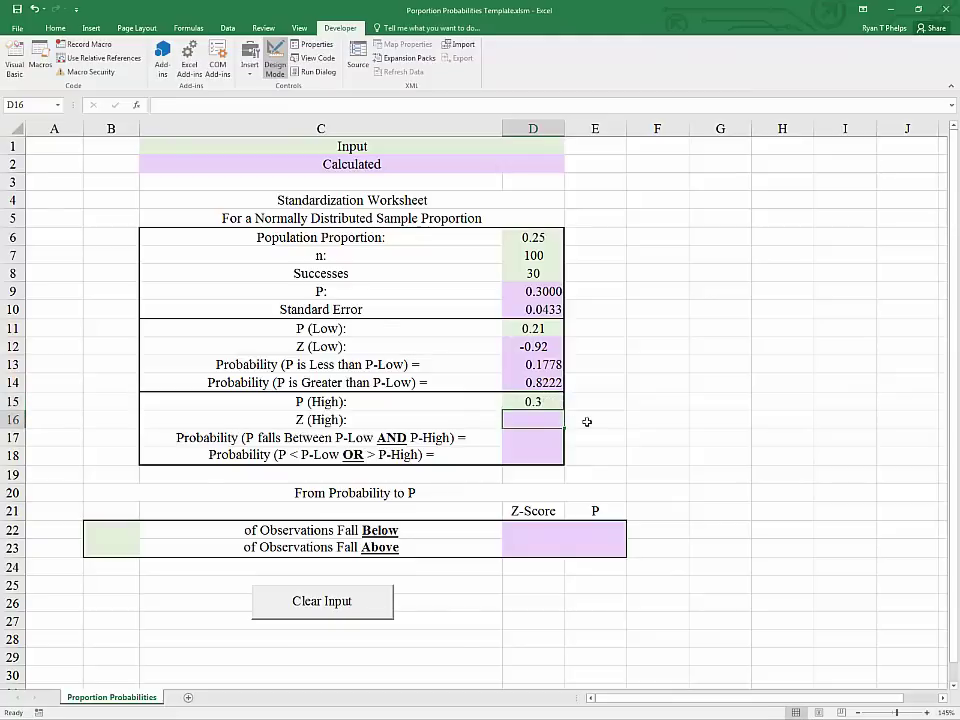
# Step: Calculate Z (High) in D16 by standardizing P (High) with the formula =(D15-D6)/D10
pyautogui.write('=(')
pyautogui.press('Up')
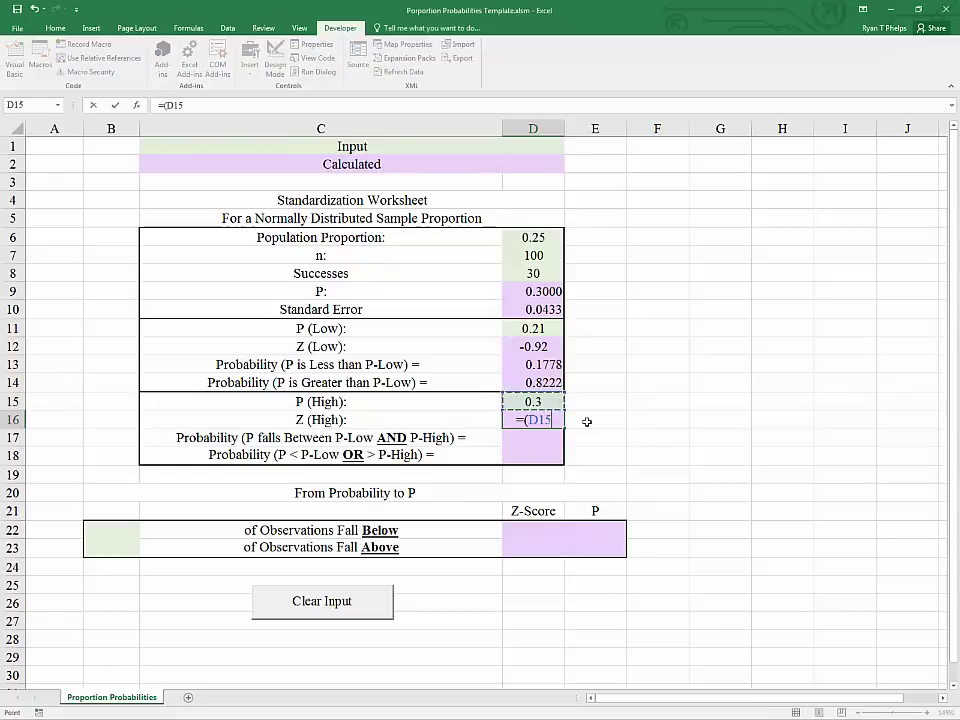
pyautogui.write('-')
pyautogui.press('Up')
pyautogui.press('Up')
pyautogui.press('Up')
pyautogui.press('Up')
pyautogui.press('Up')
pyautogui.press('Up')
pyautogui.press('Up')
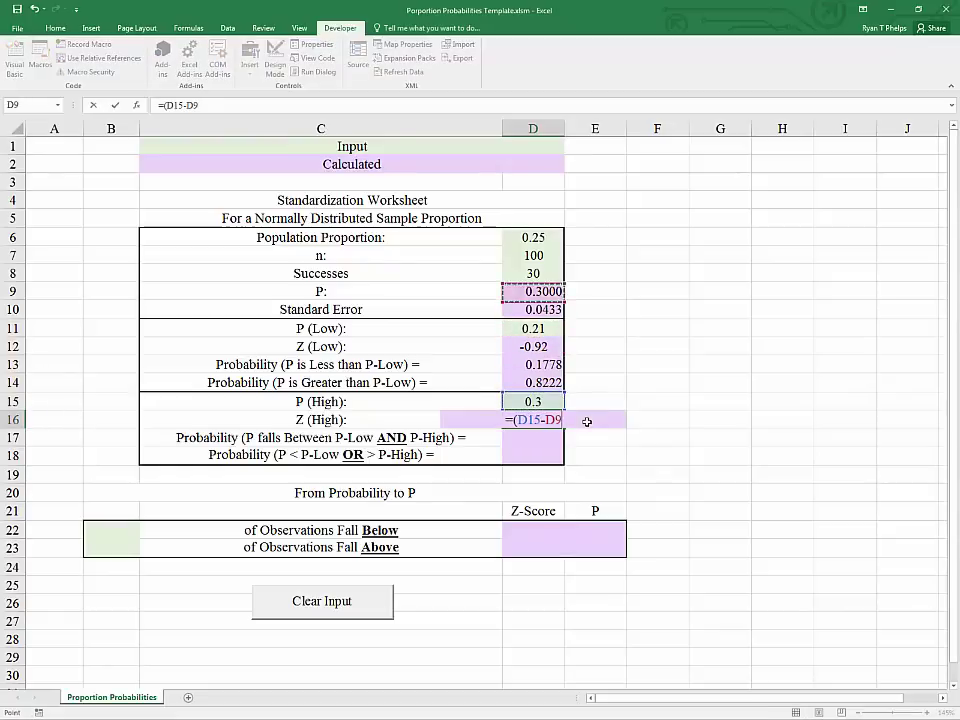
pyautogui.press('Up')
pyautogui.press('Up')
pyautogui.press('Up')
pyautogui.write(')')
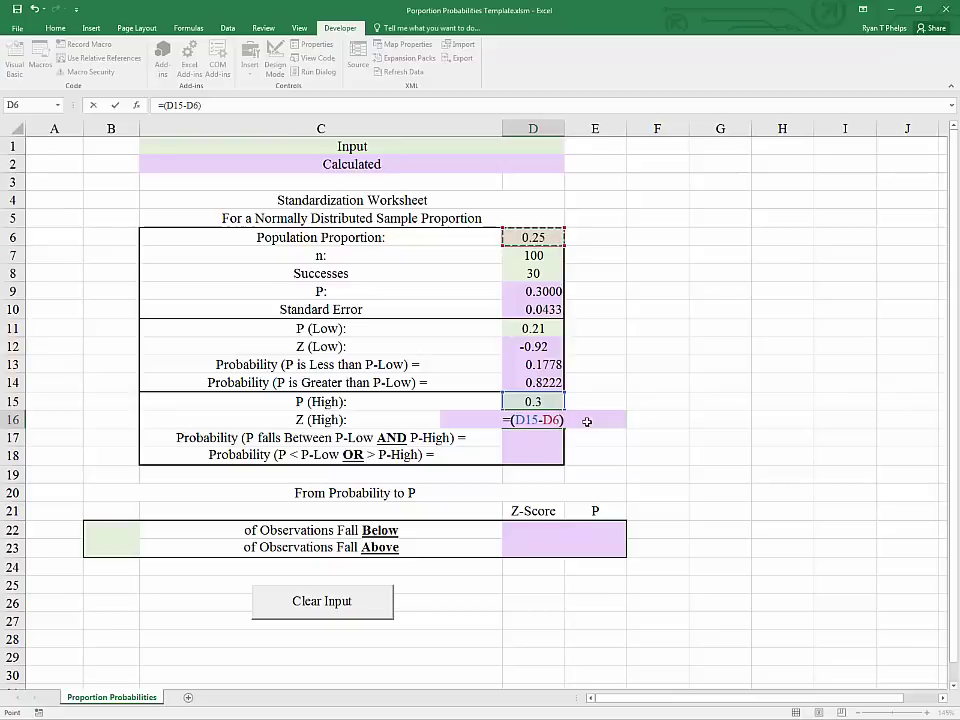
pyautogui.write('/')
pyautogui.press('Up')
pyautogui.press('Up')
pyautogui.press('Up')
pyautogui.press('Up')
pyautogui.press('Up')
pyautogui.press('Up')
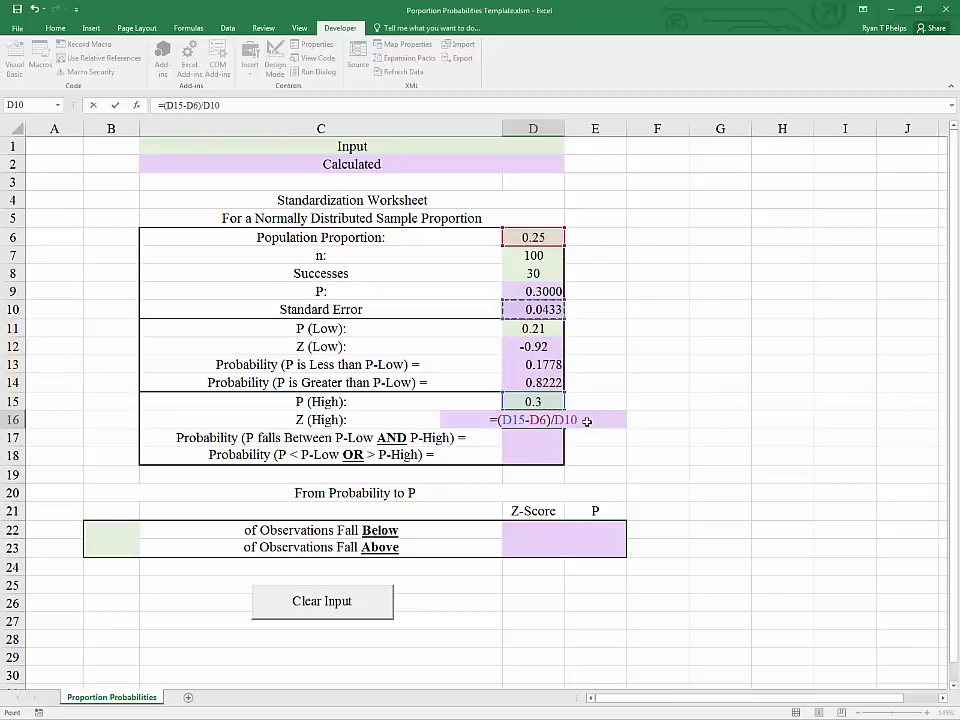
pyautogui.press('Return')
pyautogui.press('Up')
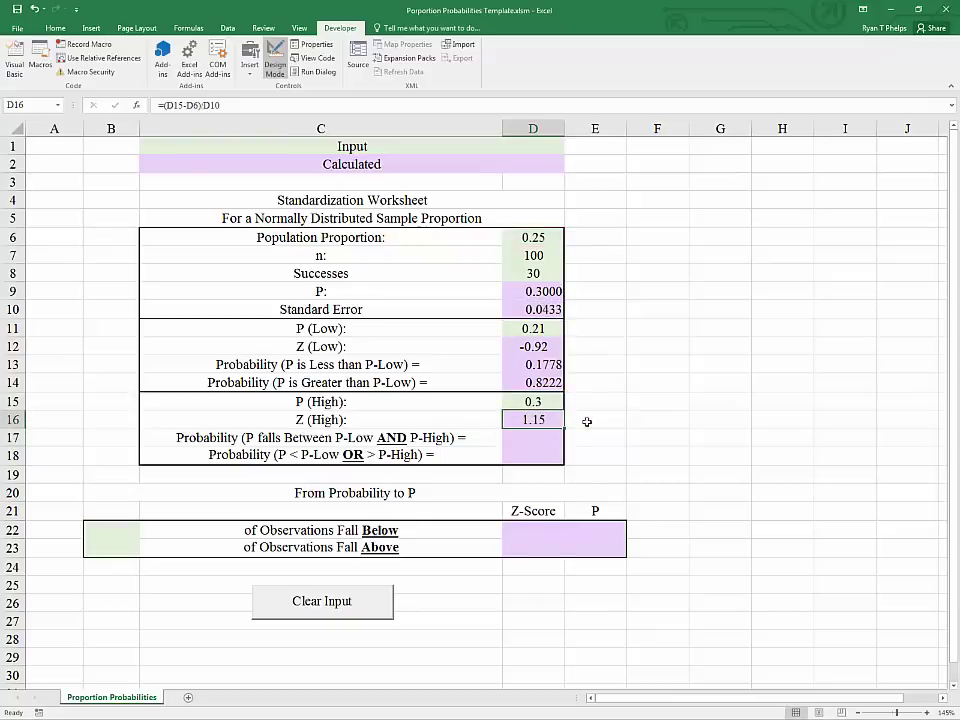
# Step: Examine the P (High), Z (High), P (Low), n and population proportion cells, plus the label of the between-probability row
pyautogui.click(521, 401)
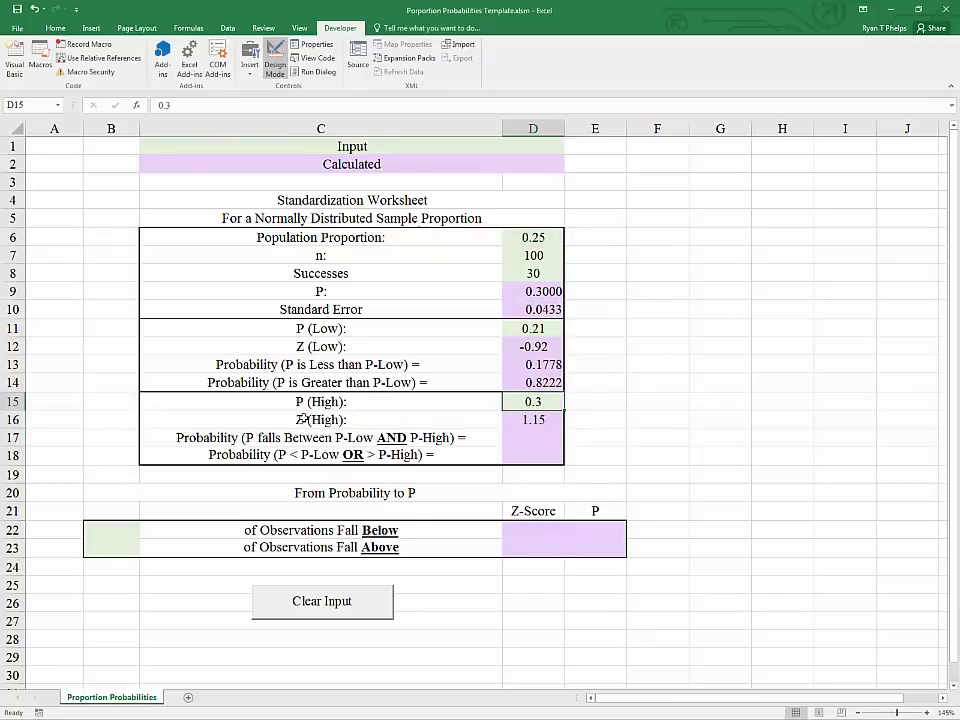
pyautogui.click(547, 419)
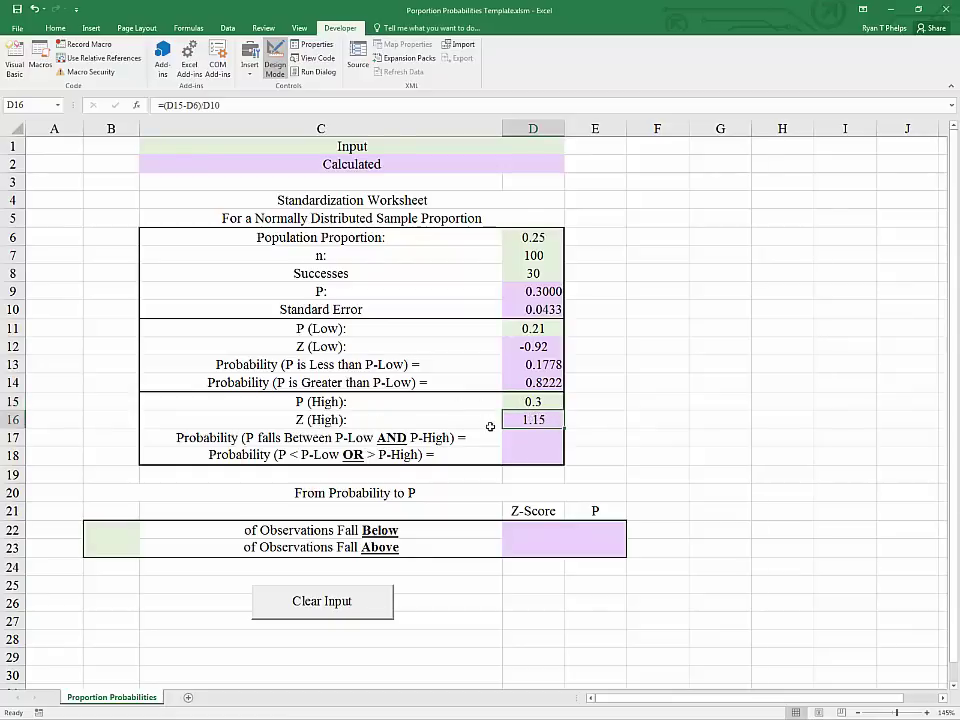
pyautogui.click(541, 436)
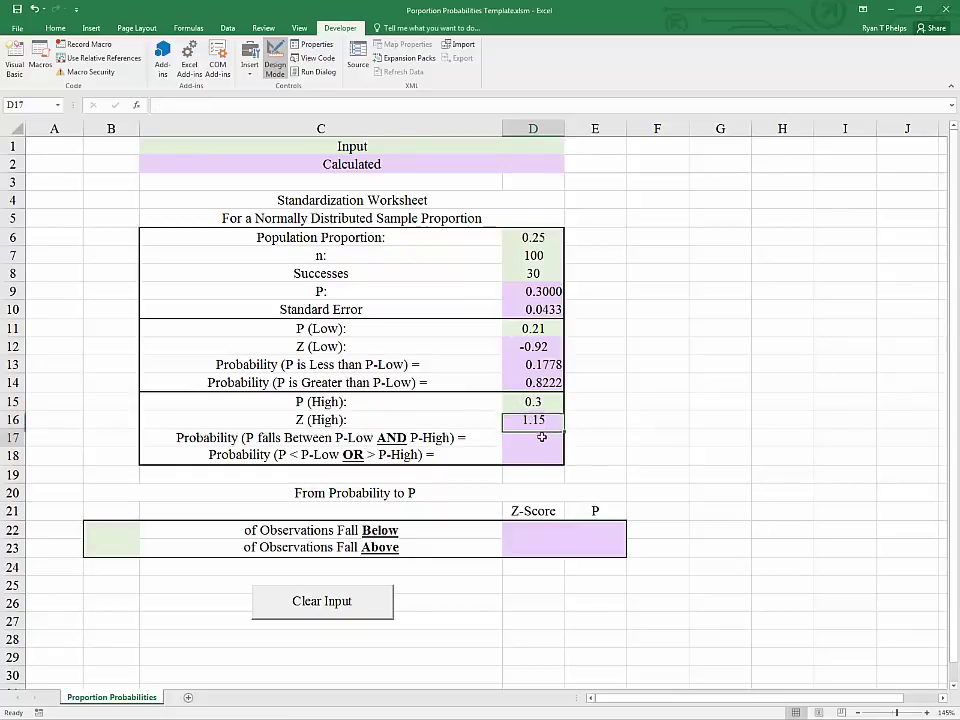
pyautogui.click(313, 440)
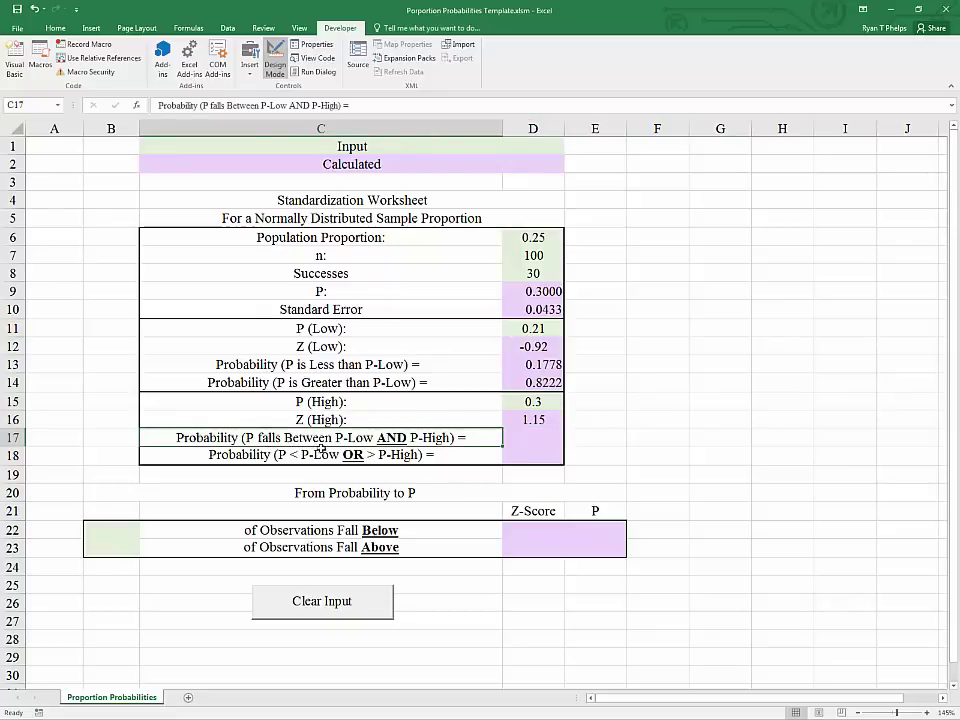
pyautogui.click(540, 330)
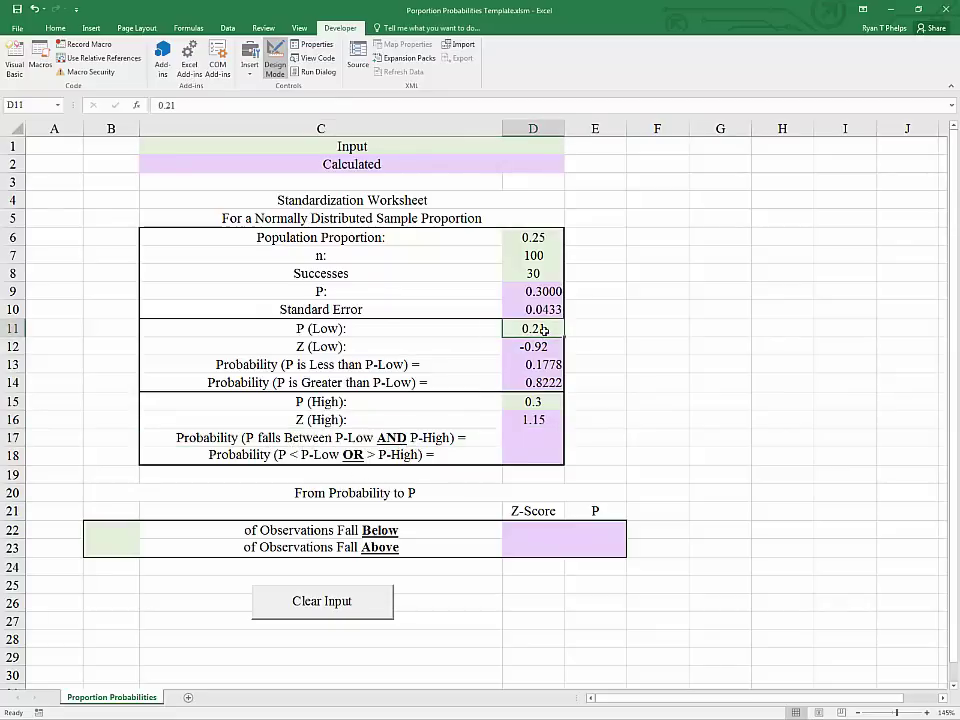
pyautogui.click(390, 445)
pyautogui.click(517, 403)
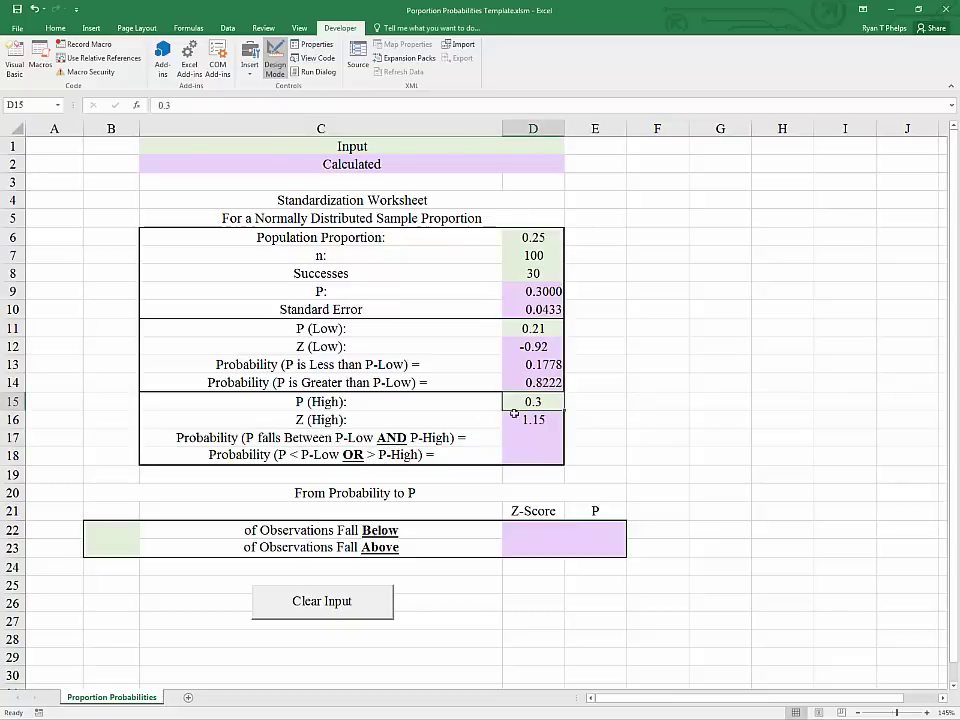
pyautogui.click(528, 255)
pyautogui.click(533, 237)
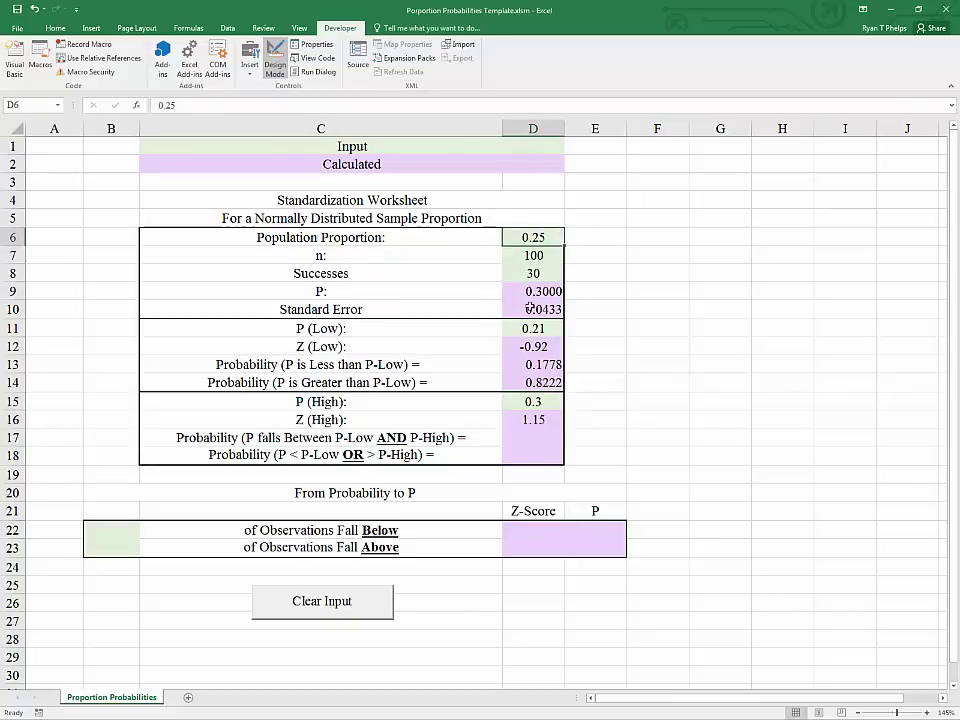
# Step: Calculate the probability that P falls between P-Low and P-High in D17 with =NORM.S.DIST(D16,TRUE)-NORM.S.DIST(D12,TRUE)
pyautogui.click(548, 437)
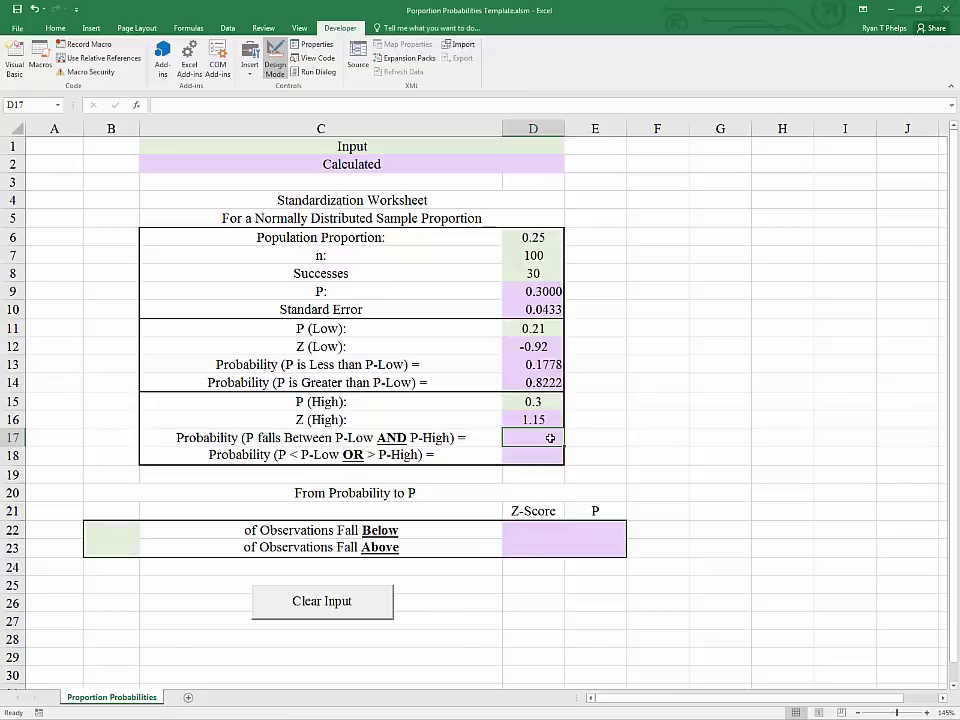
pyautogui.write('=nor')
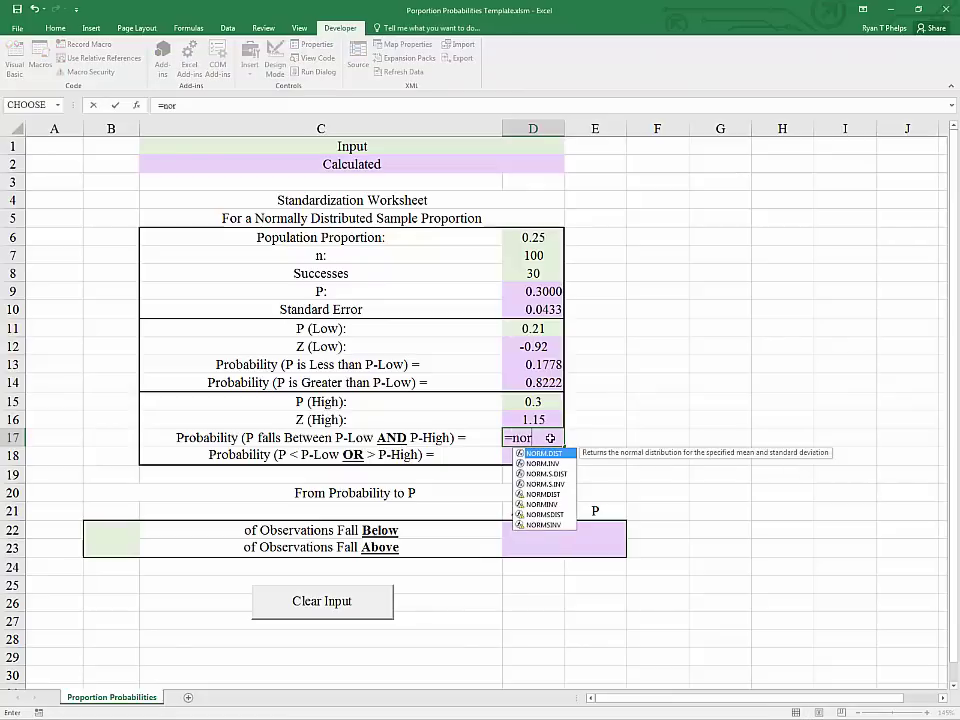
pyautogui.press('Down')
pyautogui.press('Down')
pyautogui.press('Tab')
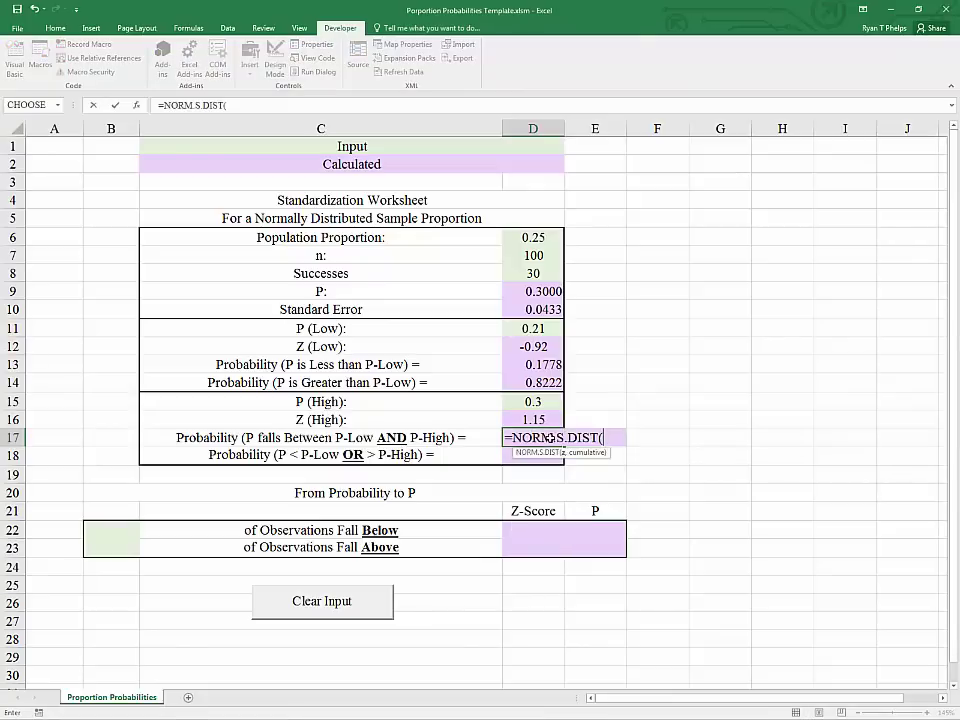
pyautogui.press('Up')
pyautogui.press('Up')
pyautogui.press('Down')
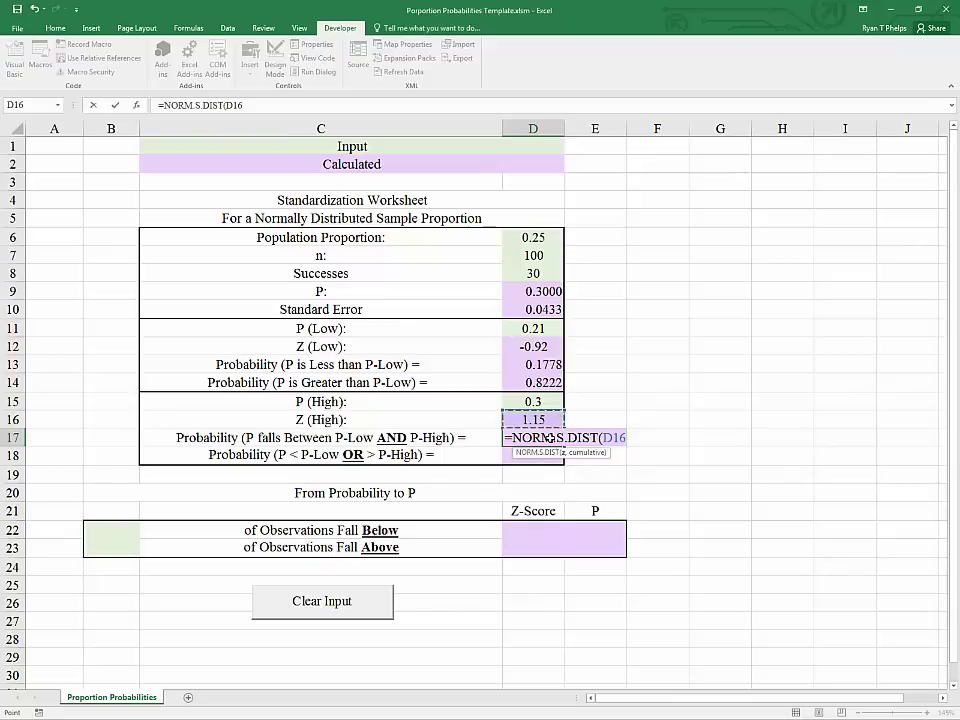
pyautogui.write(',')
pyautogui.press('Tab')
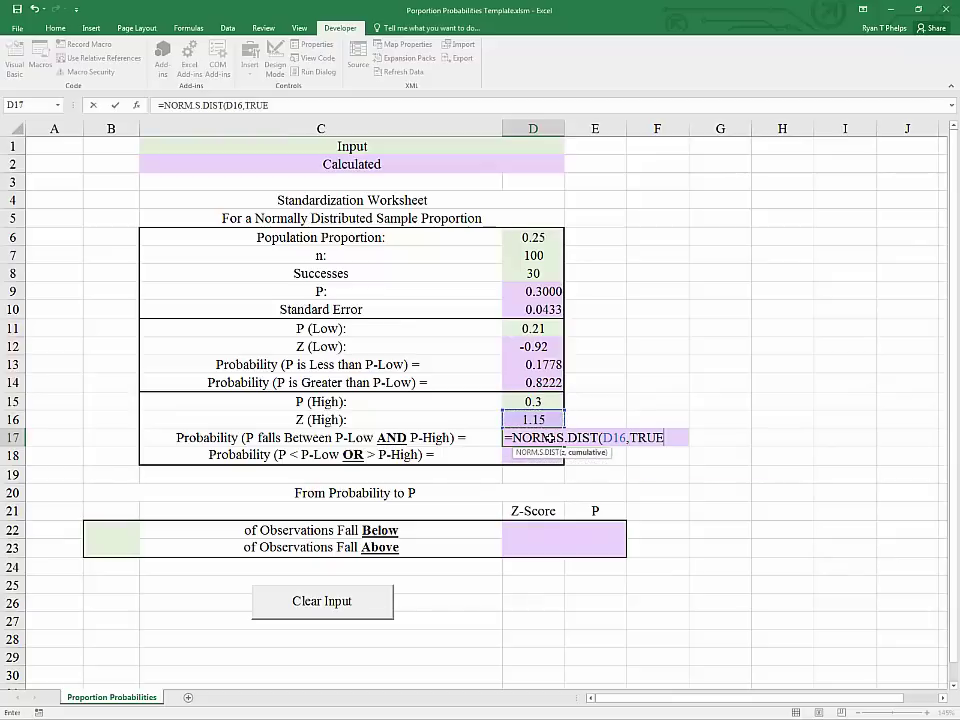
pyautogui.write(')-')
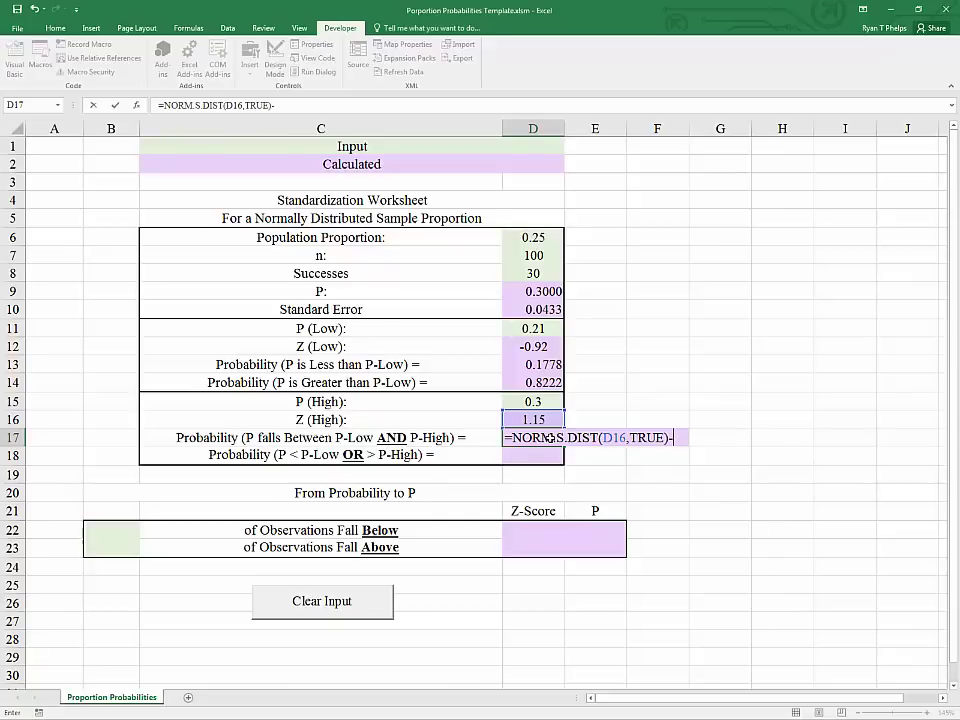
pyautogui.write('norm')
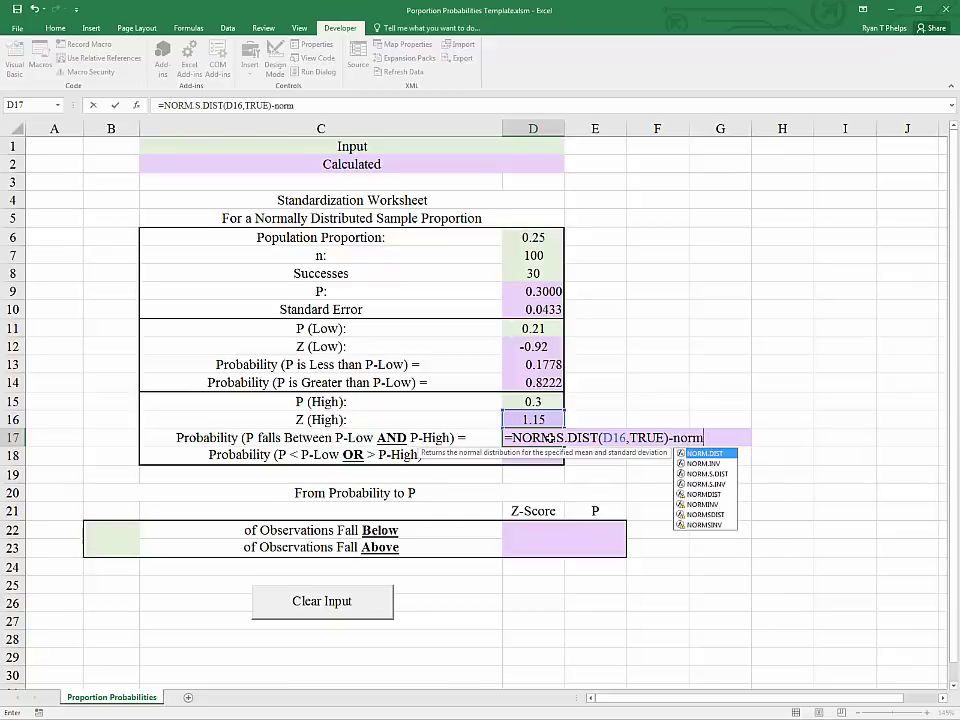
pyautogui.press('Tab')
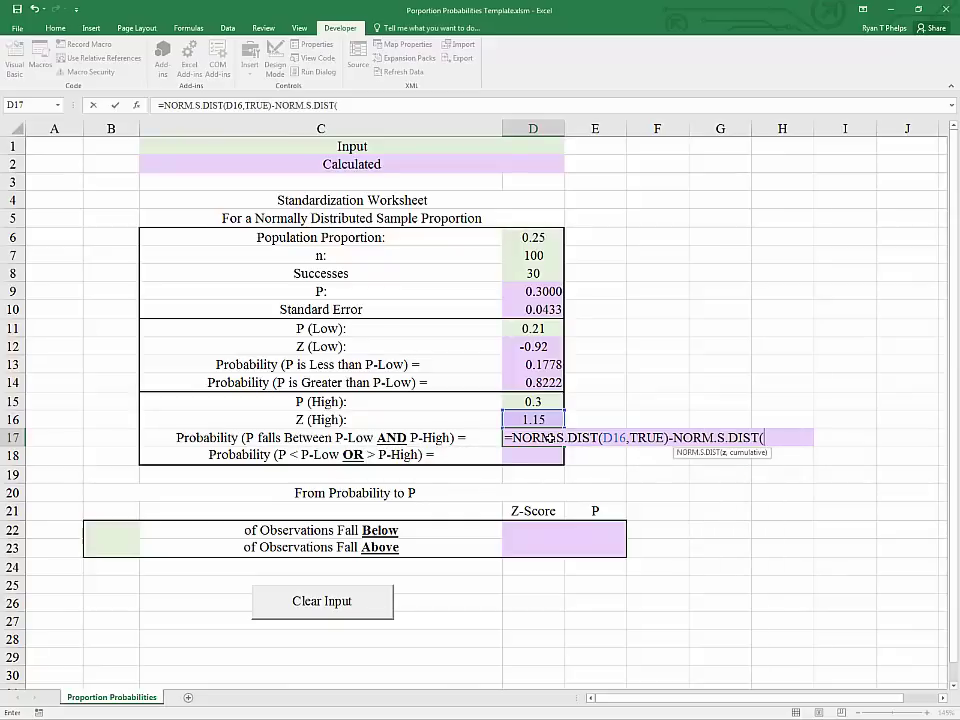
pyautogui.press('Up')
pyautogui.press('Left')
pyautogui.press('Left')
pyautogui.press('Up')
pyautogui.press('Right')
pyautogui.press('Right')
pyautogui.press('Right')
pyautogui.press('Left')
pyautogui.press('Up')
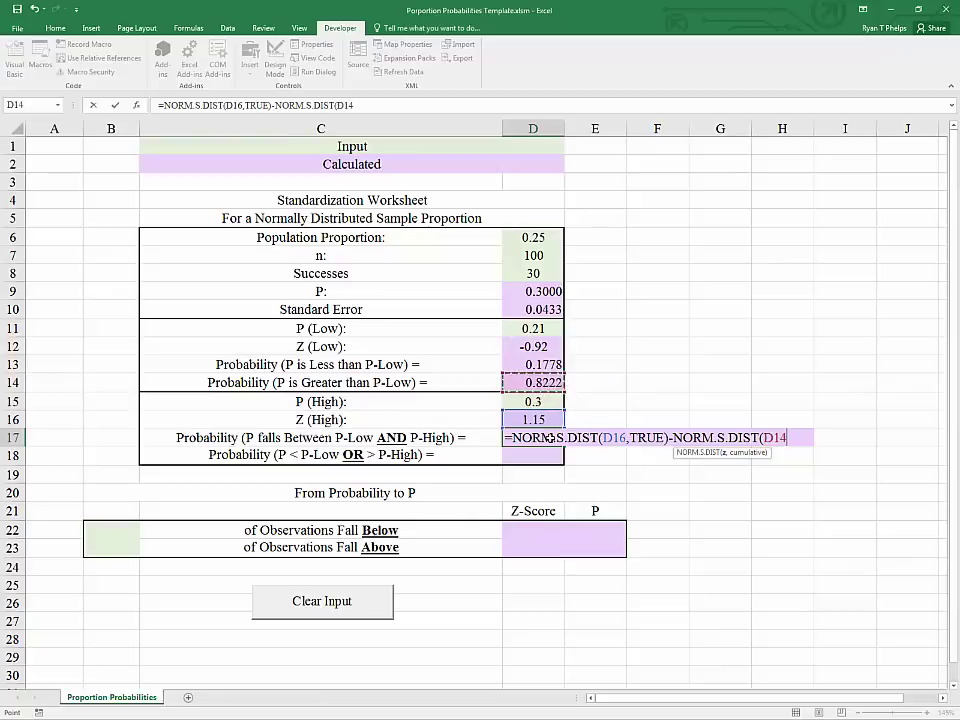
pyautogui.press('Up')
pyautogui.press('Up')
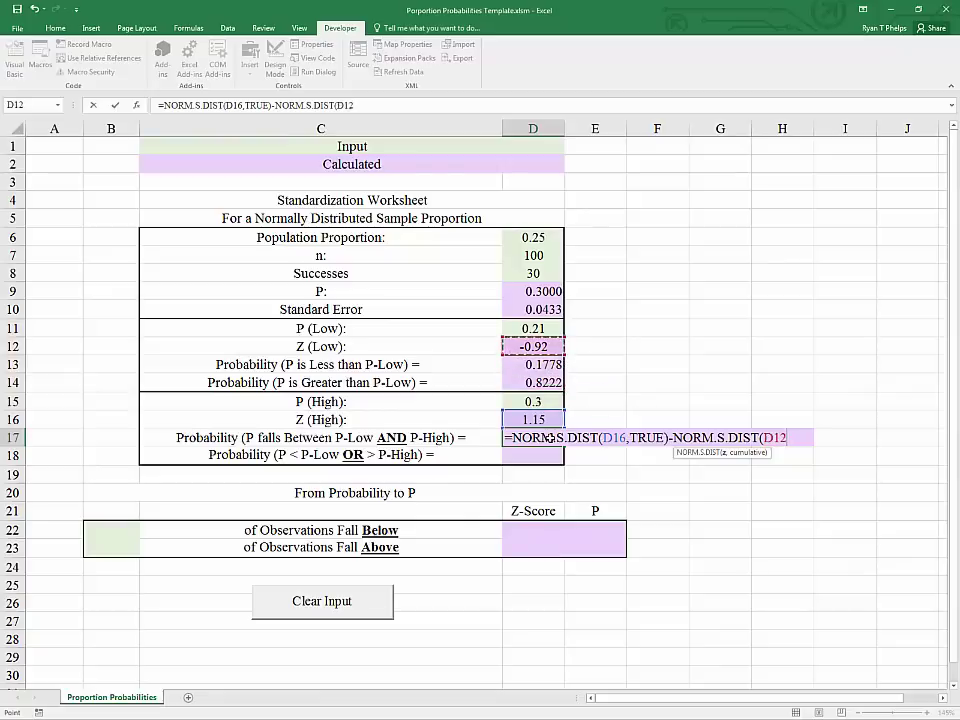
pyautogui.write(',')
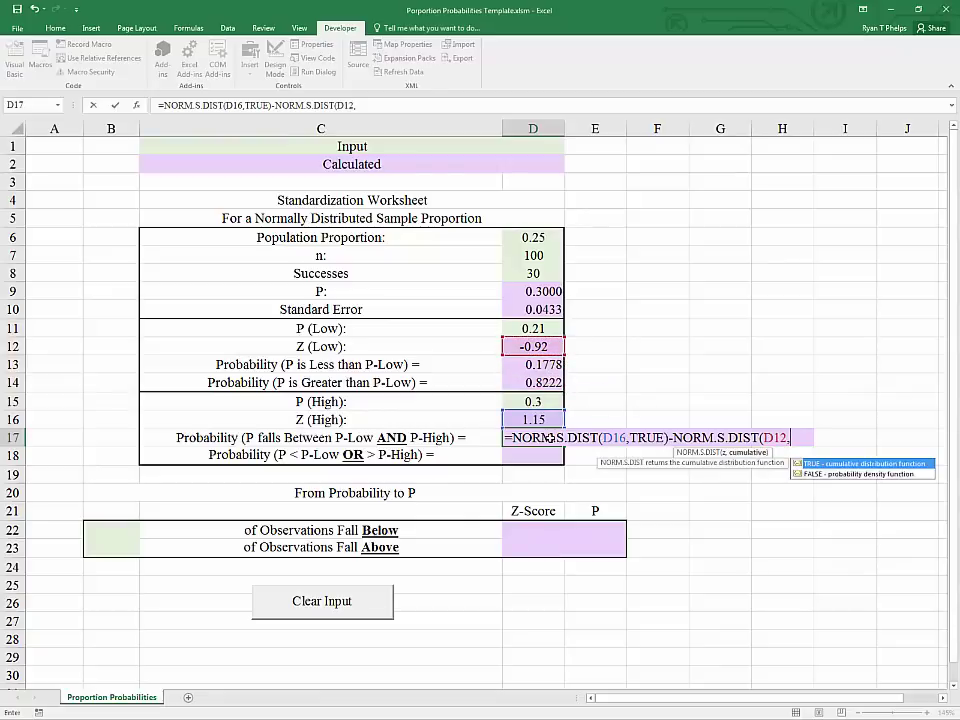
pyautogui.press('Tab')
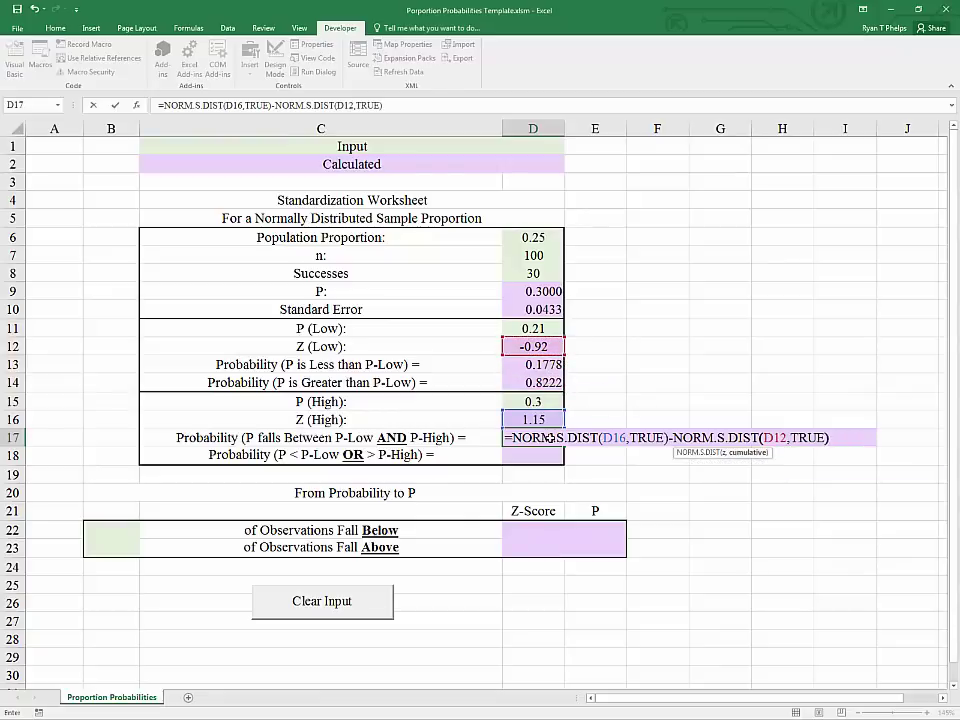
pyautogui.press('Return')
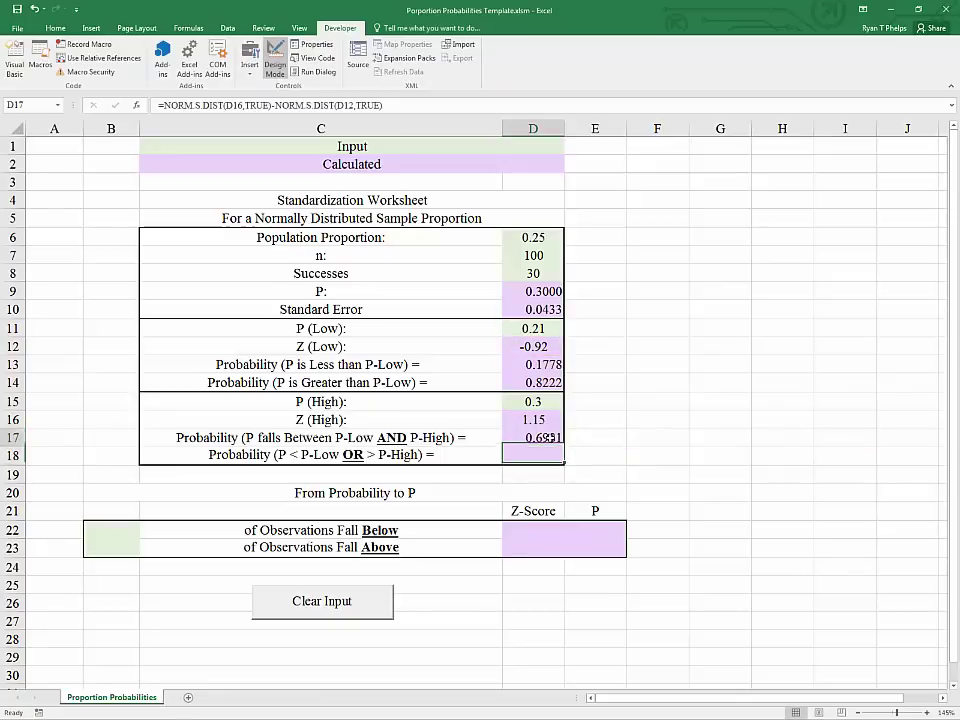
# Step: Review the between-probability formula in D17 and the population proportion, n, P (Low) and P (High) cells behind it
pyautogui.click(548, 437)
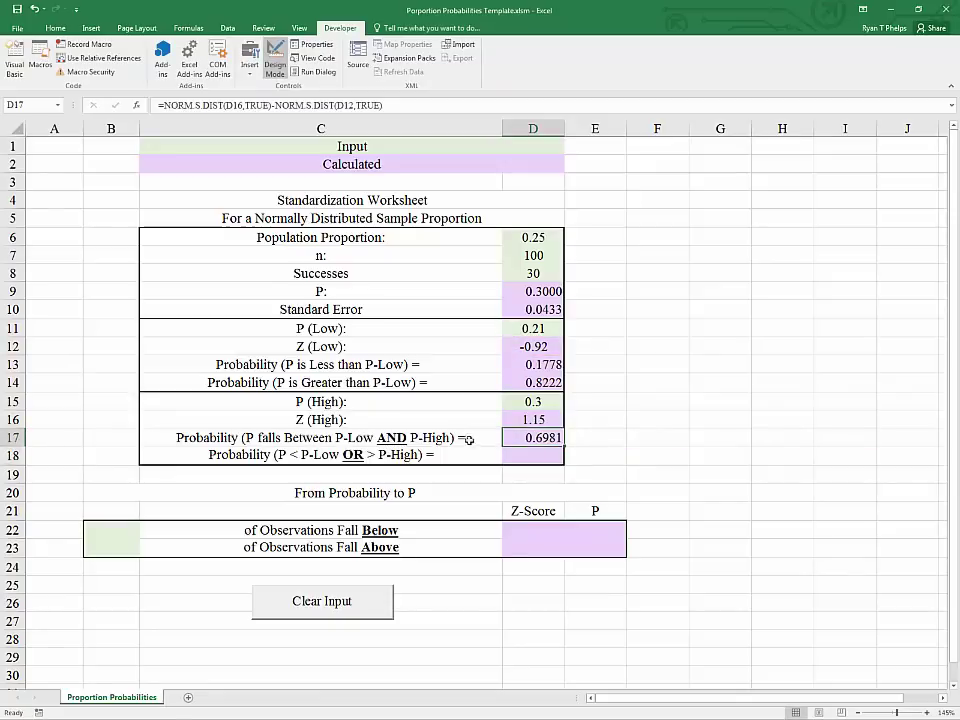
pyautogui.click(530, 237)
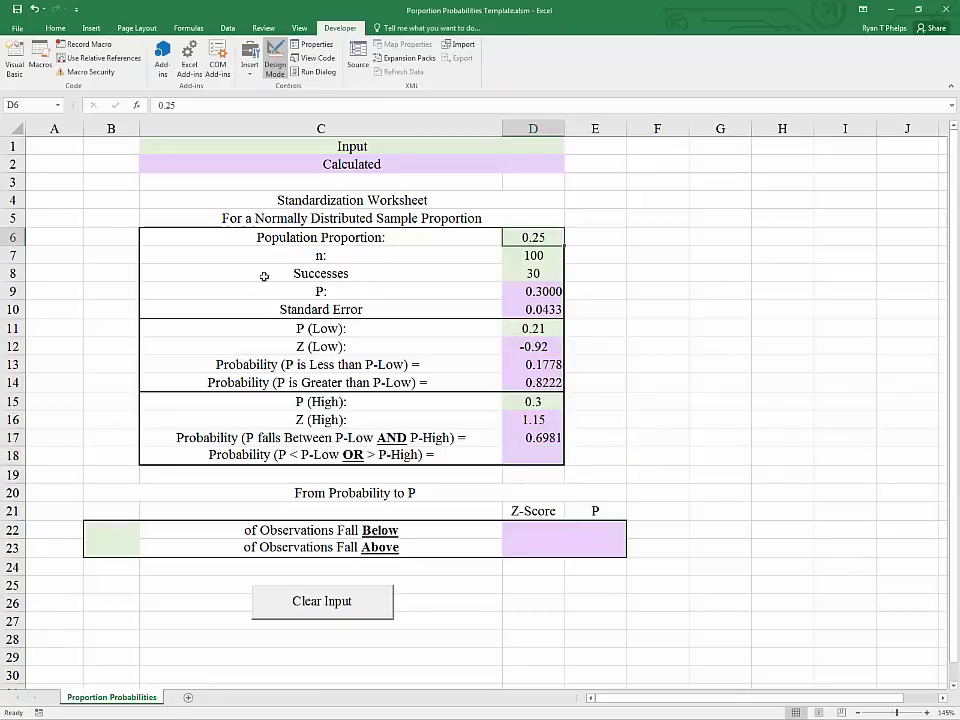
pyautogui.click(512, 255)
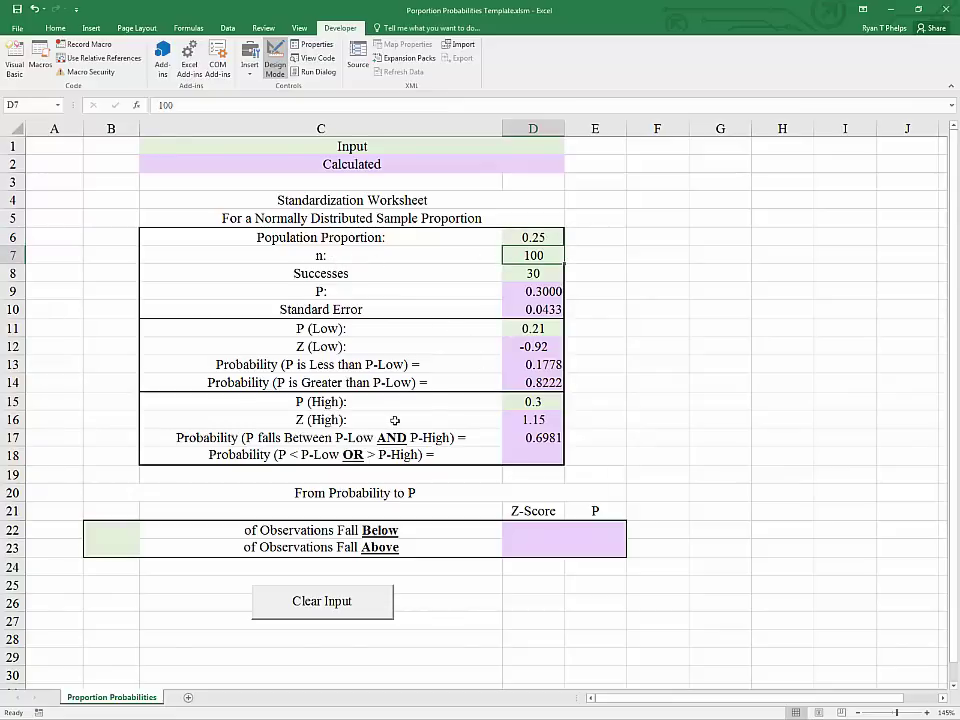
pyautogui.click(531, 328)
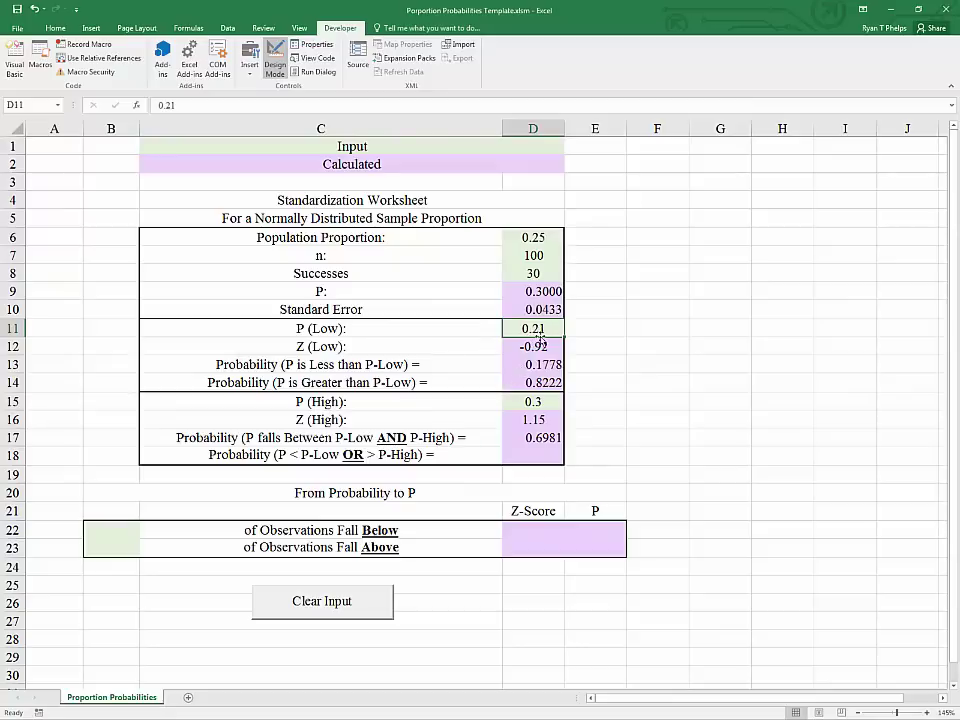
pyautogui.click(527, 408)
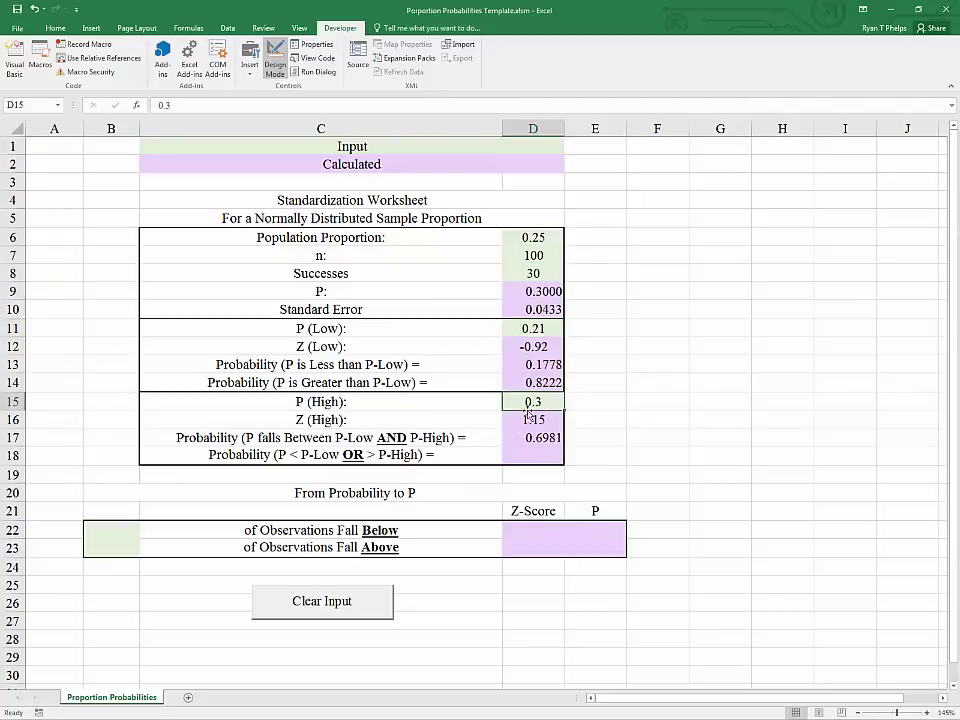
# Step: Calculate the probability that P is below P-Low or above P-High in D18 with the formula =1-D17
pyautogui.click(527, 437)
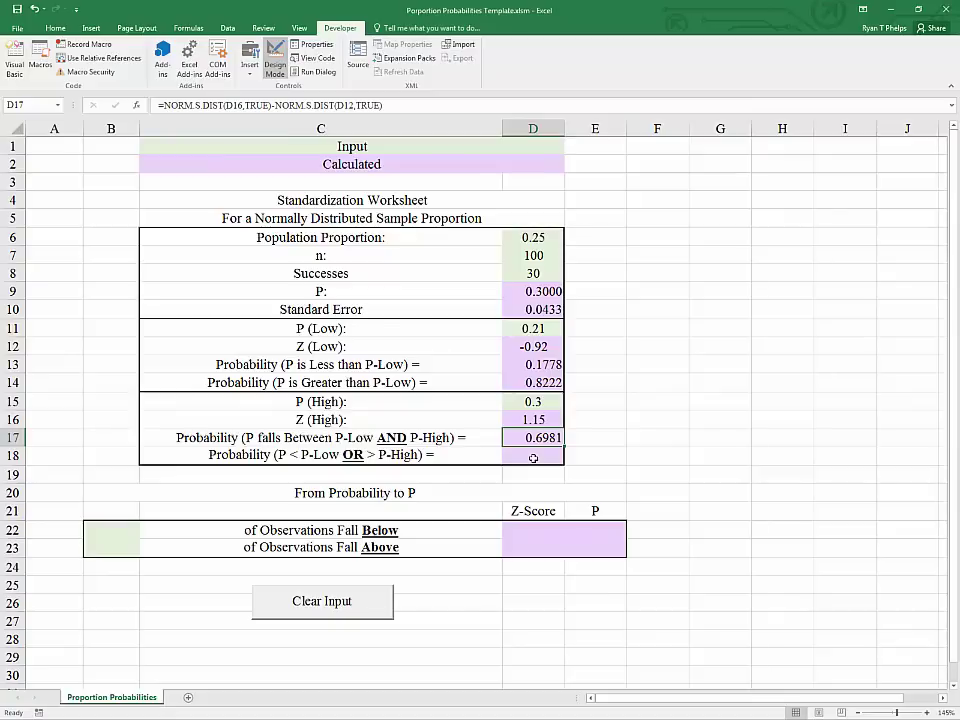
pyautogui.click(223, 454)
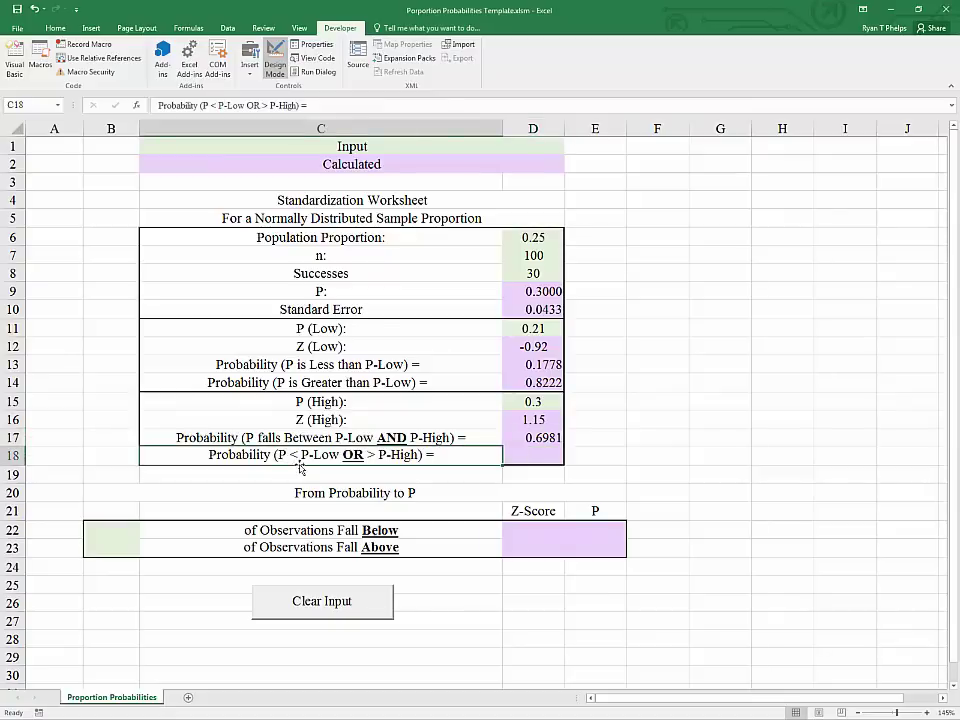
pyautogui.click(541, 451)
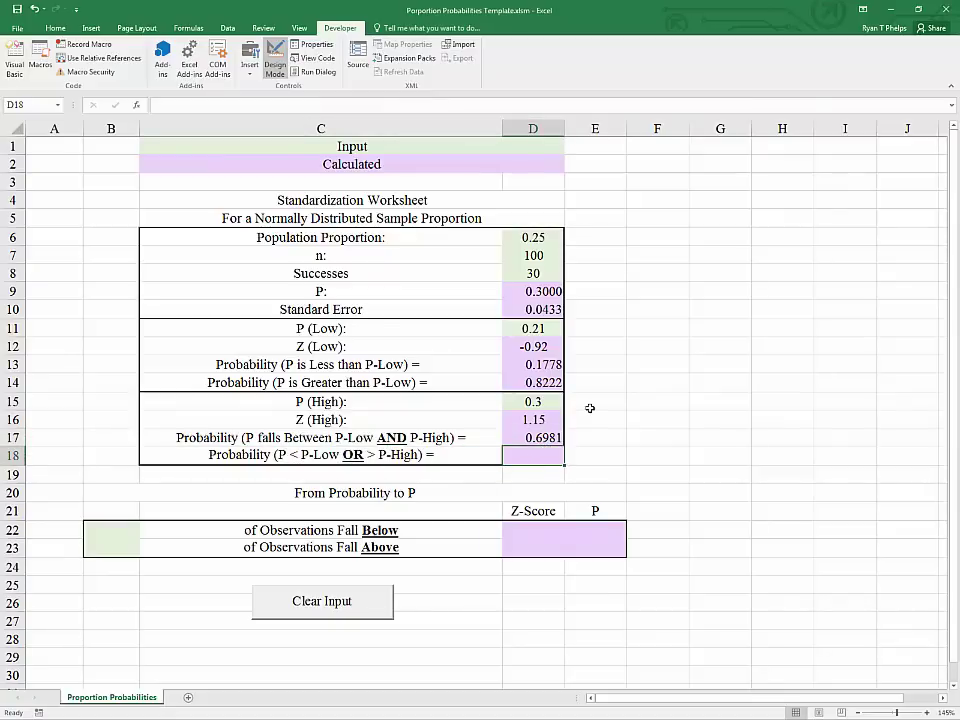
pyautogui.write('=')
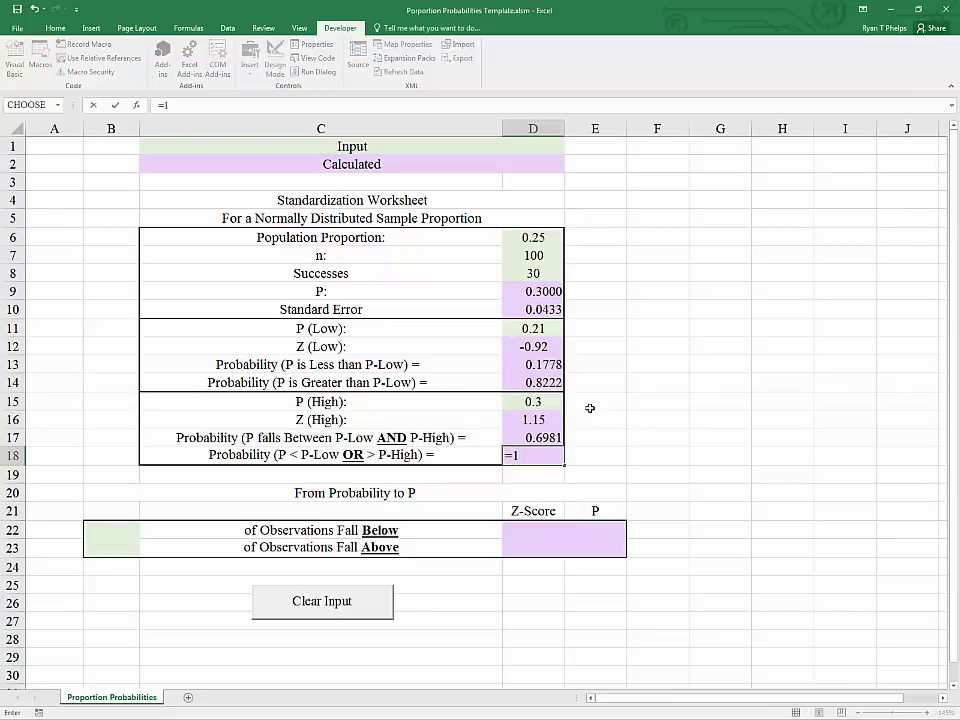
pyautogui.write('1-')
pyautogui.press('Up')
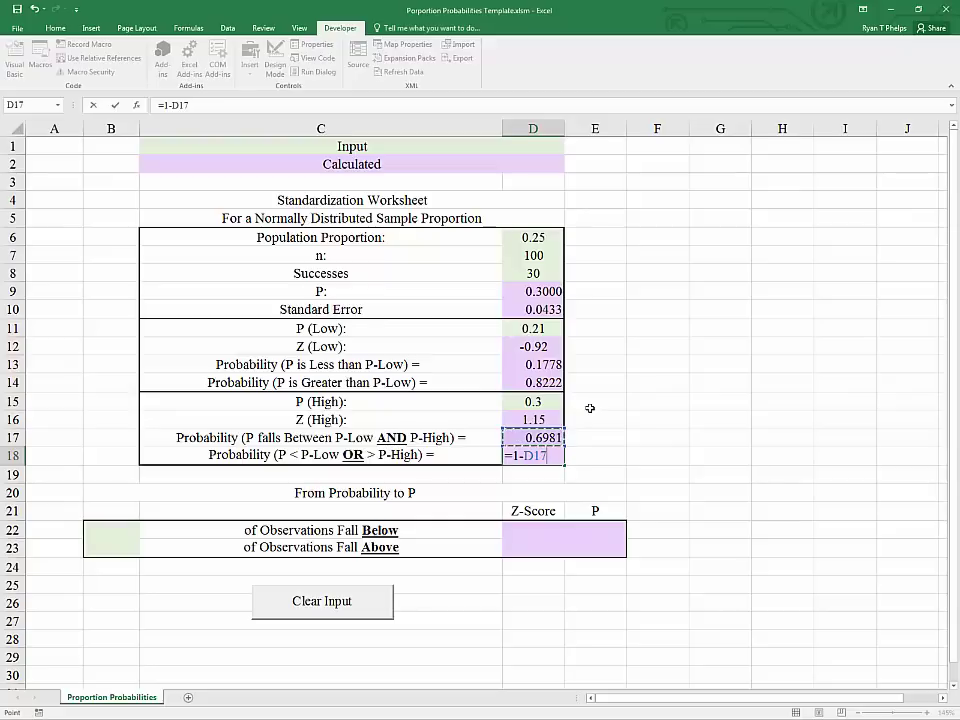
pyautogui.write(')')
pyautogui.press('Return')
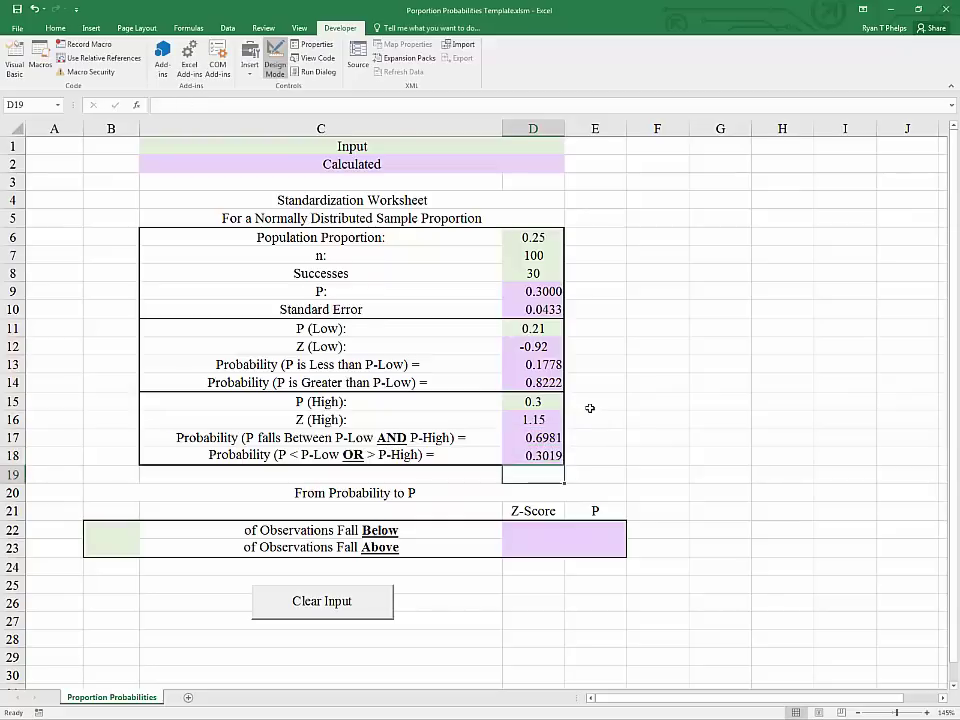
# Step: Review the less-than and greater-than probabilities in D13:D14, Z (High) in D16, and the between and outside probabilities in D17:D18
pyautogui.click(499, 447)
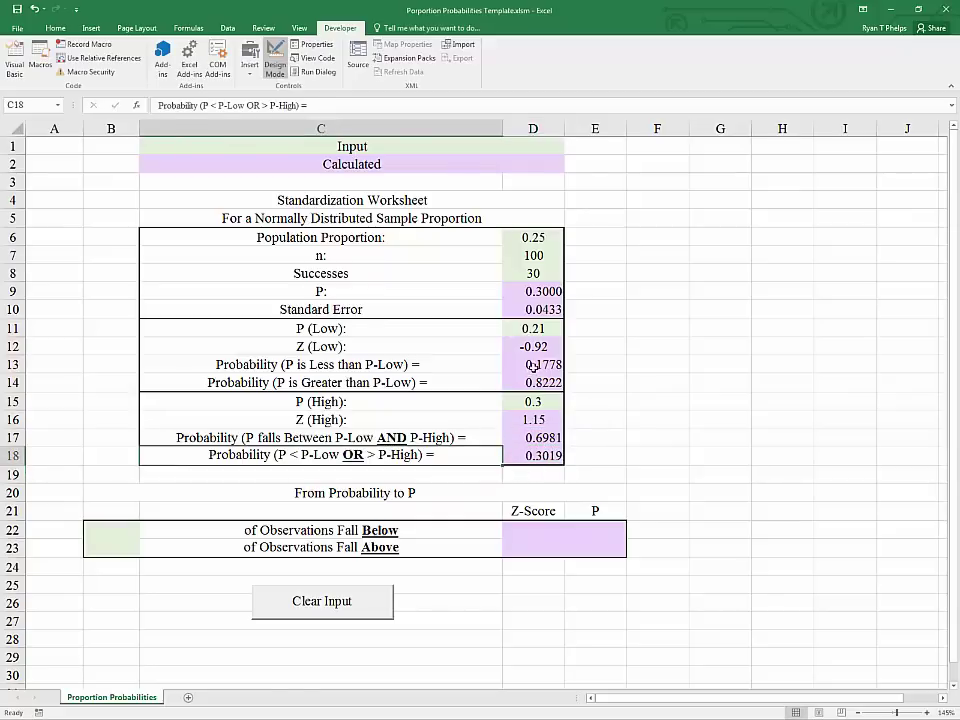
pyautogui.moveTo(536, 364); pyautogui.dragTo(533, 385)
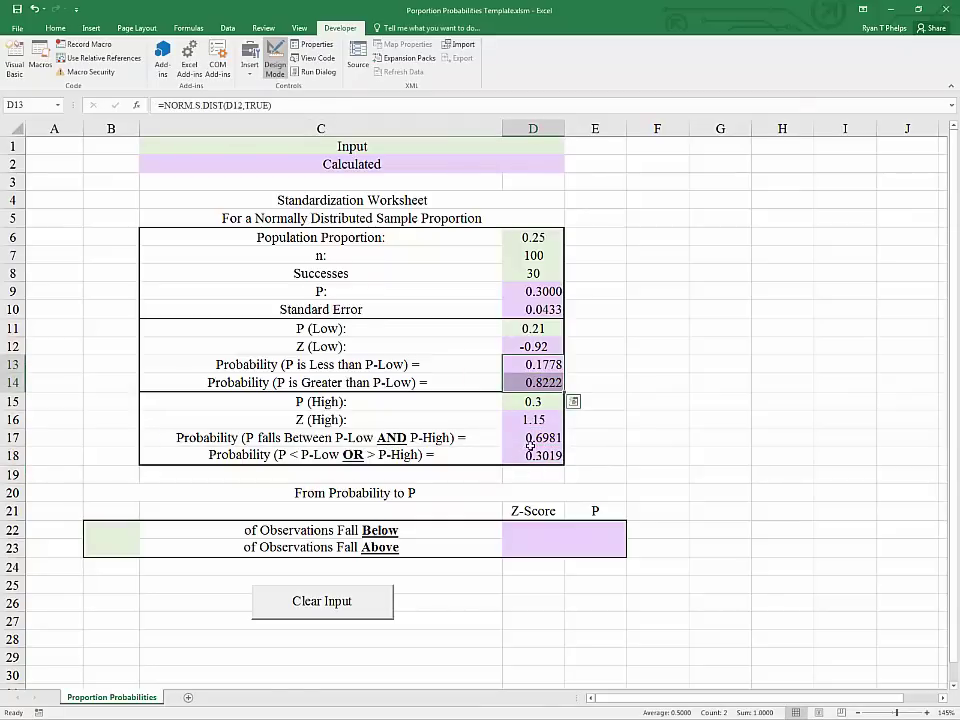
pyautogui.moveTo(533, 438)
pyautogui.mouseDown()
pyautogui.moveTo(533, 474)
pyautogui.moveTo(538, 456)
pyautogui.mouseUp()
pyautogui.click(541, 421)
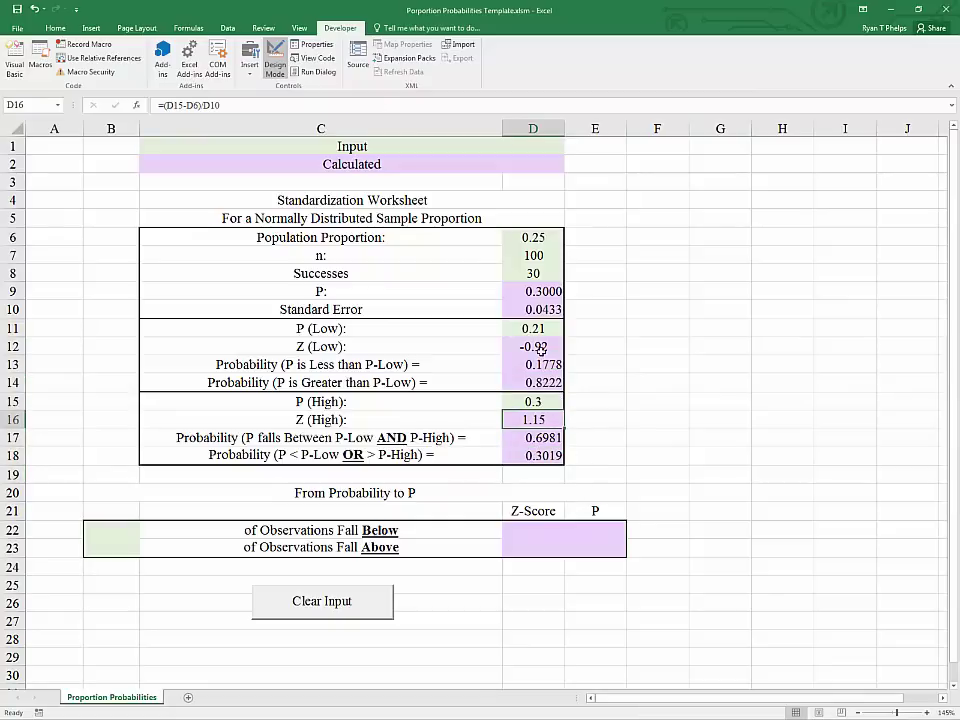
pyautogui.click(533, 438)
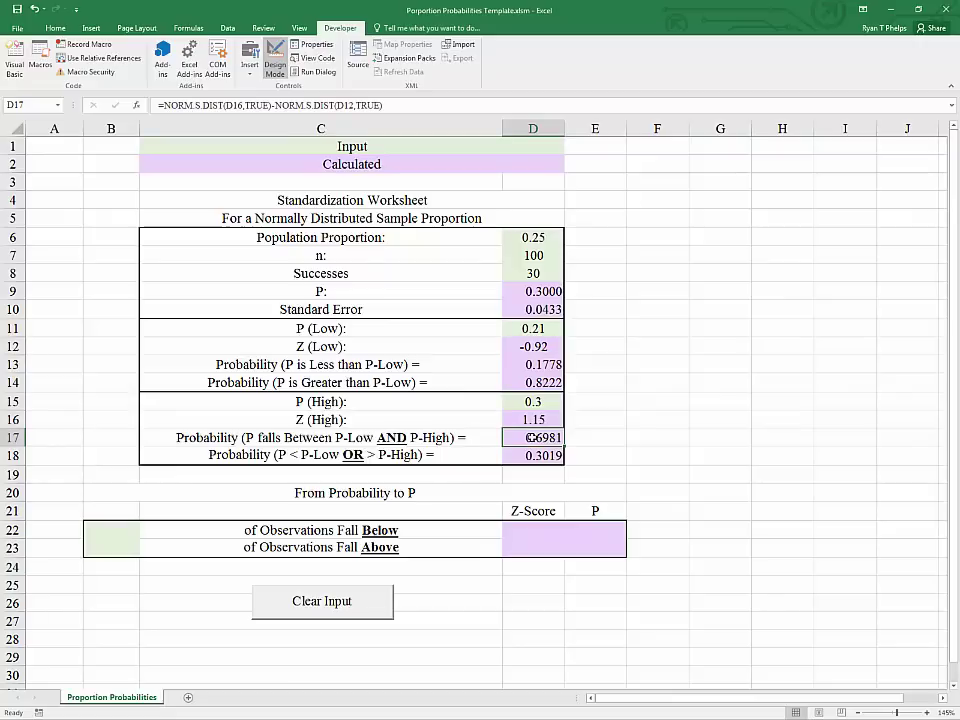
pyautogui.click(530, 455)
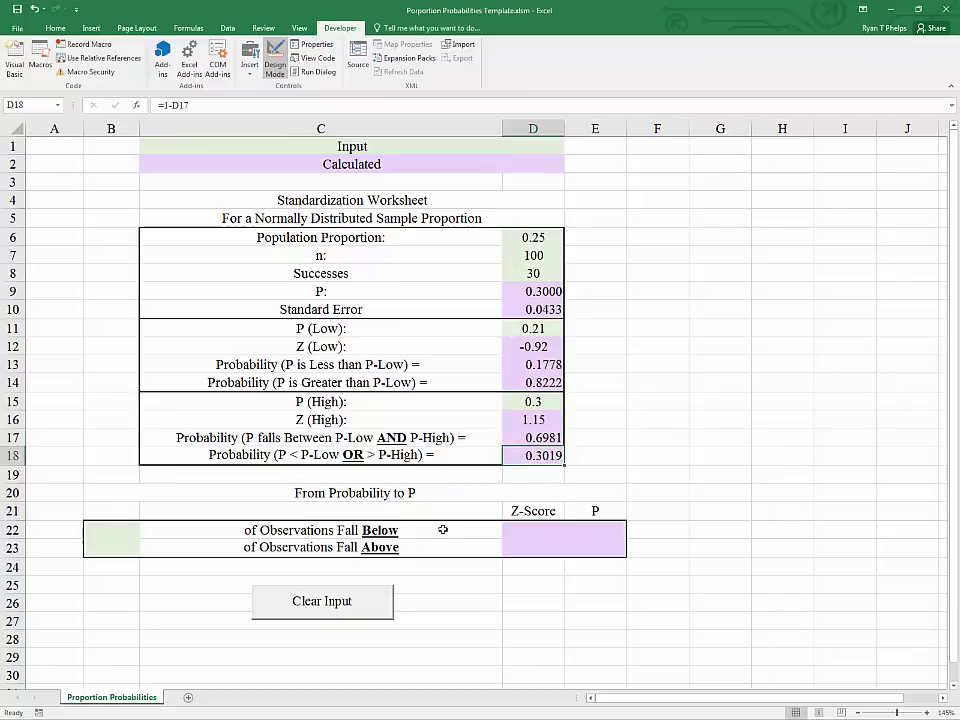
# Step: Enter 95% as the share of observations in the merged input cell B22 of the From Probability to P section
pyautogui.click(117, 546)
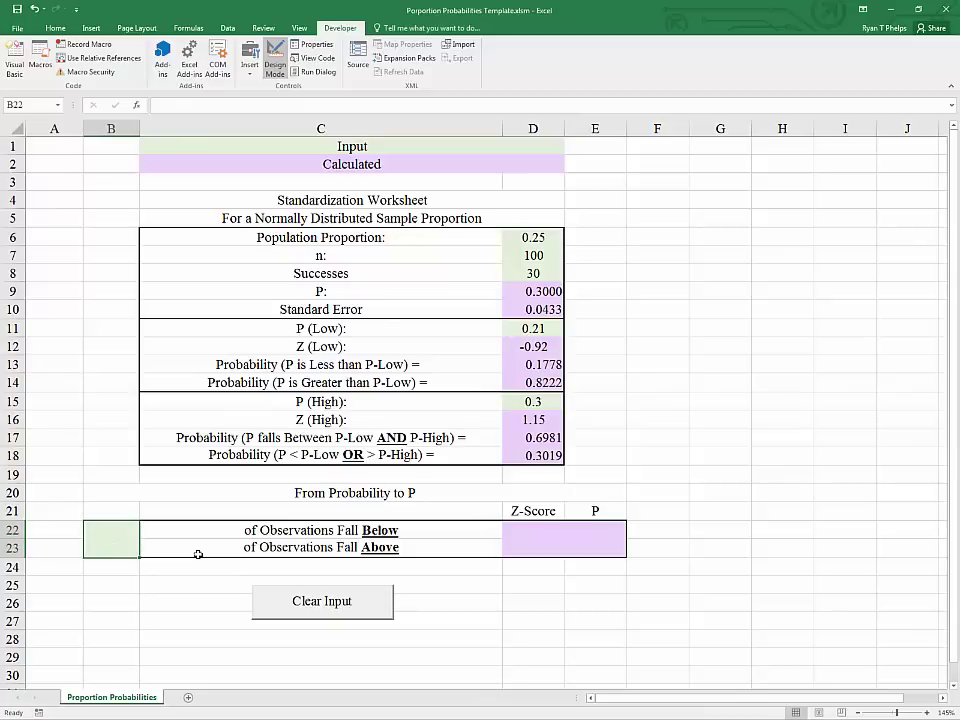
pyautogui.write('95%')
pyautogui.hotkey('ctrl', 'Return')
pyautogui.press('Right')
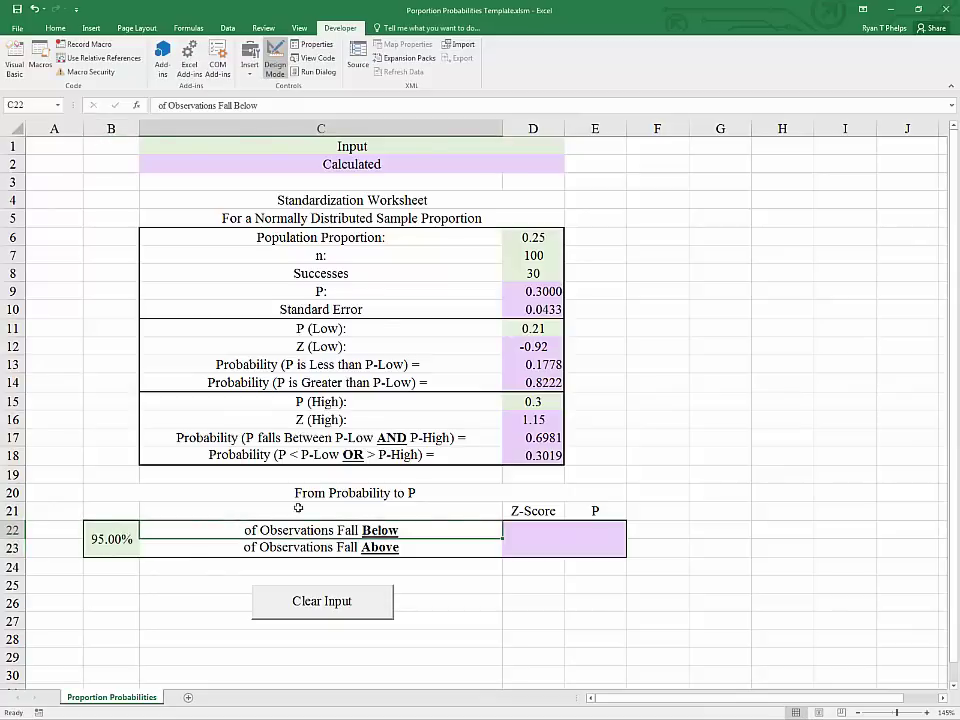
# Step: Examine the Z-Score and P cells of the From Probability to P section, along with the Below label and its percentage input
pyautogui.click(512, 534)
pyautogui.click(586, 527)
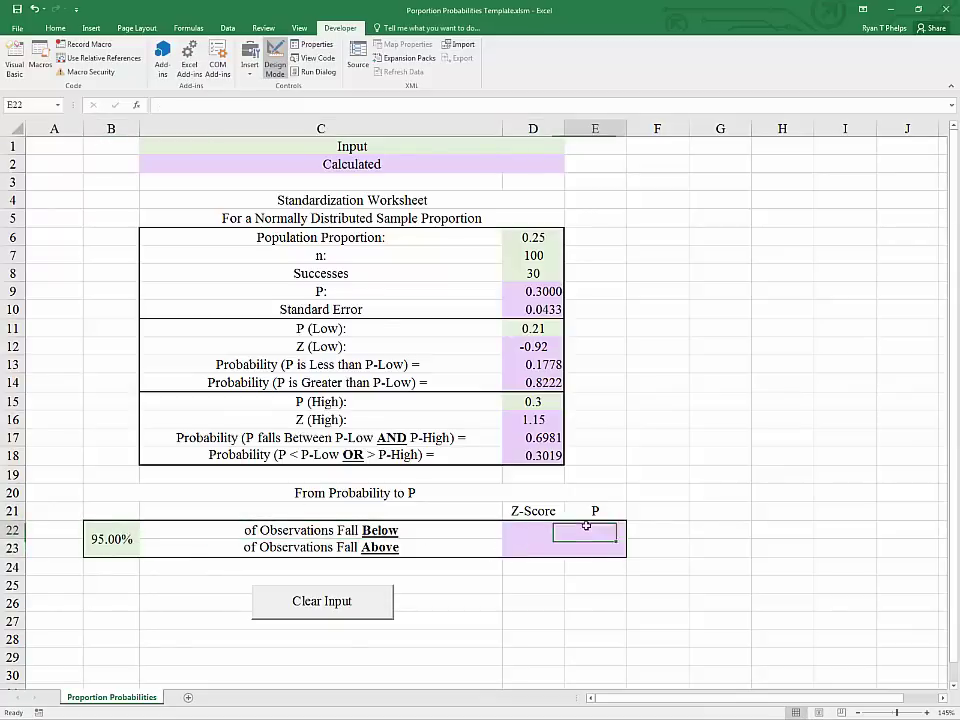
pyautogui.click(587, 553)
pyautogui.click(586, 534)
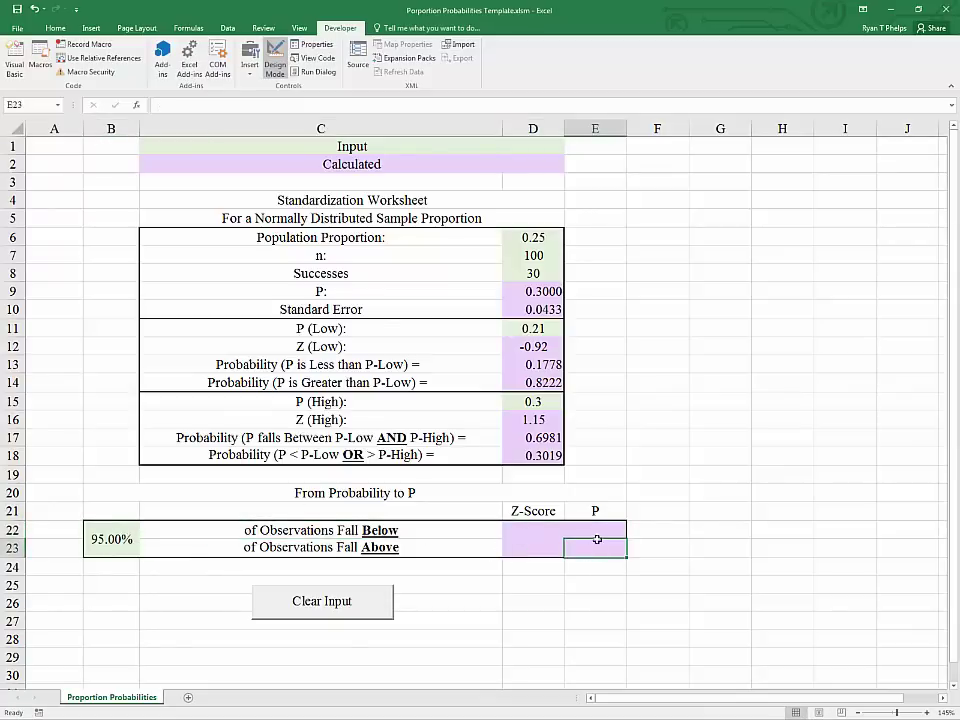
pyautogui.click(546, 533)
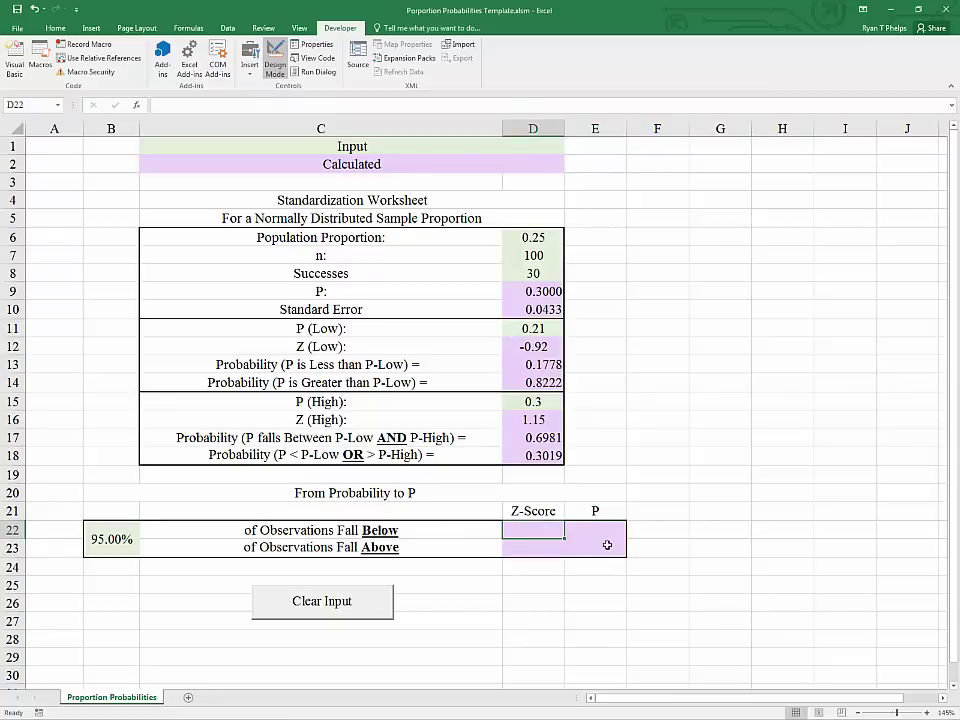
pyautogui.press('Left')
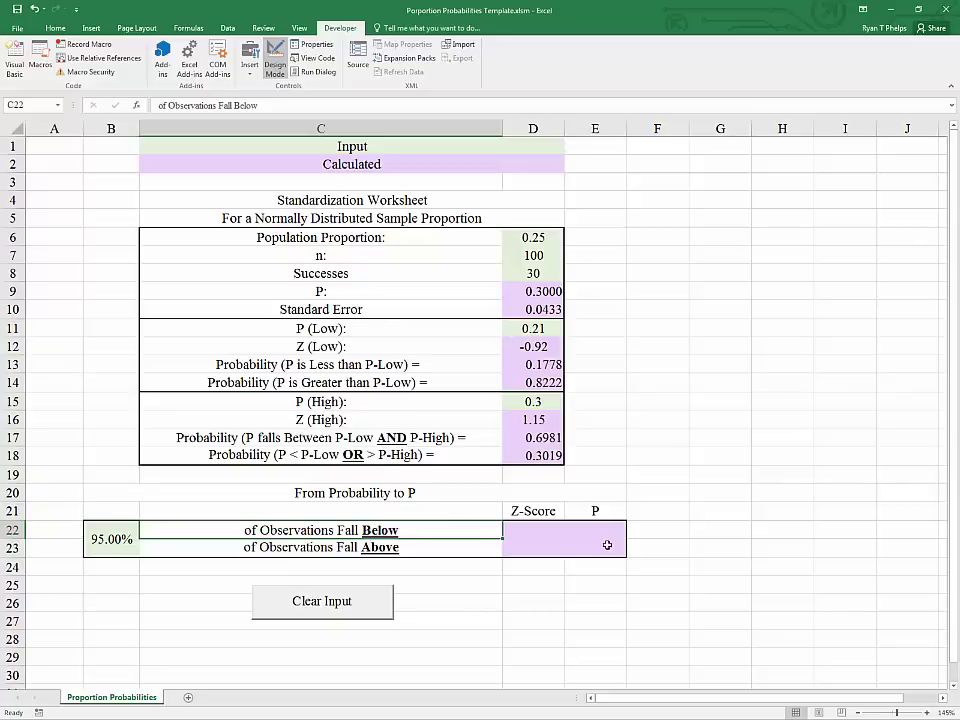
pyautogui.press('Right')
pyautogui.press('Left')
pyautogui.press('Left')
# Step: Calculate the Z-score that the given share of observations falls below in D22 with =NORM.S.INV(B22)
pyautogui.press('Right')
pyautogui.press('Right')
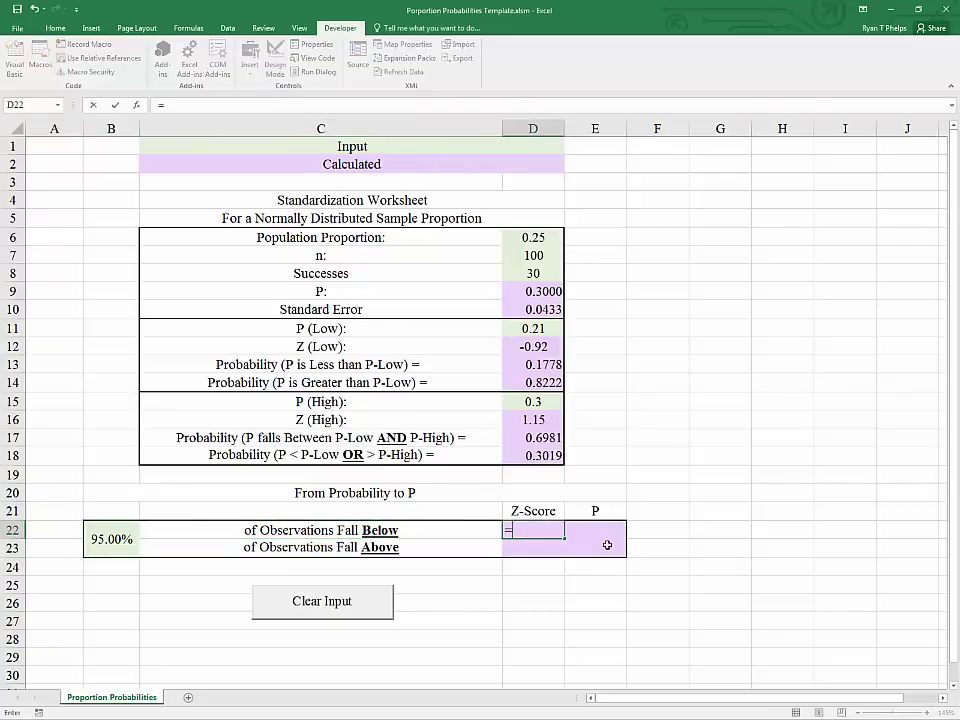
pyautogui.write('=nom')
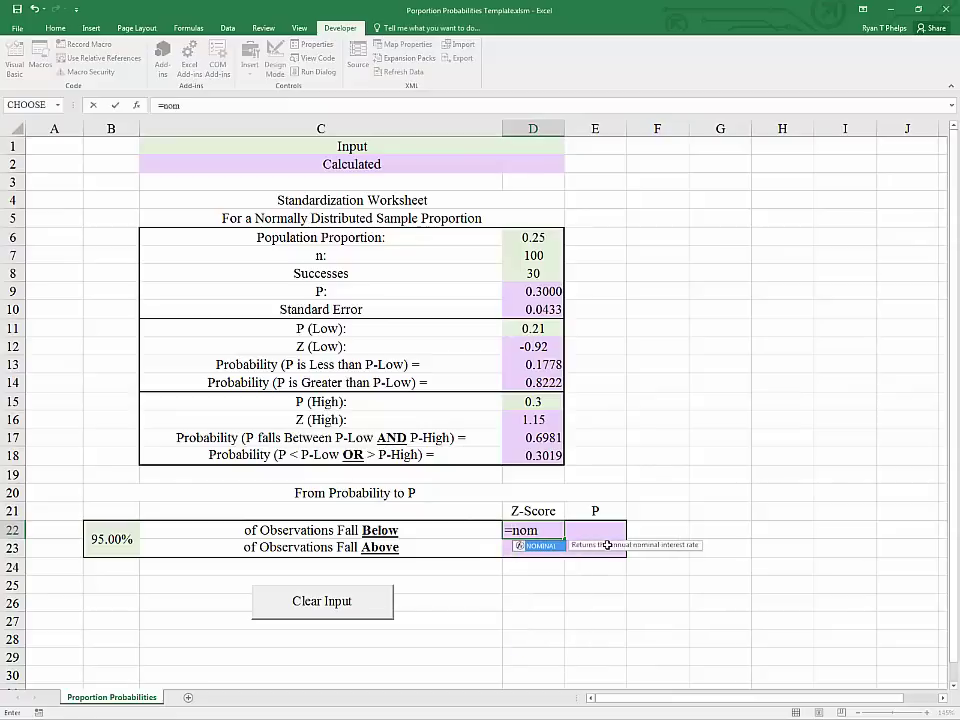
pyautogui.press('BackSpace')
pyautogui.press('BackSpace')
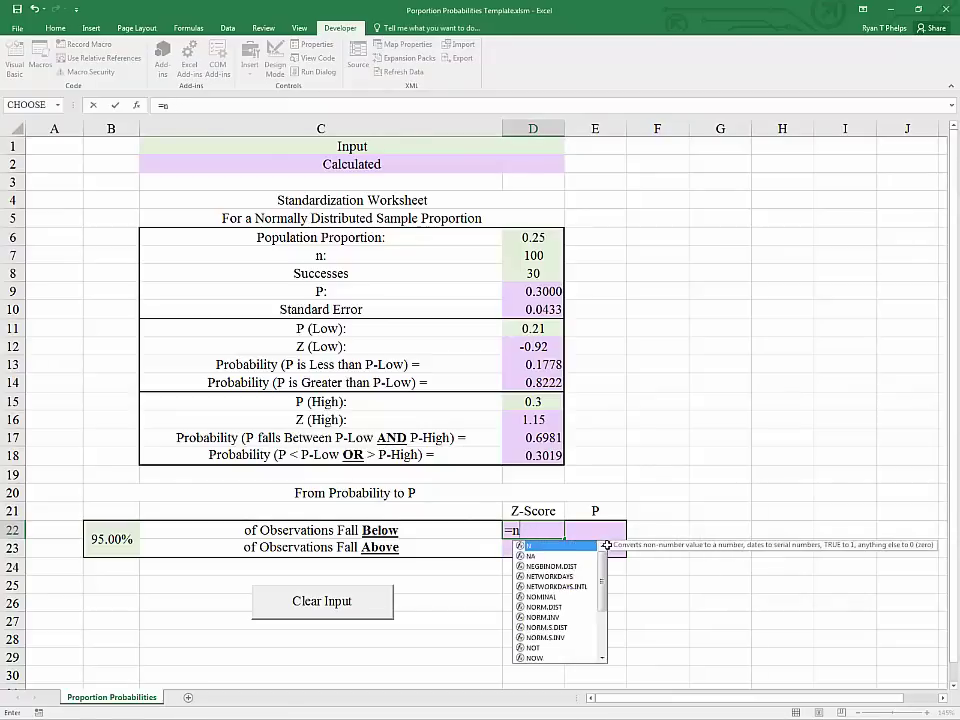
pyautogui.write('or')
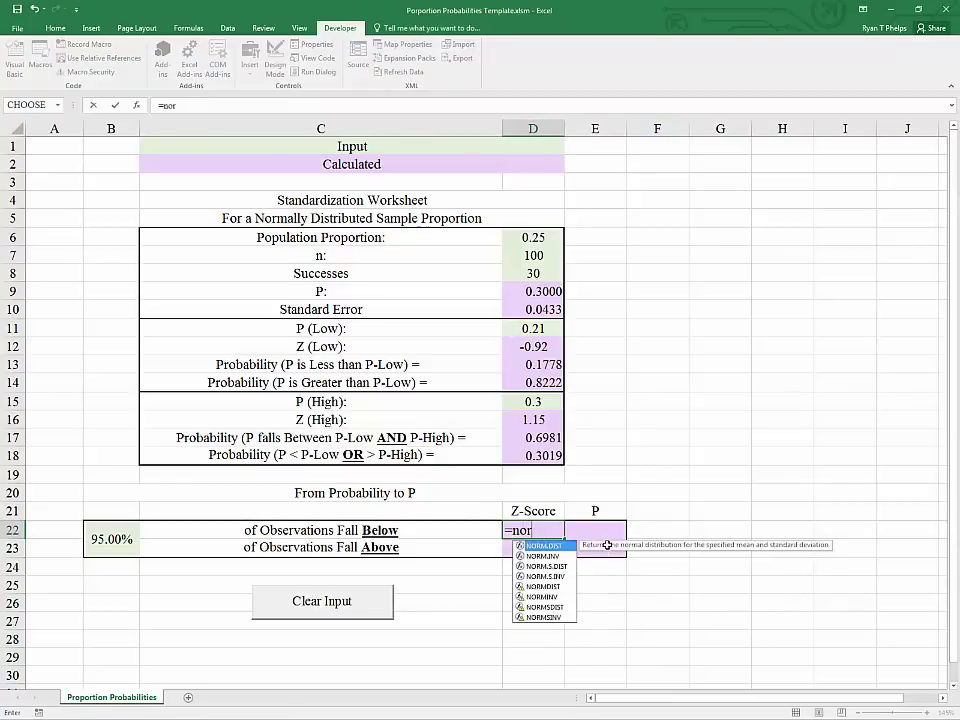
pyautogui.write('m')
pyautogui.press('Down')
pyautogui.press('Down')
pyautogui.press('Down')
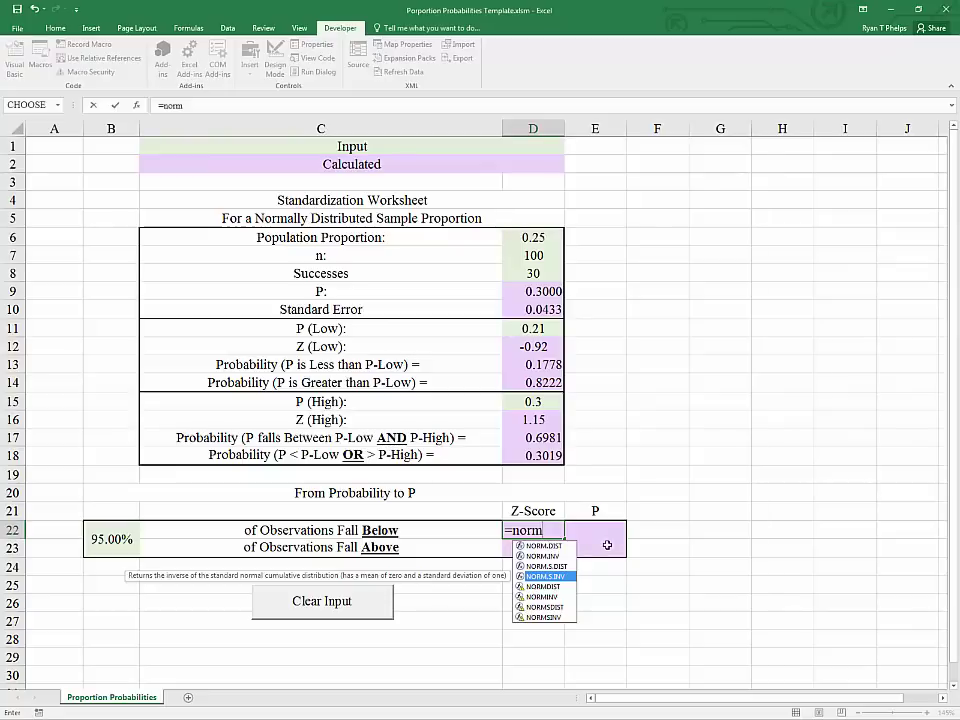
pyautogui.press('Tab')
pyautogui.press('Left')
pyautogui.press('Left')
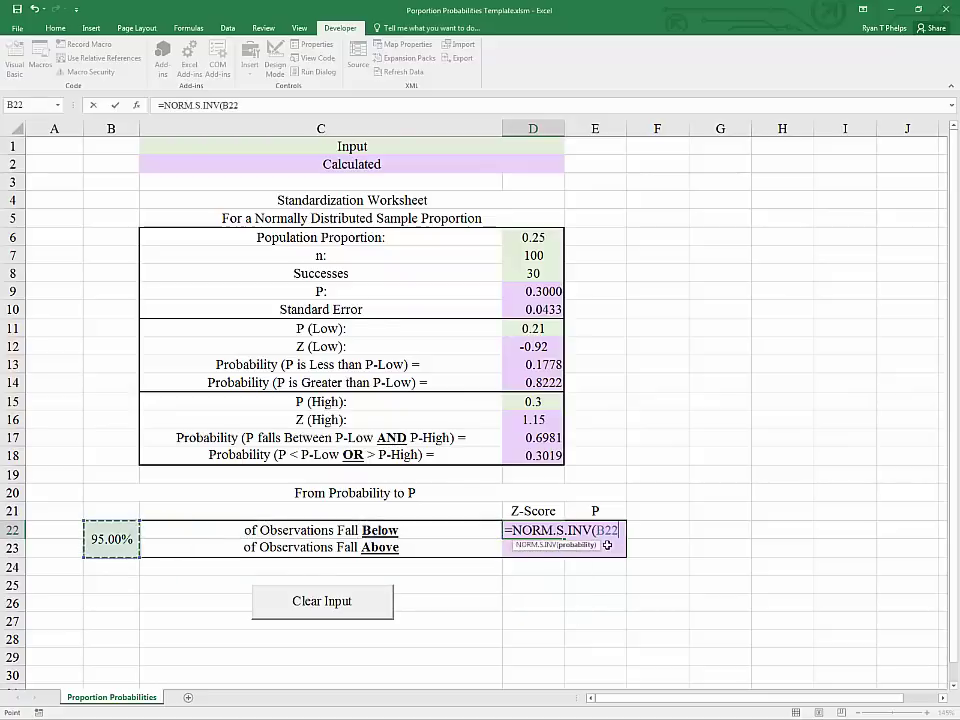
pyautogui.write(')')
pyautogui.press('Return')
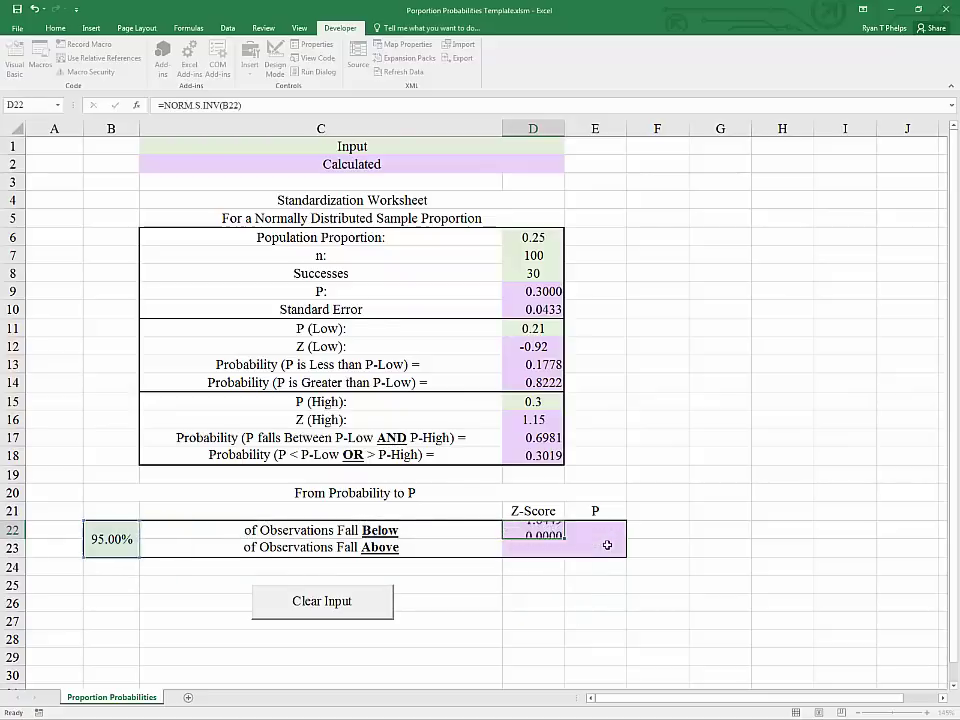
# Step: Review the percentage in B22, the observations-below label and the Z-score formula in D22
pyautogui.press('Right')
pyautogui.press('Up')
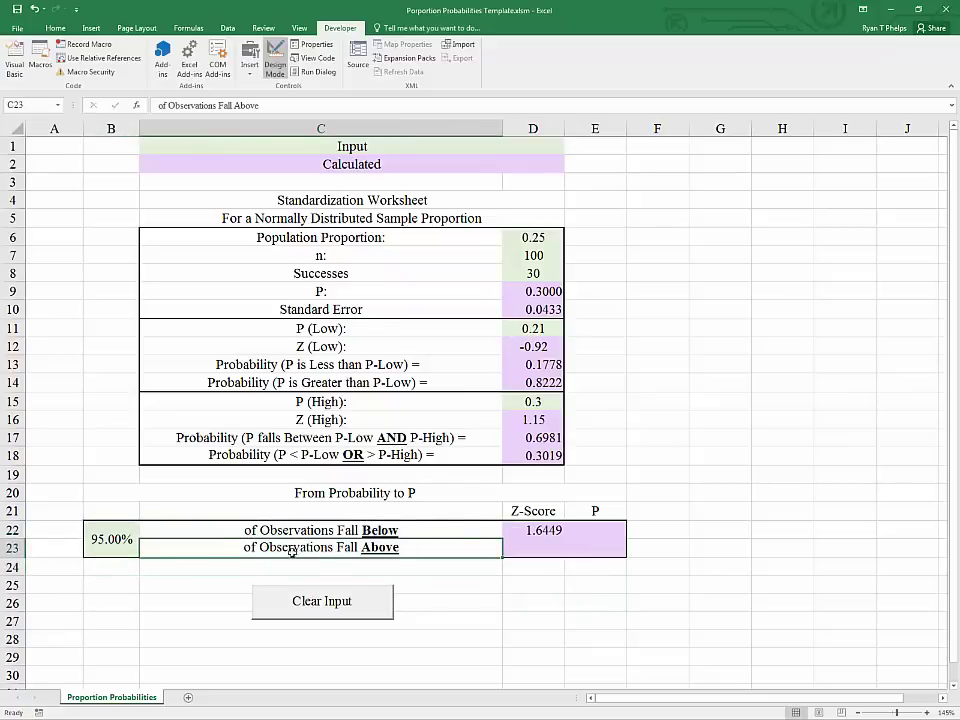
pyautogui.click(110, 538)
pyautogui.click(300, 532)
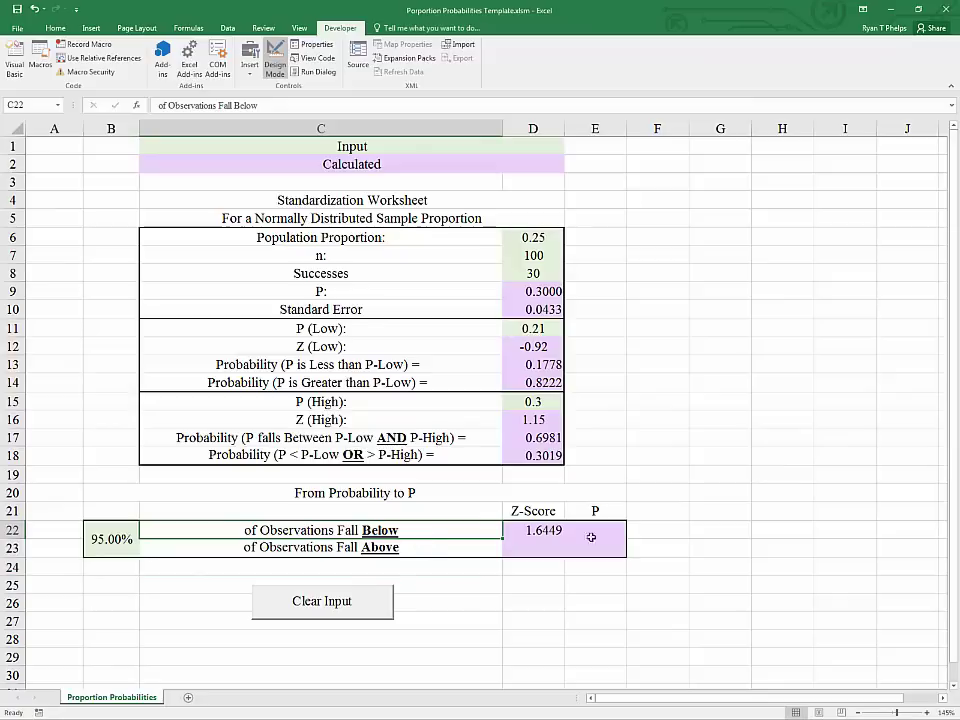
pyautogui.click(530, 533)
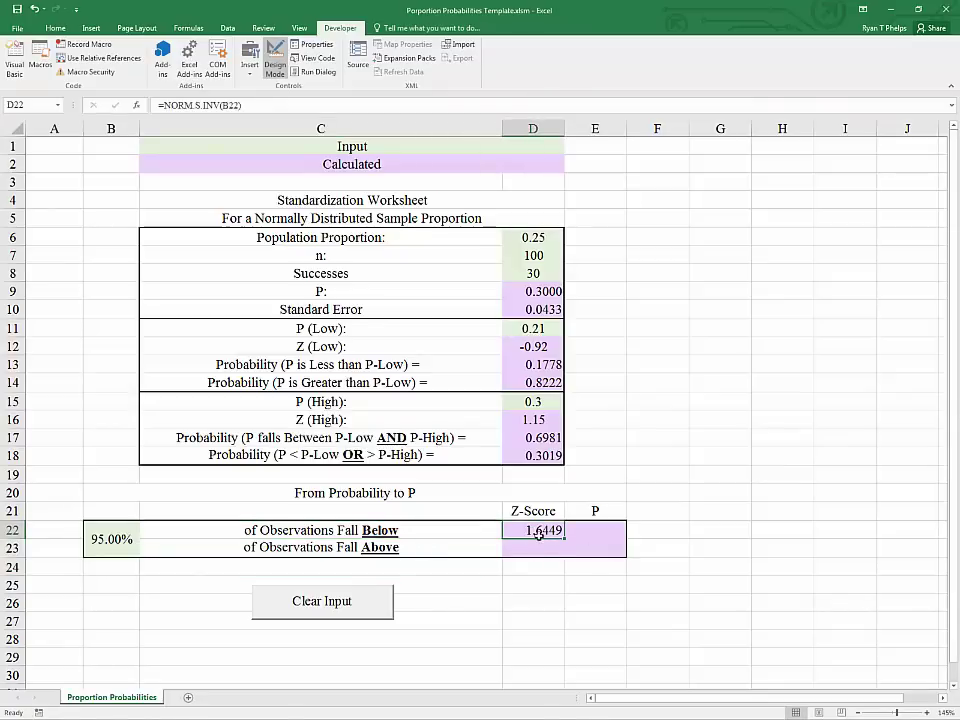
# Step: Calculate the Z-score for the observations-above row in D23 with the formula =-1*D22
pyautogui.click(531, 546)
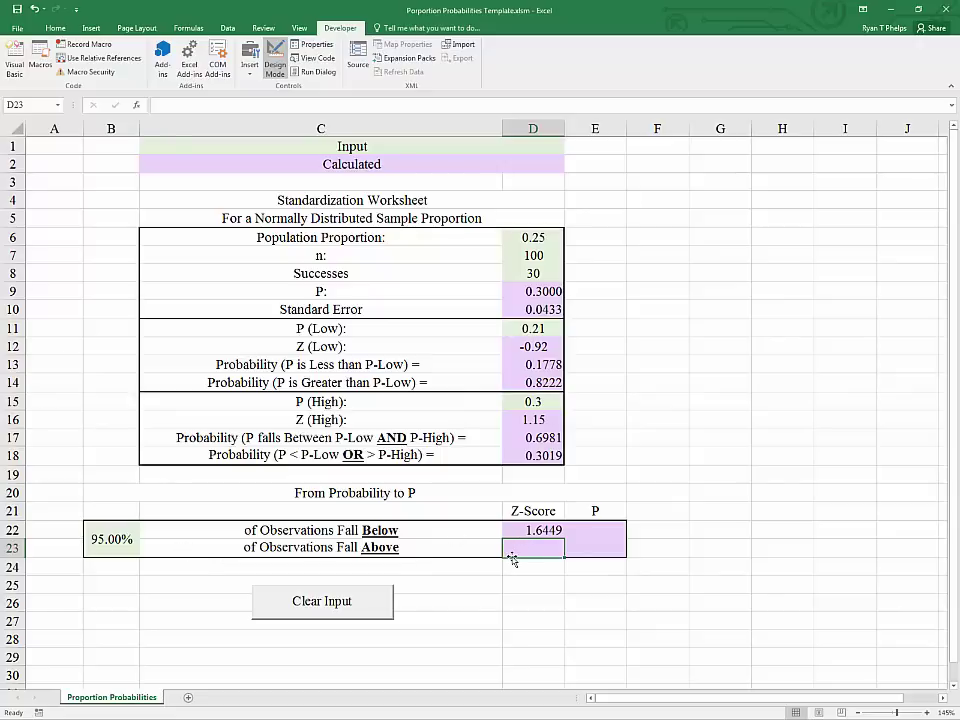
pyautogui.press('Left')
pyautogui.press('Left')
pyautogui.press('Right')
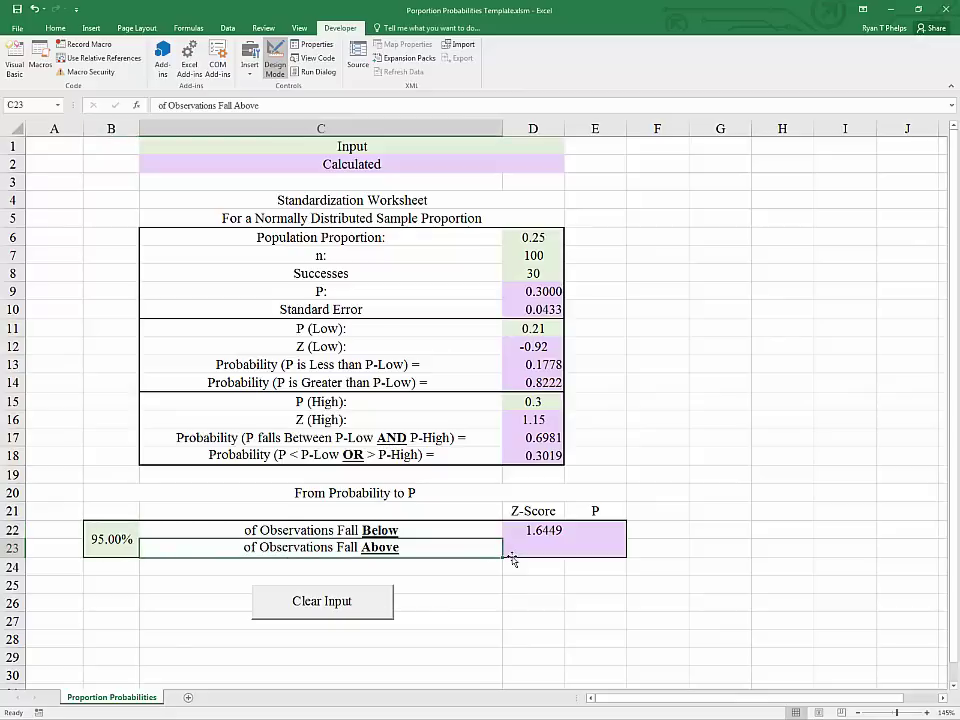
pyautogui.press('Right')
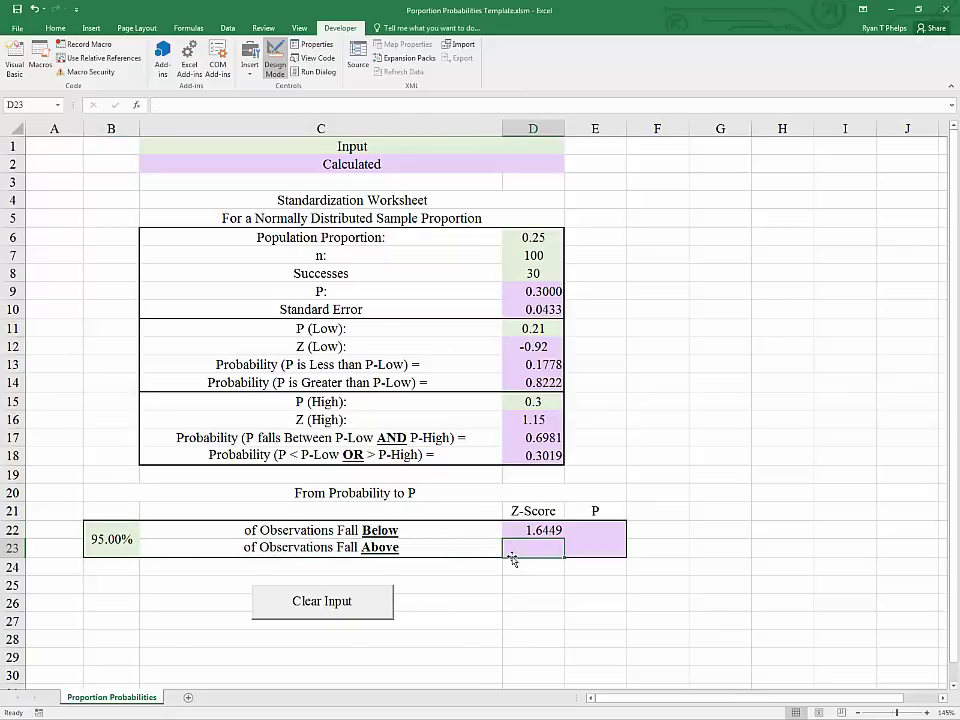
pyautogui.write('=-1')
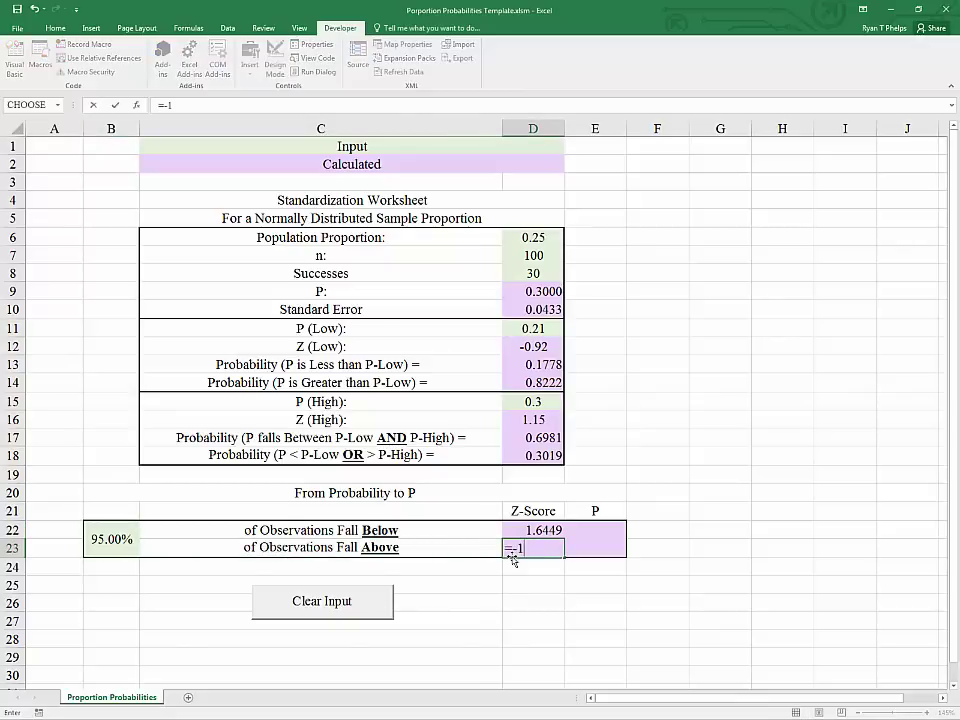
pyautogui.write('*D22')
pyautogui.press('Return')
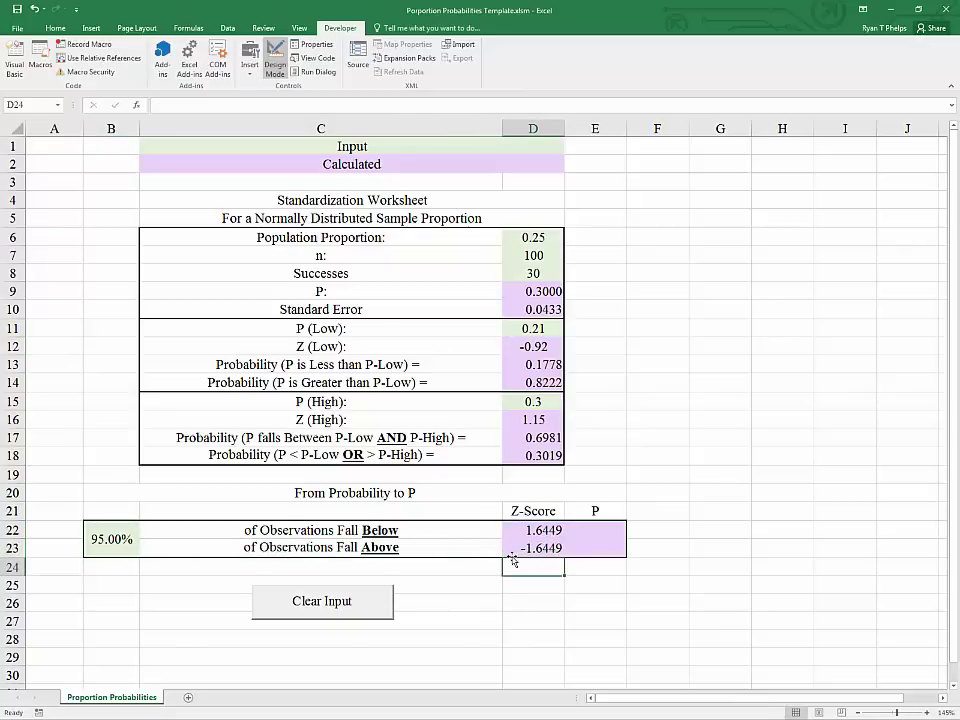
# Step: Review the Z-scores for the Below and Above rows and the P cells beside them
pyautogui.press('Up')
pyautogui.press('Up')
pyautogui.press('Down')
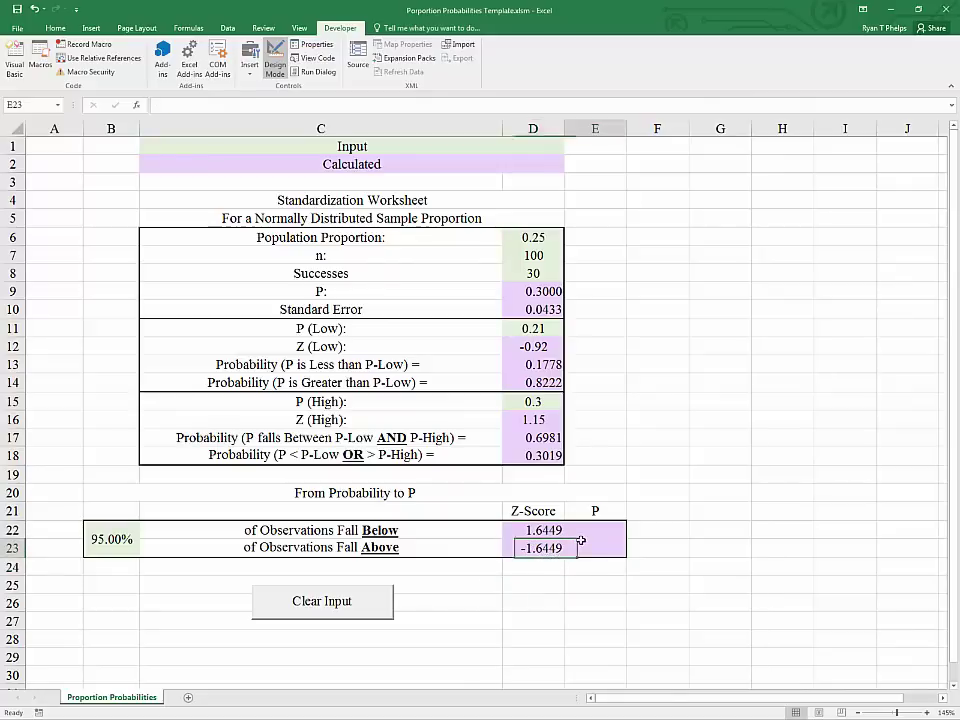
pyautogui.click(572, 533)
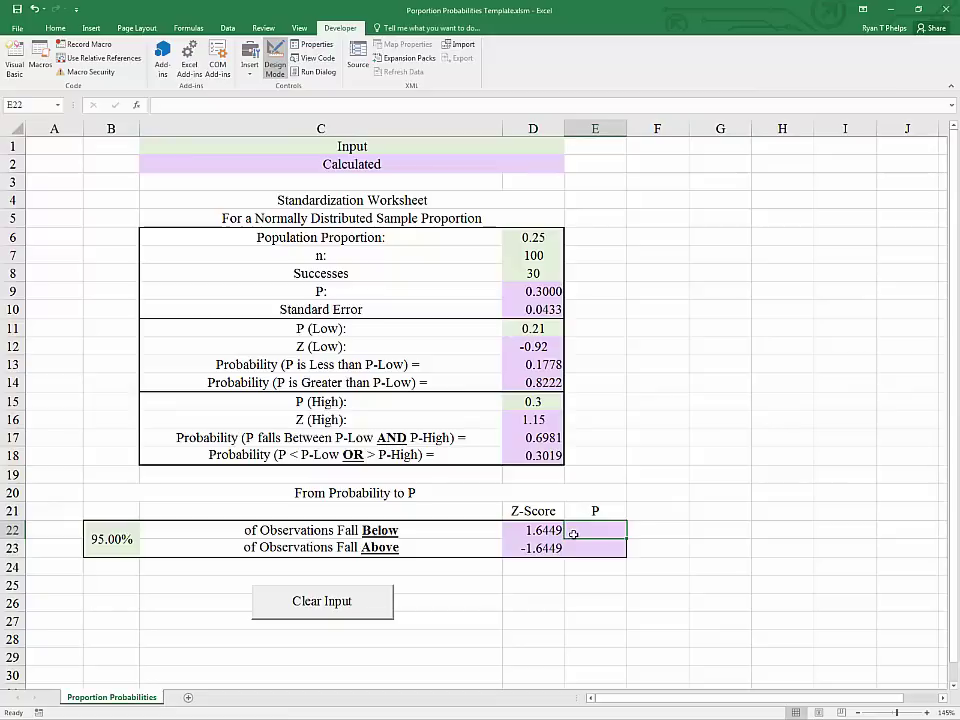
pyautogui.click(529, 533)
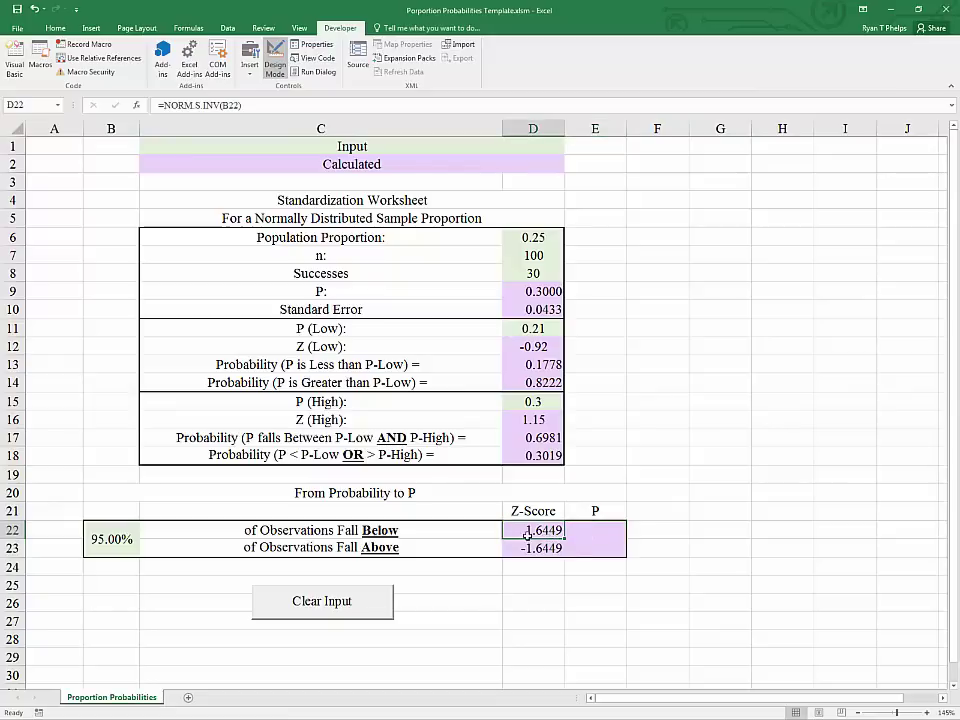
# Step: Calculate P for the observations-below row in E22 from its Z-score, the standard error and population proportion with =D22*D10+D6
pyautogui.click(577, 530)
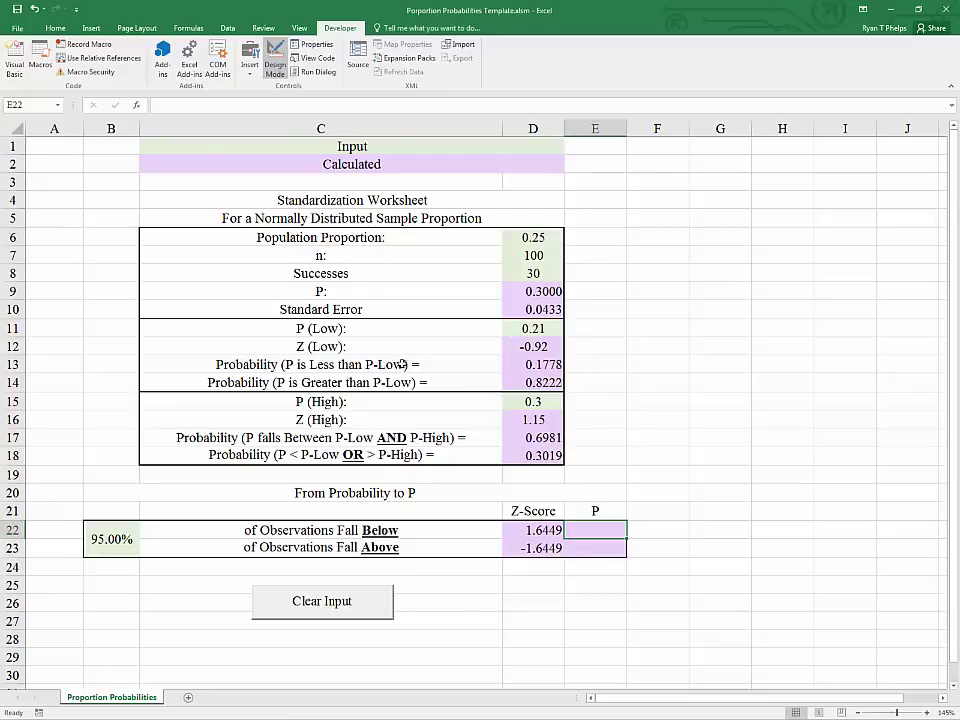
pyautogui.click(531, 241)
pyautogui.click(510, 310)
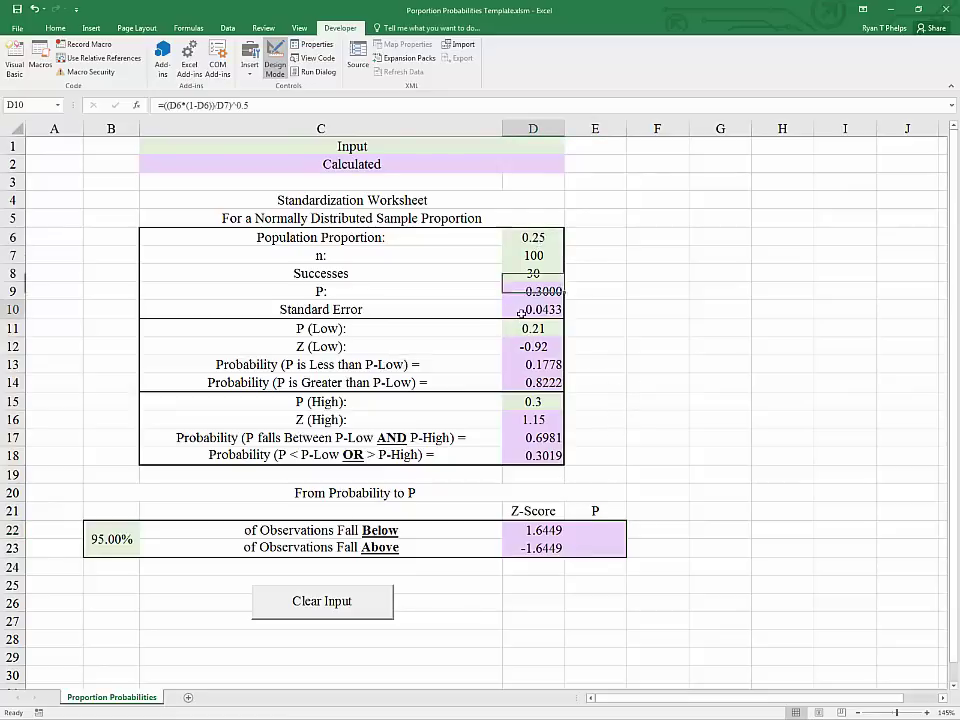
pyautogui.click(600, 530)
pyautogui.write('=')
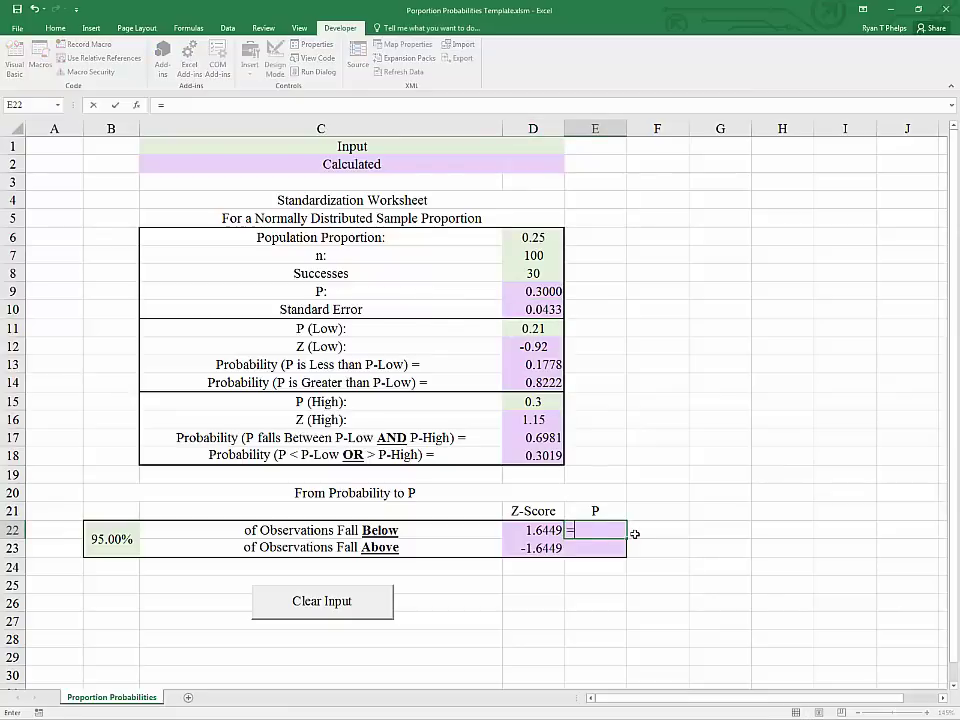
pyautogui.press('Left')
pyautogui.write('*')
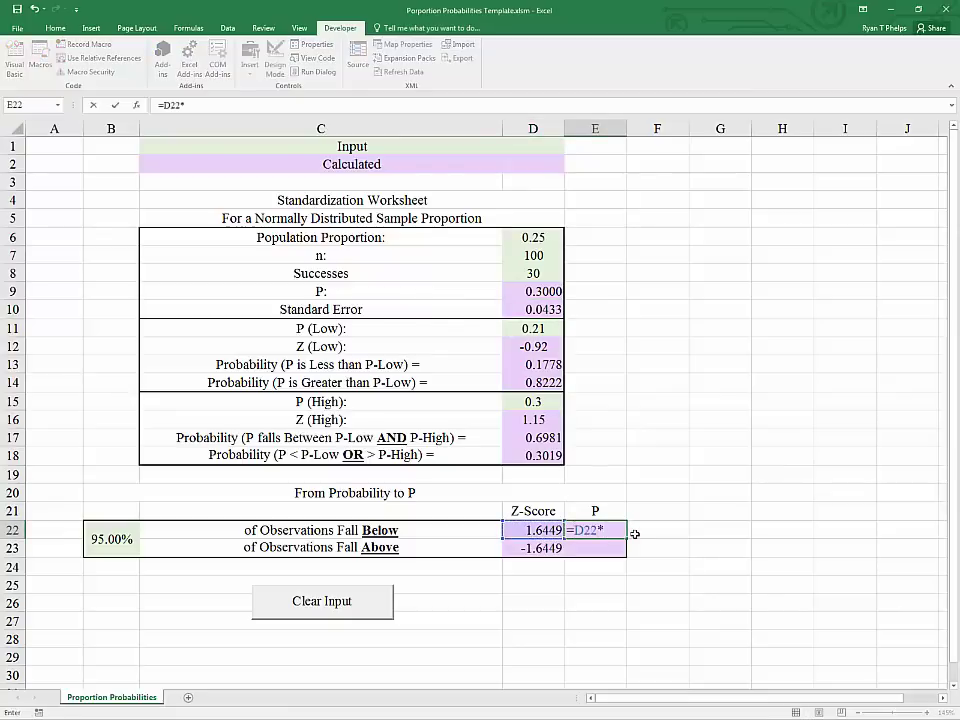
pyautogui.press('Up')
pyautogui.press('Up')
pyautogui.press('Up')
pyautogui.press('Up')
pyautogui.press('Up')
pyautogui.press('Up')
pyautogui.press('Up')
pyautogui.press('Up')
pyautogui.press('Left')
pyautogui.press('Up')
pyautogui.press('Up')
pyautogui.press('Up')
pyautogui.press('Up')
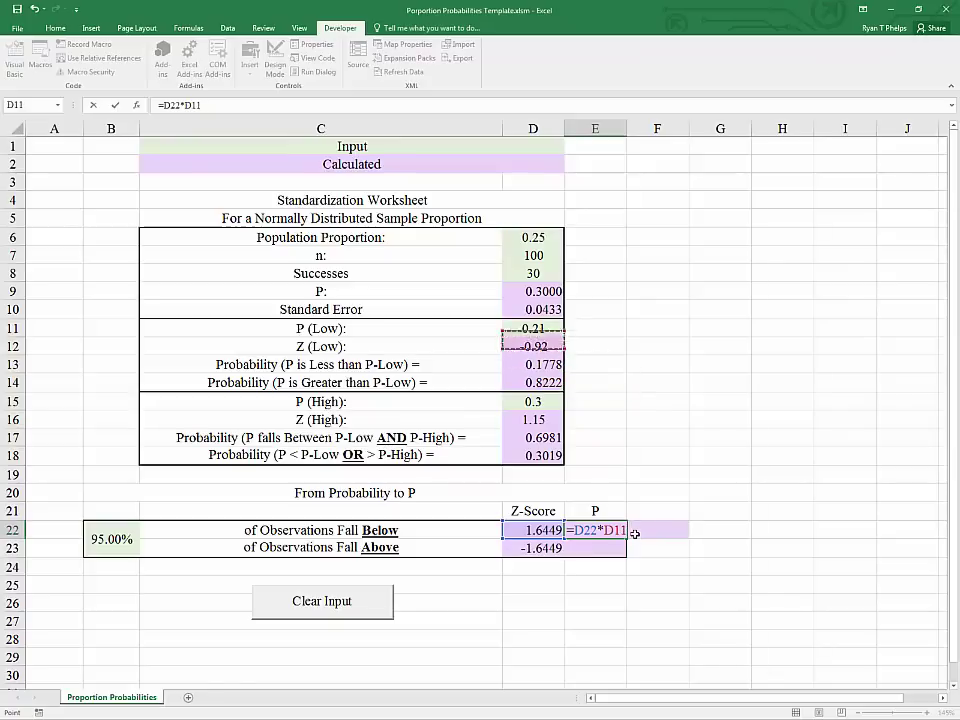
pyautogui.write('+')
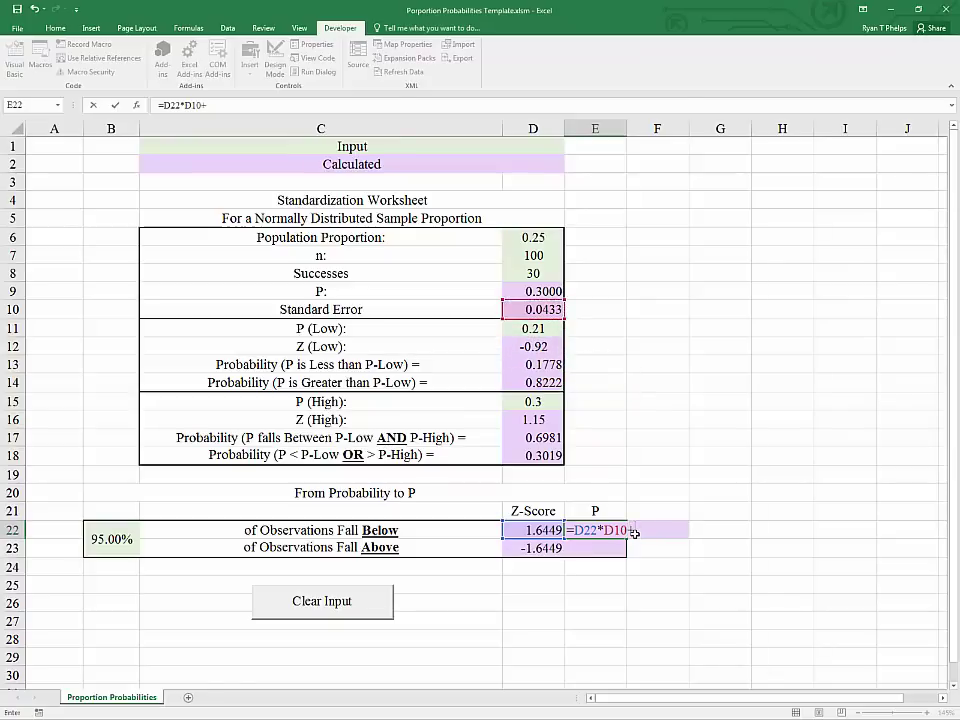
pyautogui.press('Up')
pyautogui.press('Up')
pyautogui.press('Up')
pyautogui.press('Up')
pyautogui.press('Up')
pyautogui.press('Up')
pyautogui.press('Up')
pyautogui.press('Up')
pyautogui.press('Up')
pyautogui.press('Up')
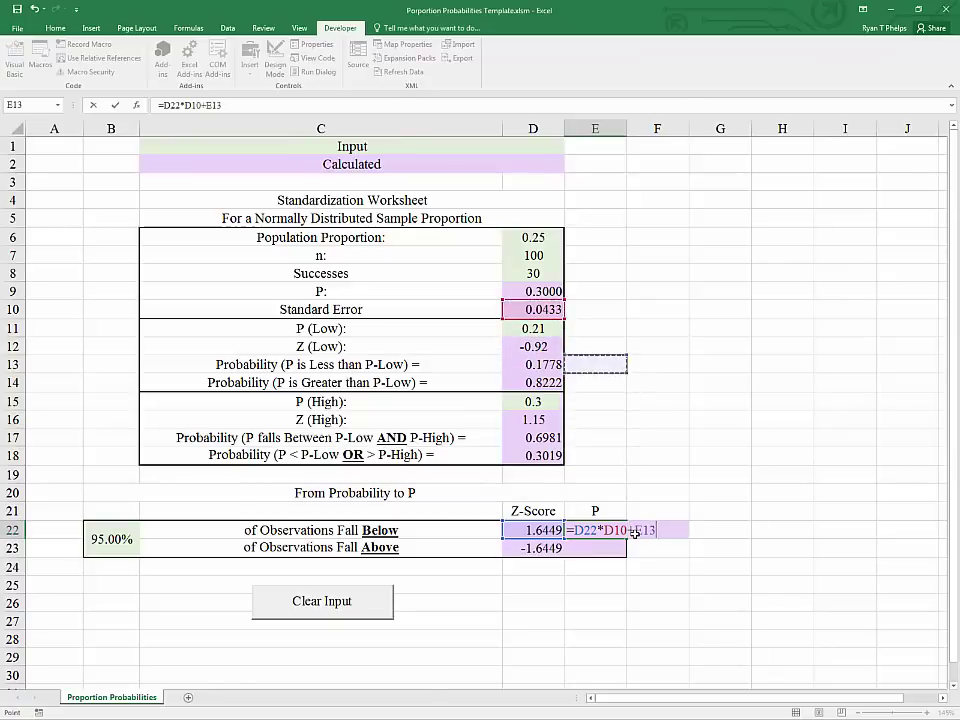
pyautogui.press('Left')
pyautogui.press('Up')
pyautogui.press('Up')
pyautogui.press('Up')
pyautogui.press('Up')
pyautogui.press('Up')
pyautogui.press('Up')
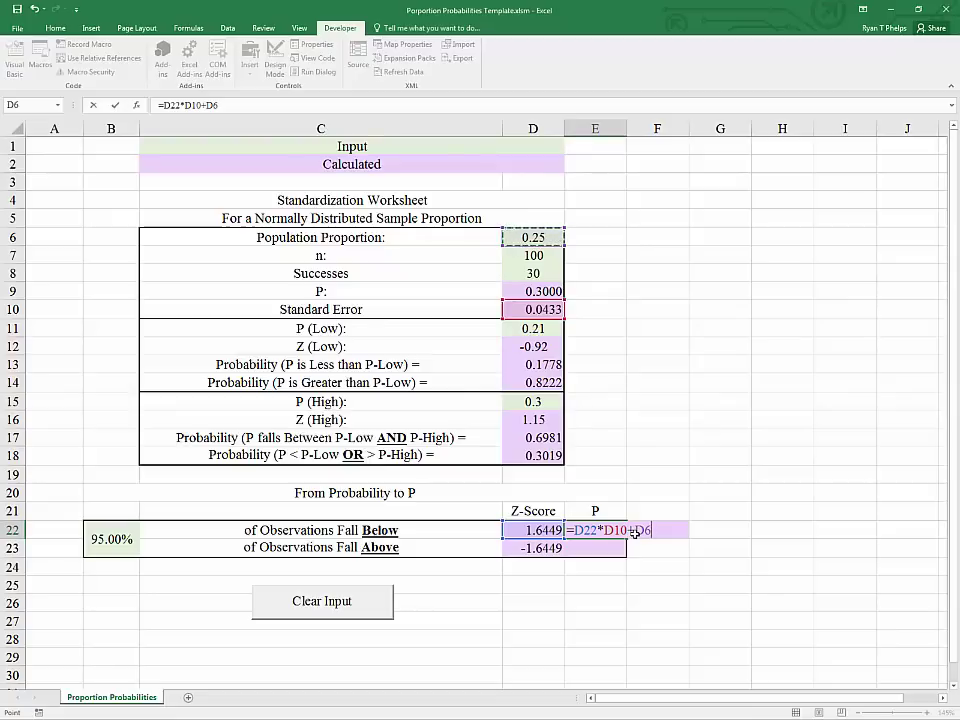
pyautogui.press('Return')
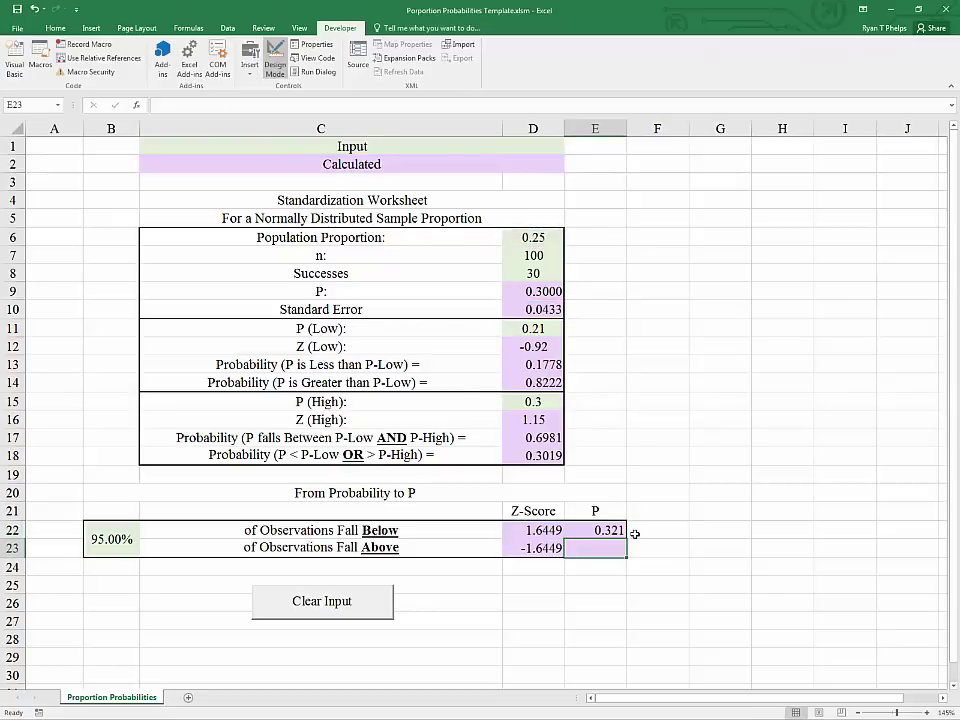
# Step: Calculate P for the observations-above row in E23 with the formula =D23*D10+D6
pyautogui.write('=')
pyautogui.press('Left')
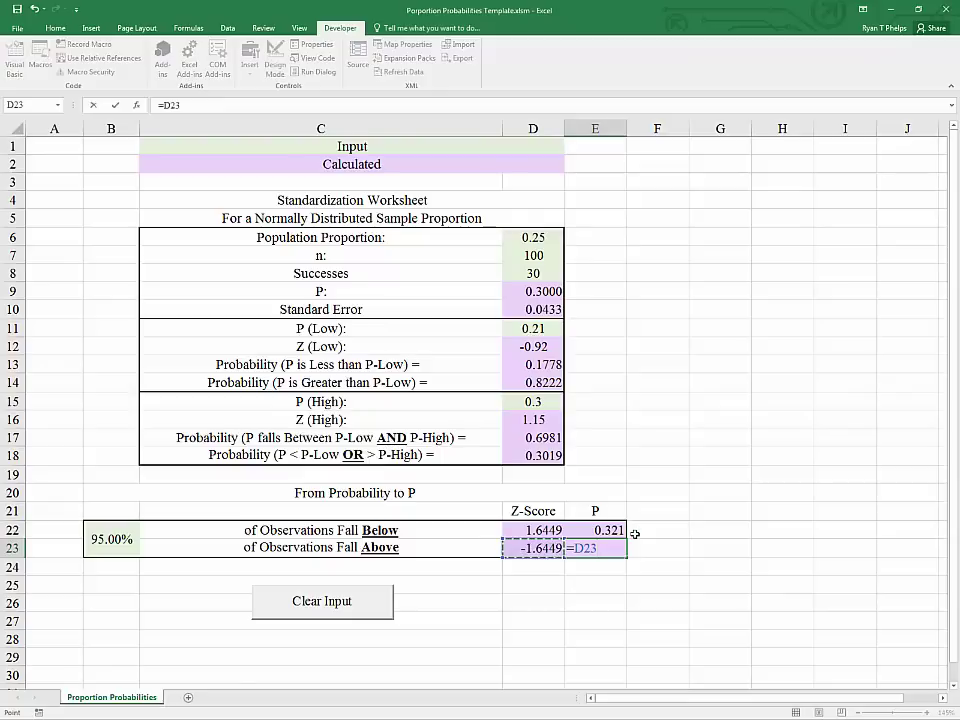
pyautogui.write('*')
pyautogui.press('Left')
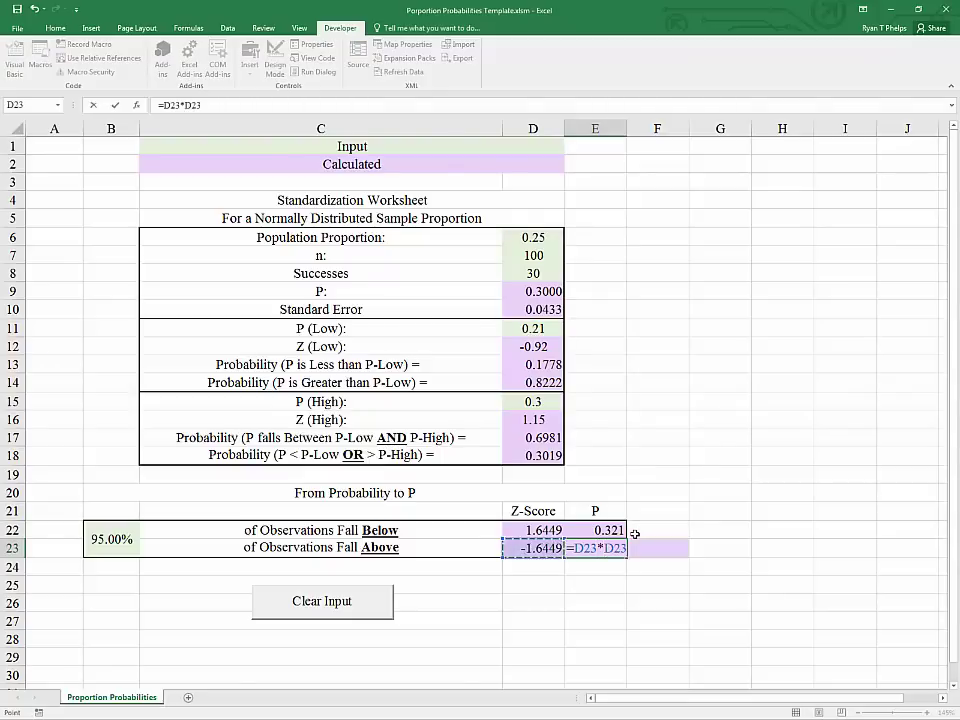
pyautogui.press('Up')
pyautogui.press('Up')
pyautogui.press('Up')
pyautogui.press('Up')
pyautogui.press('Up')
pyautogui.press('Up')
pyautogui.press('Up')
pyautogui.press('Up')
pyautogui.press('Up')
pyautogui.press('Up')
pyautogui.press('Up')
pyautogui.press('Up')
pyautogui.press('Up')
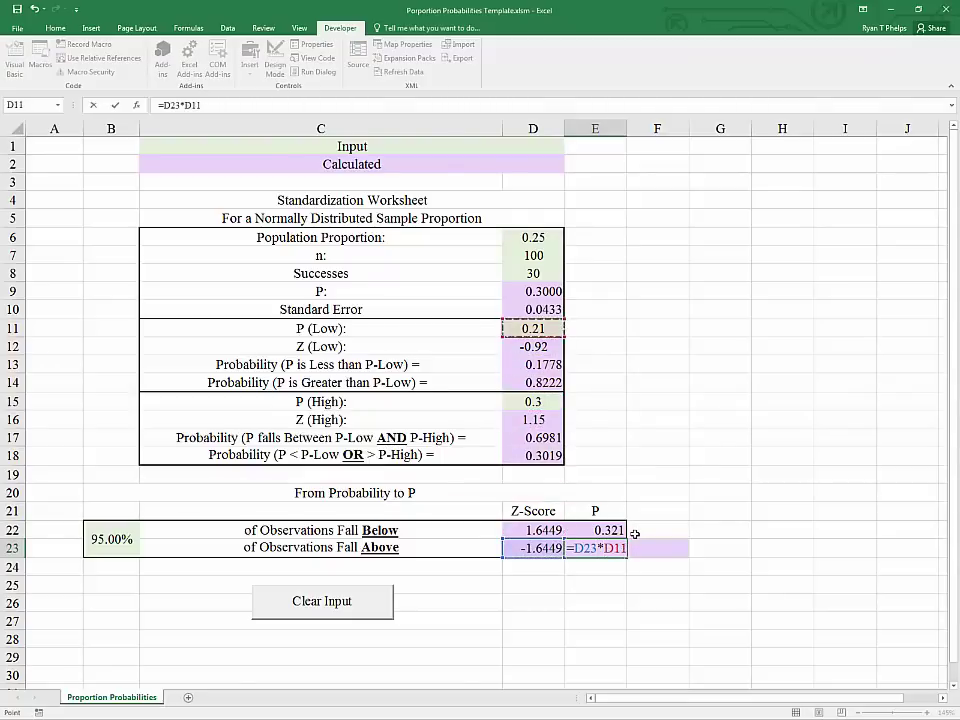
pyautogui.write('+')
pyautogui.press('Left')
pyautogui.press('Up')
pyautogui.press('Up')
pyautogui.press('Up')
pyautogui.press('Up')
pyautogui.press('Up')
pyautogui.press('Up')
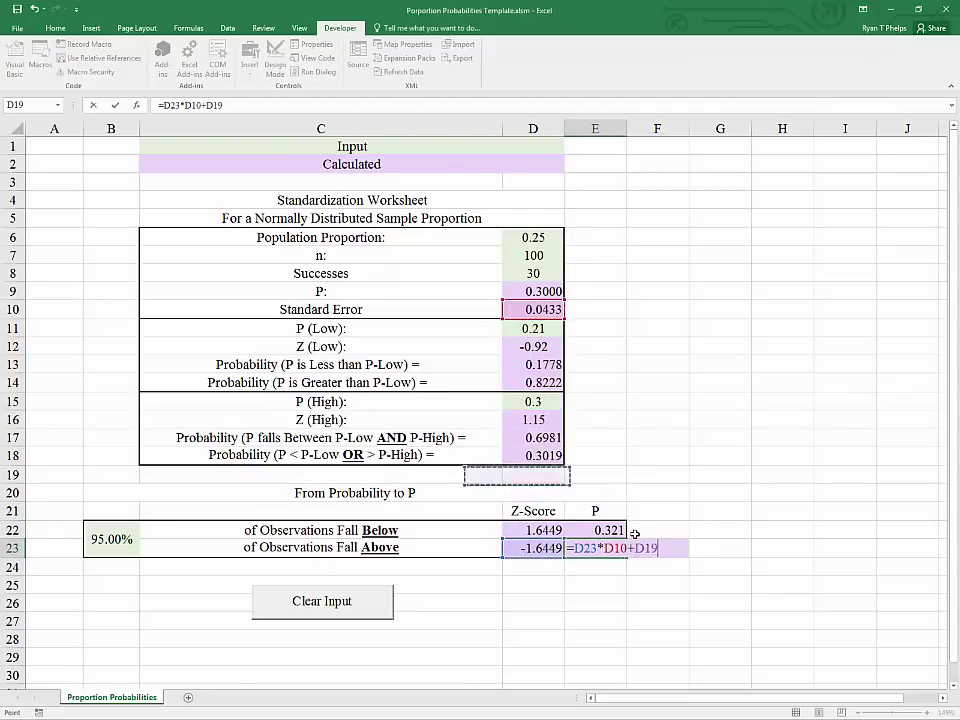
pyautogui.press('Up')
pyautogui.press('Up')
pyautogui.press('Up')
pyautogui.press('Up')
pyautogui.press('Up')
pyautogui.press('Up')
pyautogui.press('Up')
pyautogui.press('Up')
pyautogui.press('Up')
pyautogui.press('Up')
pyautogui.press('Up')
pyautogui.press('Up')
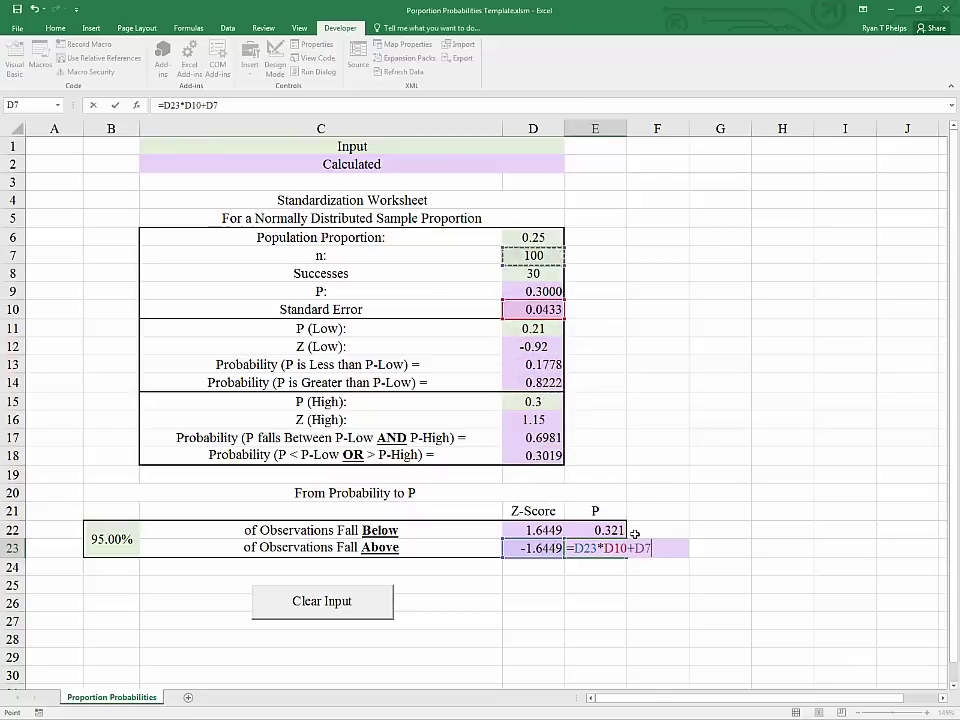
pyautogui.press('Down')
pyautogui.press('Return')
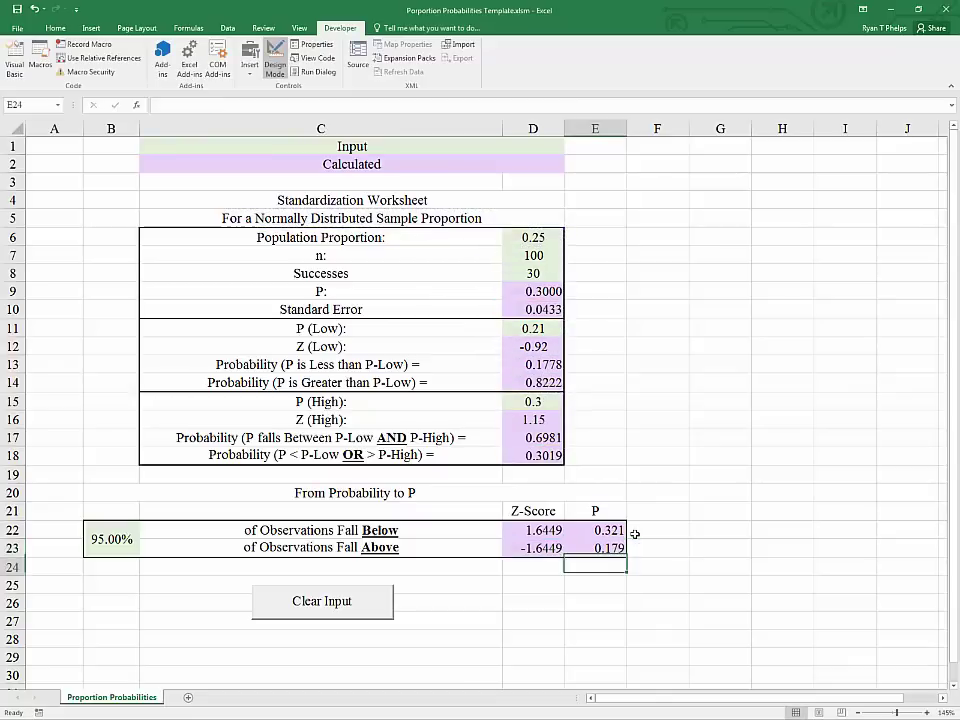
# Step: Review the P results in E22 and E23 against the percentage in B22, the Below and Above labels and the Z-score
pyautogui.moveTo(587, 526); pyautogui.dragTo(606, 546)
pyautogui.click(612, 530)
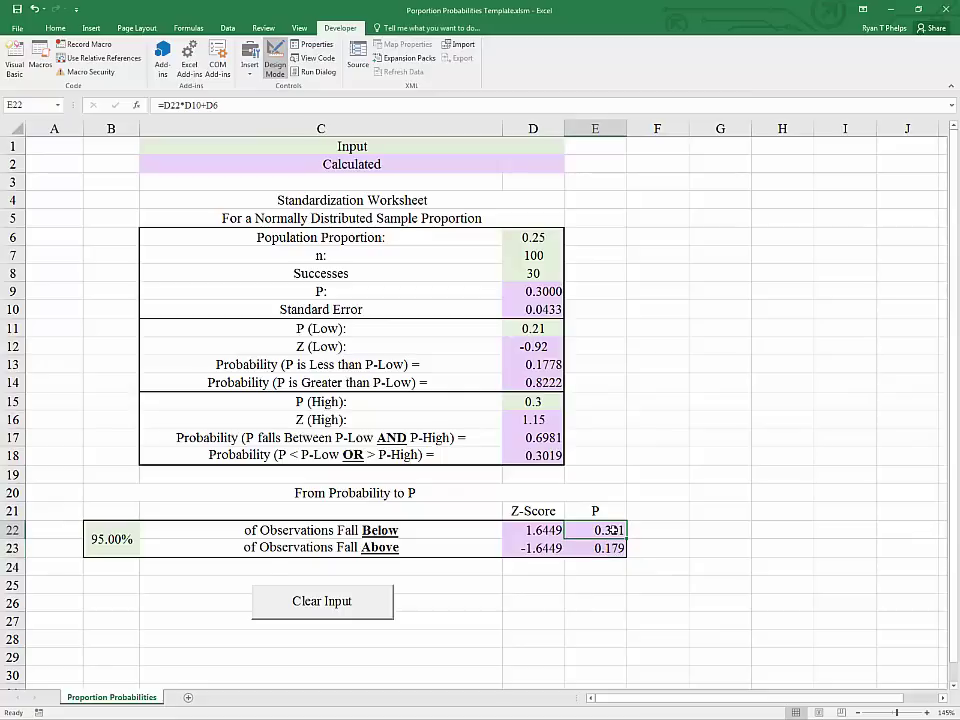
pyautogui.click(549, 531)
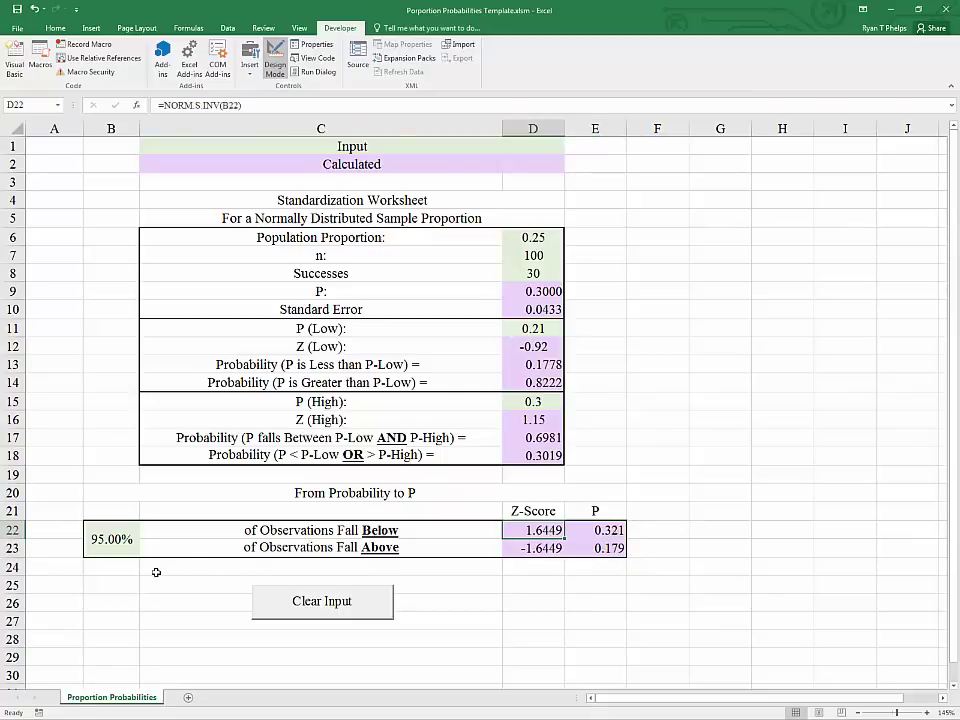
pyautogui.click(121, 543)
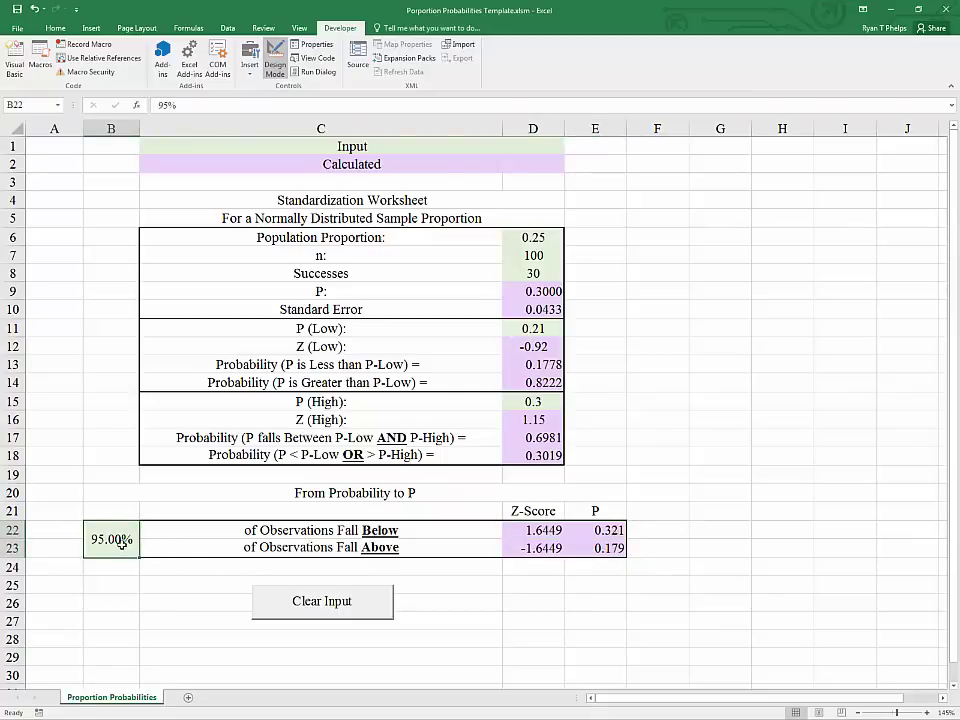
pyautogui.click(283, 533)
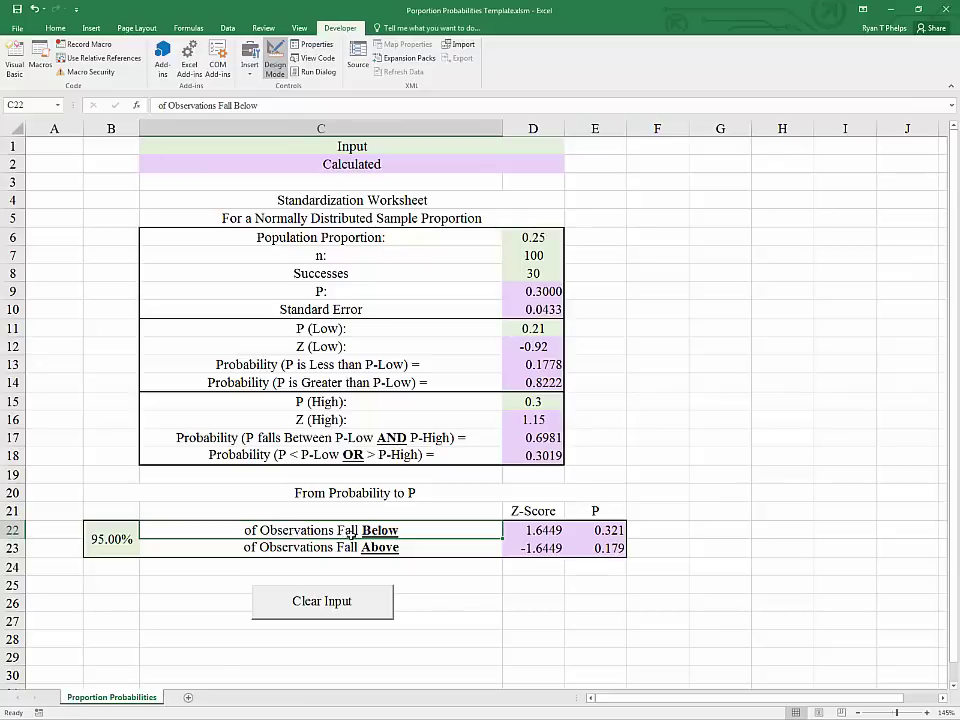
pyautogui.click(606, 532)
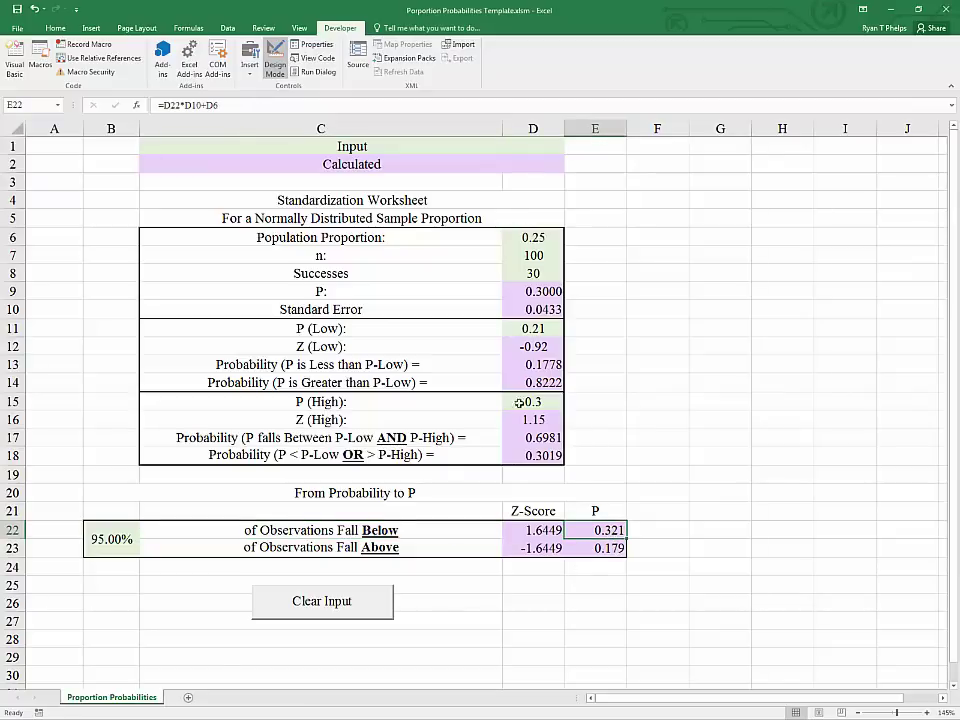
pyautogui.click(118, 550)
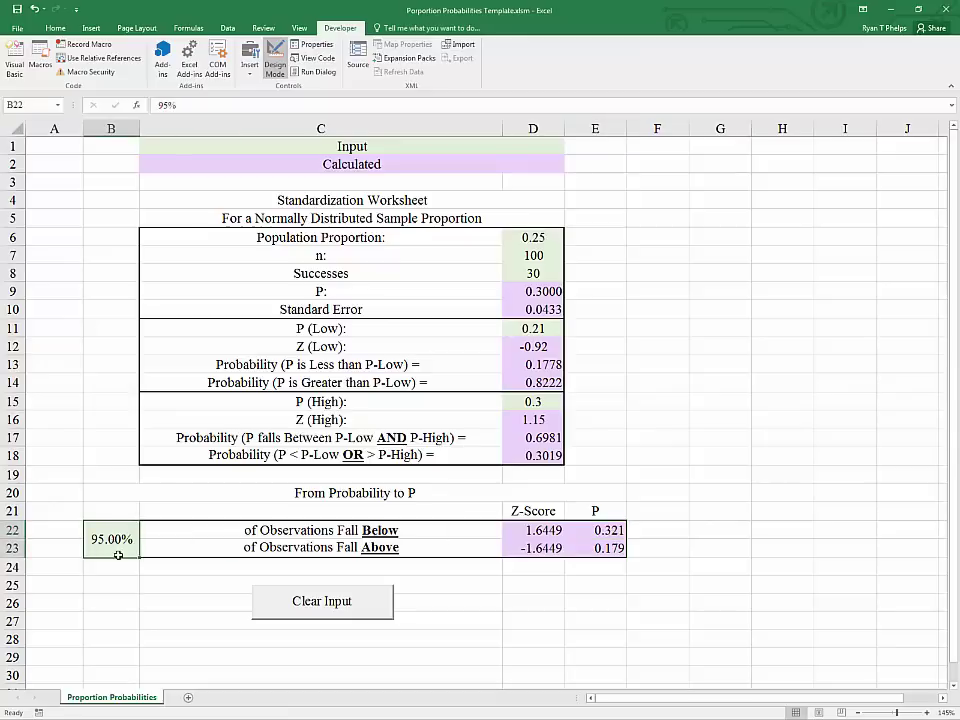
pyautogui.click(285, 549)
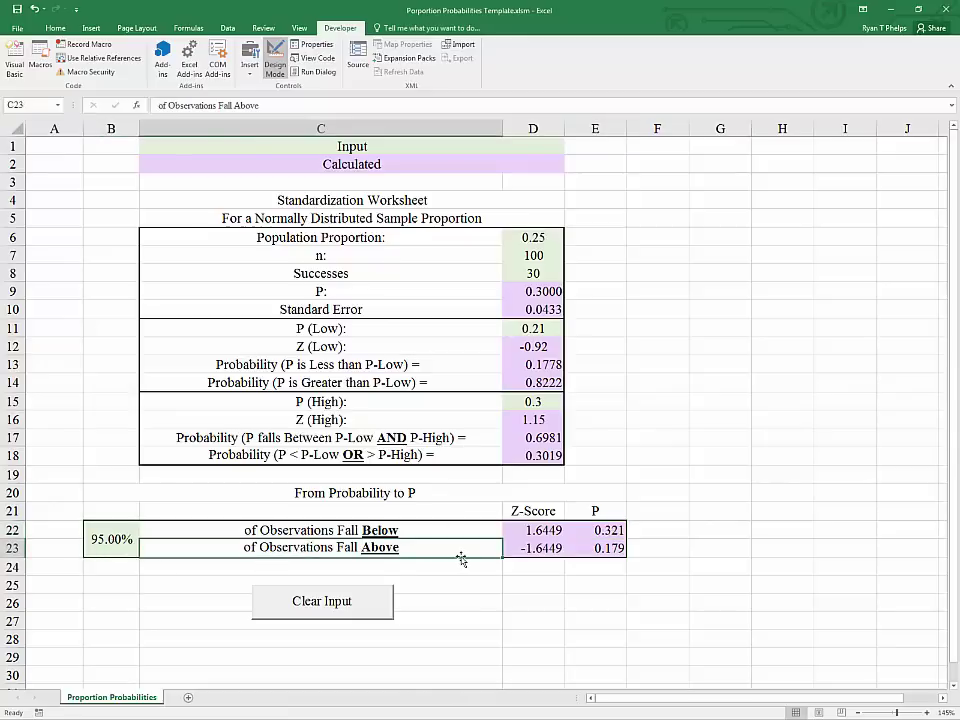
pyautogui.click(590, 552)
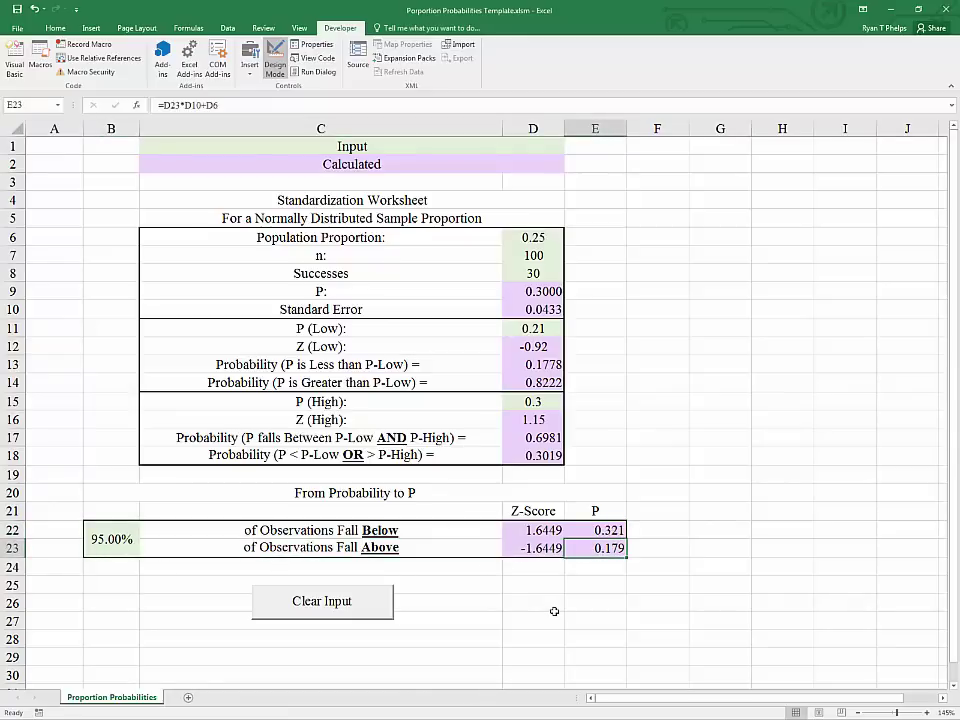
# Step: Clear all of the worksheet's input values with the Clear Input macro and dismiss its message
pyautogui.click(477, 596)
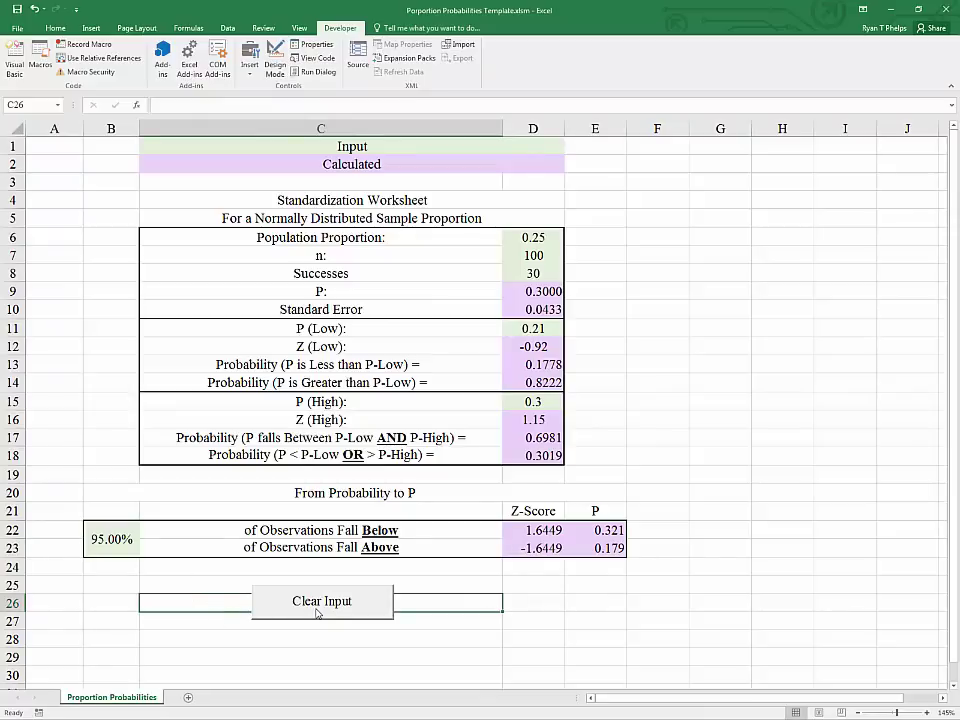
pyautogui.click(318, 605)
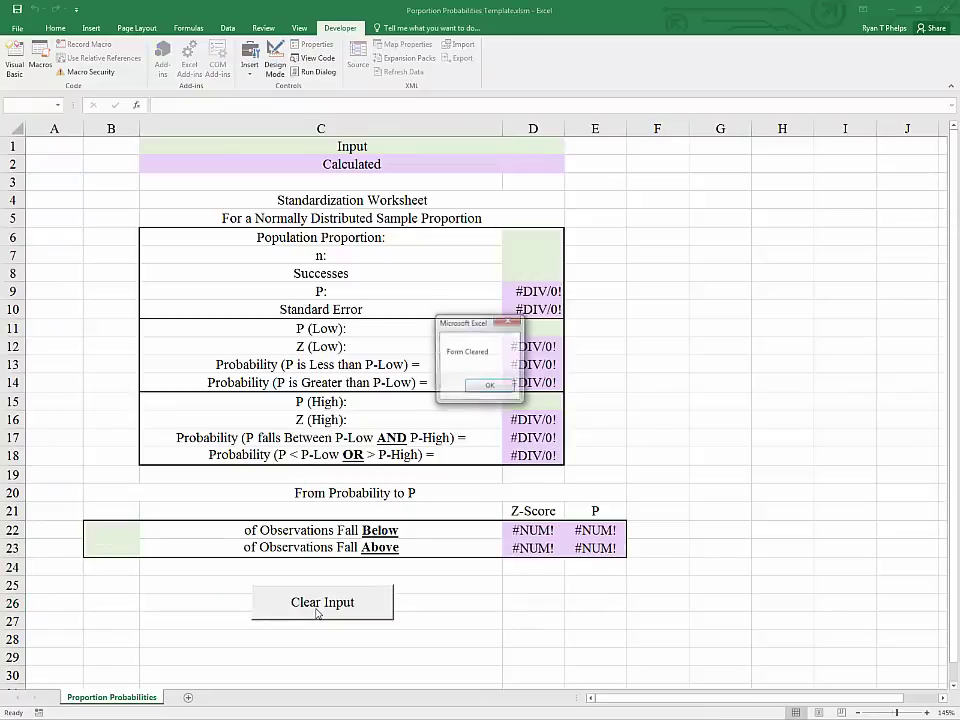
pyautogui.click(489, 387)
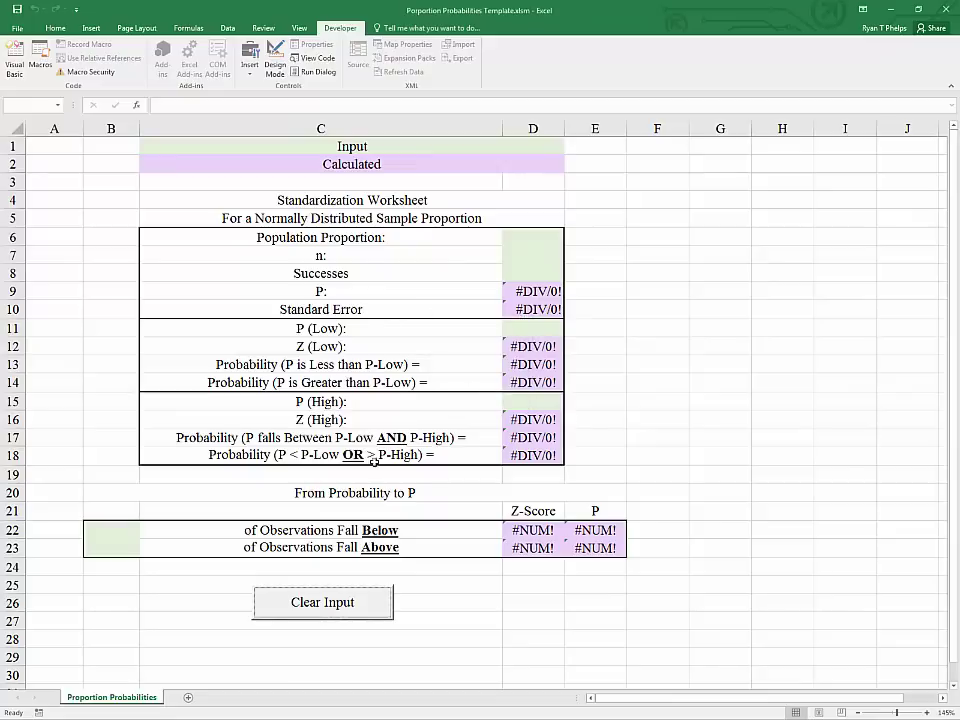